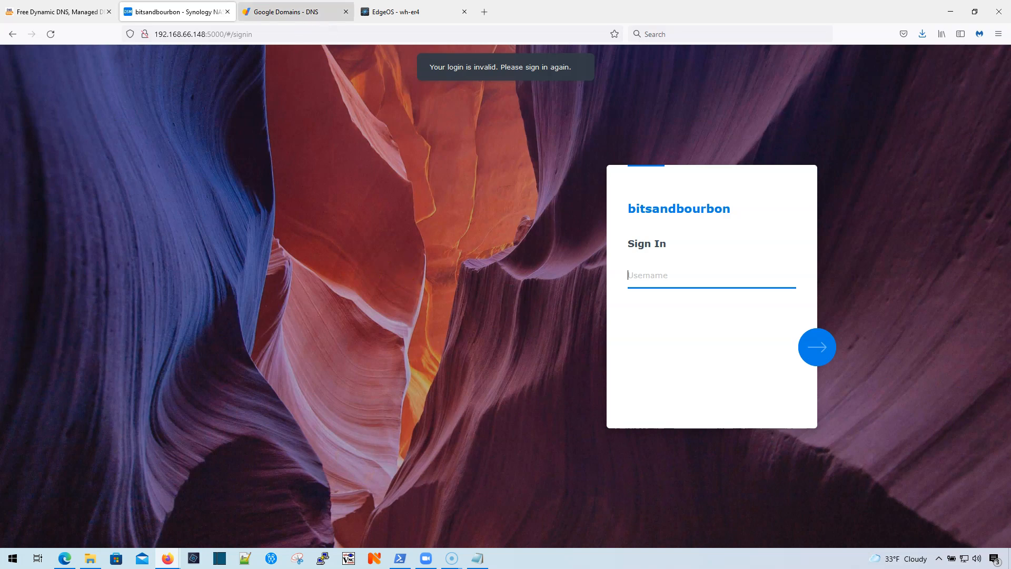
Step: Sign in to the Synology DSM with the account's username and password, then open Package Center
scroll(278, 239, "down", 3)
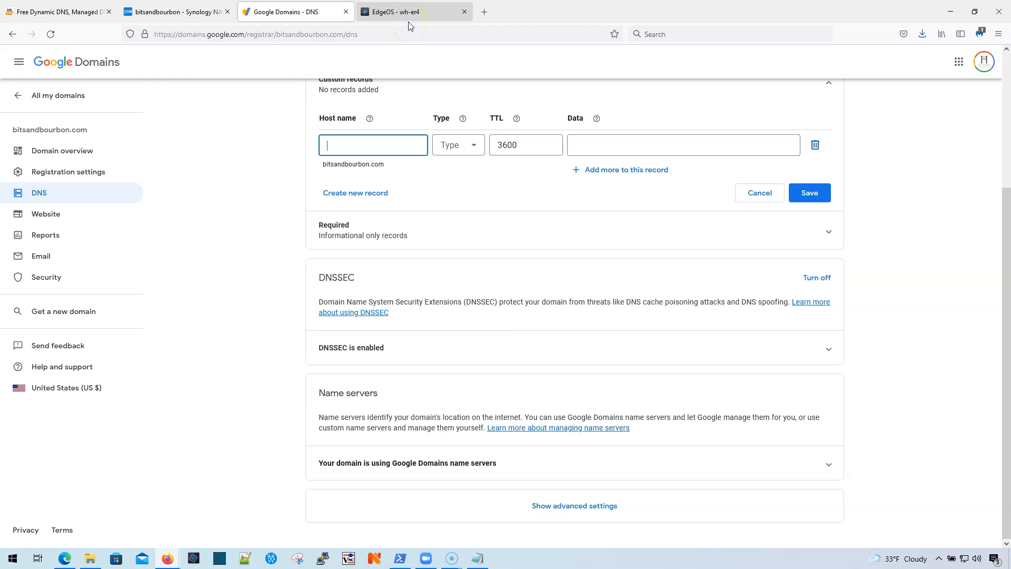
left_click(427, 16)
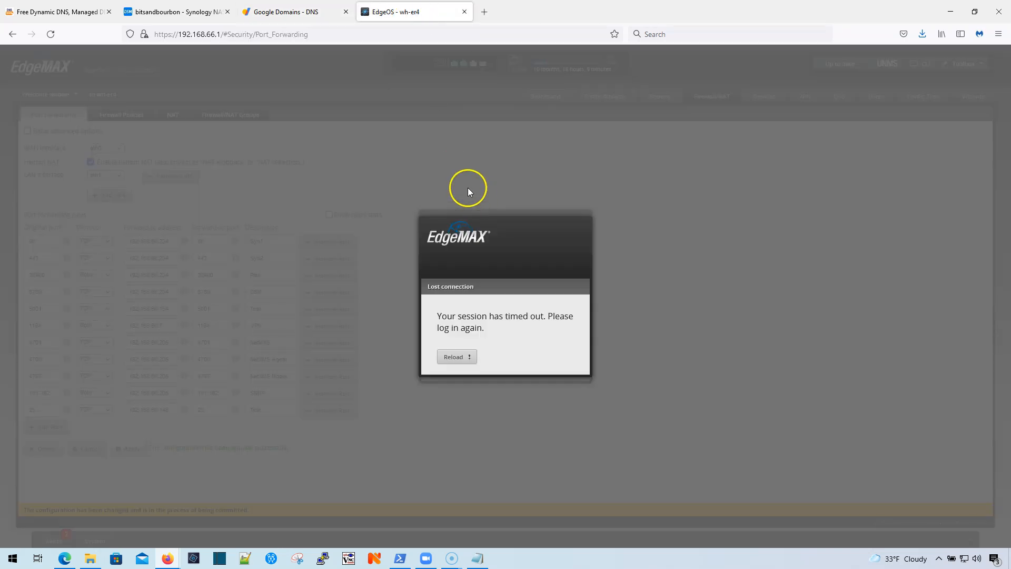
left_click(286, 12)
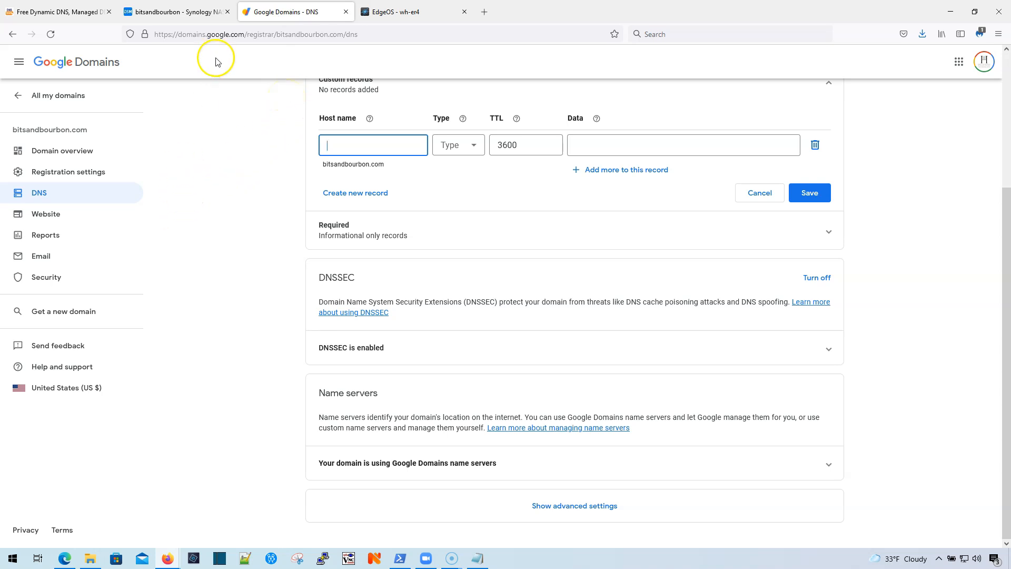
left_click(174, 18)
type("whowe")
key("Return")
type("•••••••")
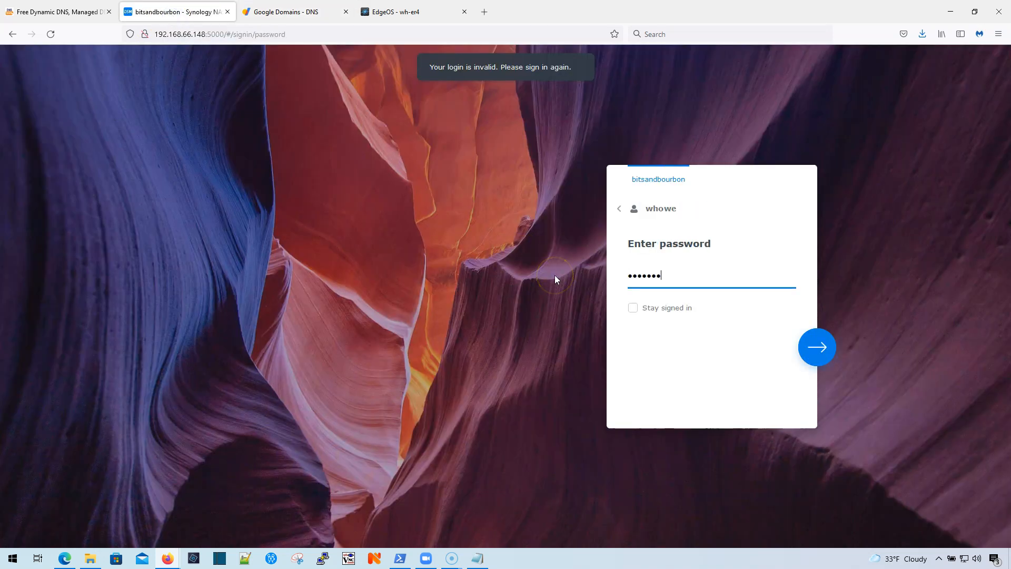
type("••")
key("Return")
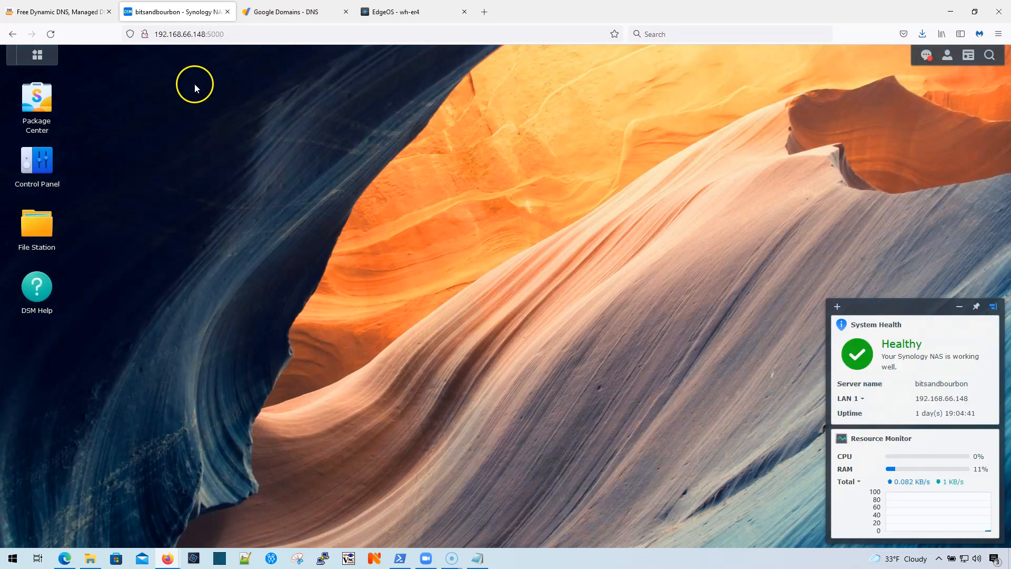
left_click(41, 98)
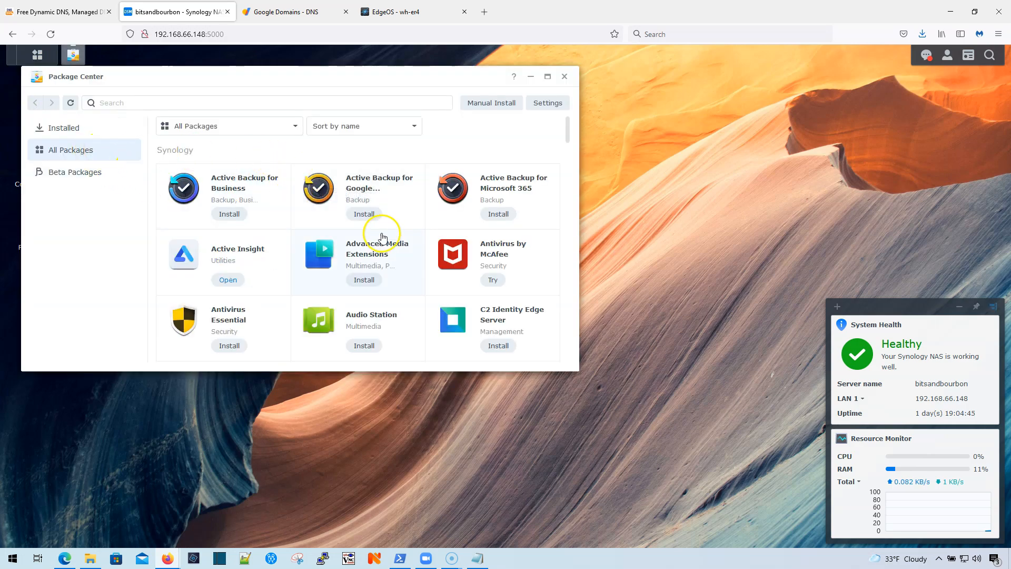
Step: Search 'mail' and install MailPlus Server and MailPlus, accepting Perl and the other required packages
left_click(279, 104)
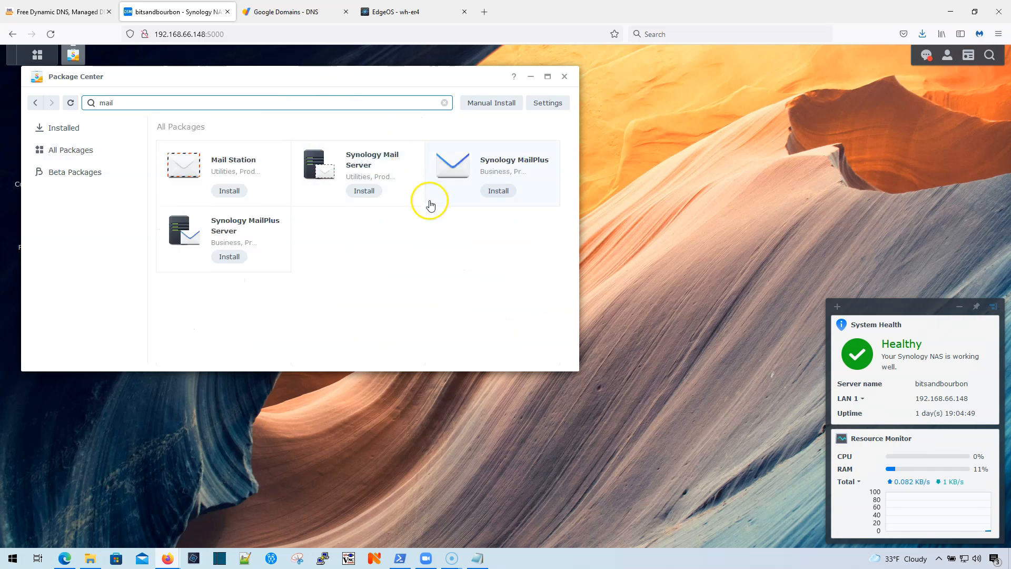
left_click(230, 257)
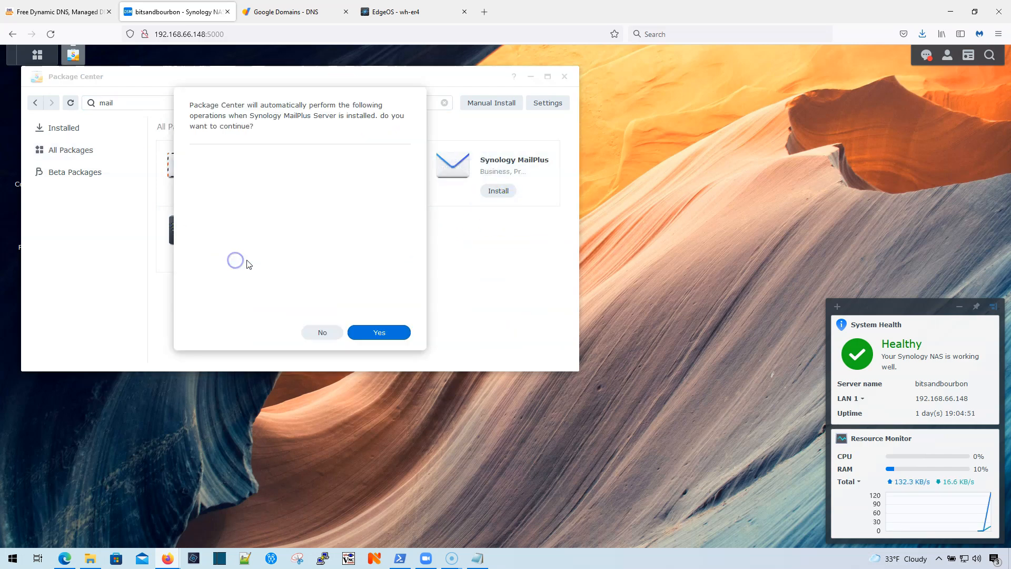
left_click(380, 332)
left_click(433, 340)
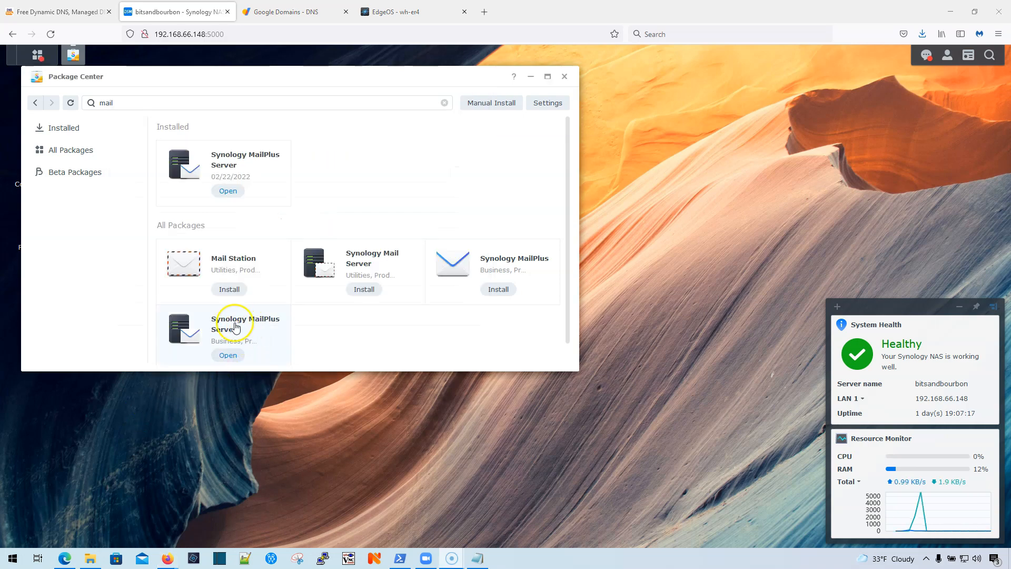
left_click(506, 288)
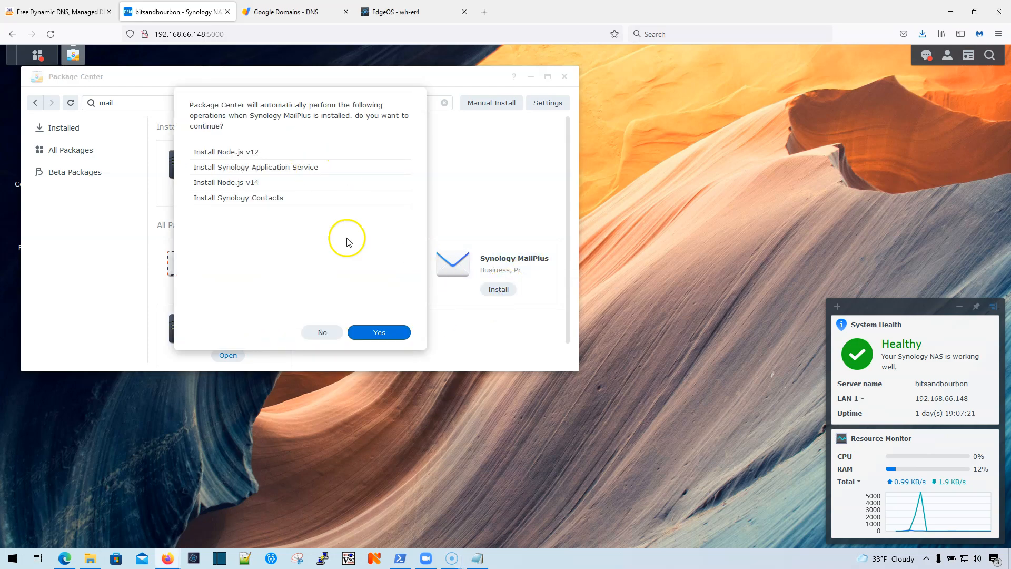
left_click(380, 333)
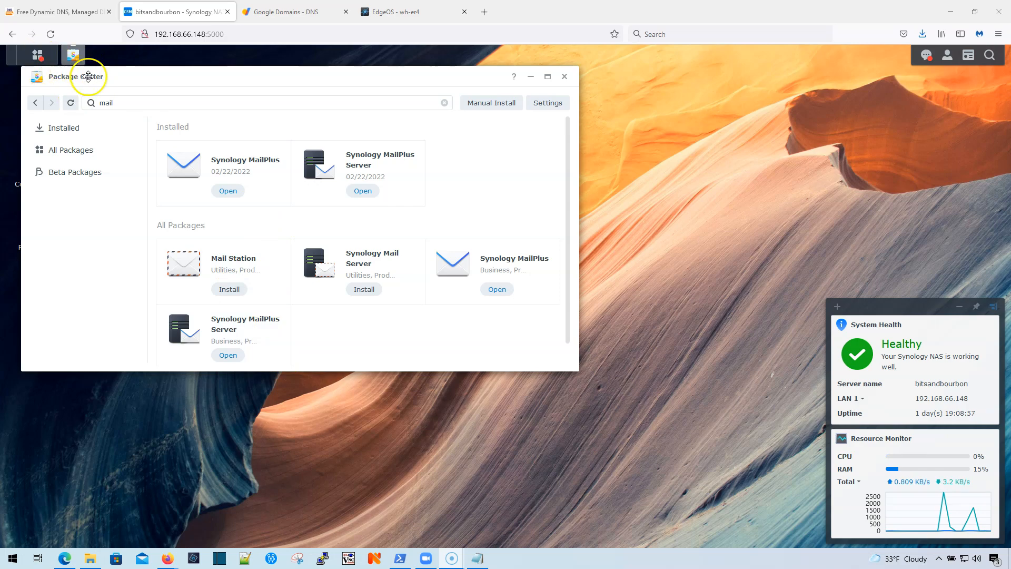
Step: In Control Panel > External Access > DDNS, add a new entry with Google as the provider
left_click_drag(118, 77, 226, 120)
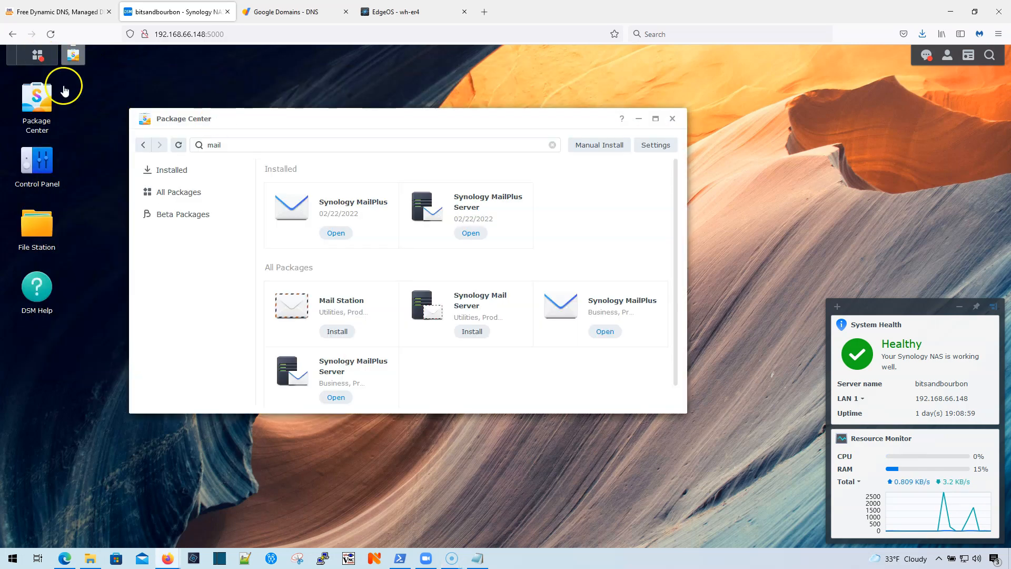
left_click(50, 159)
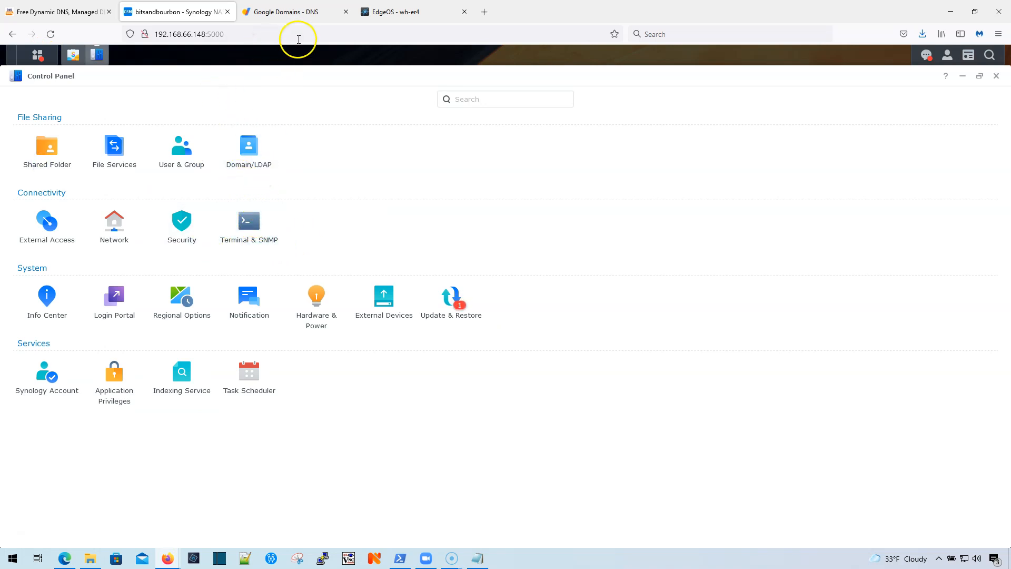
left_click(62, 240)
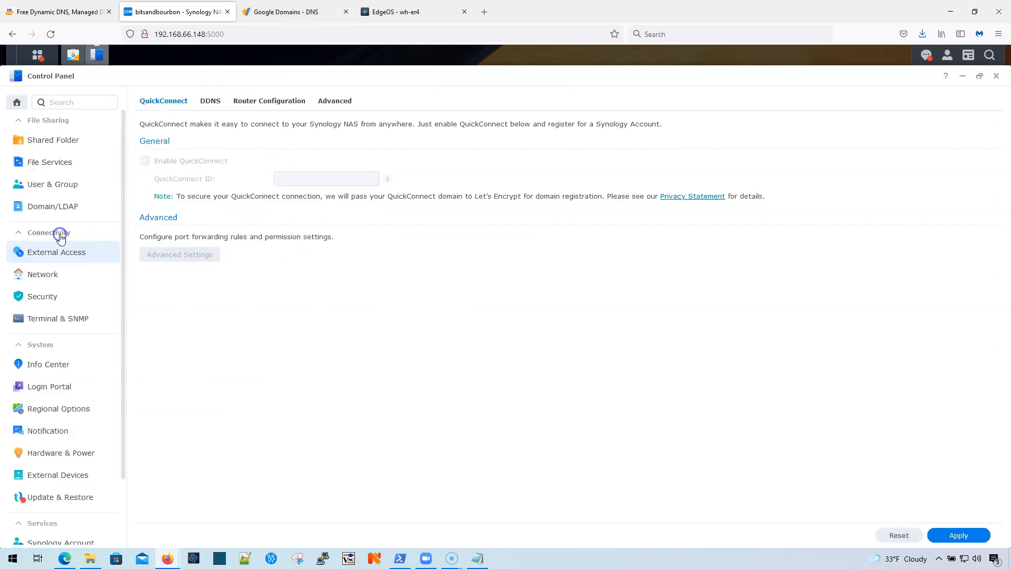
left_click(209, 102)
left_click(150, 124)
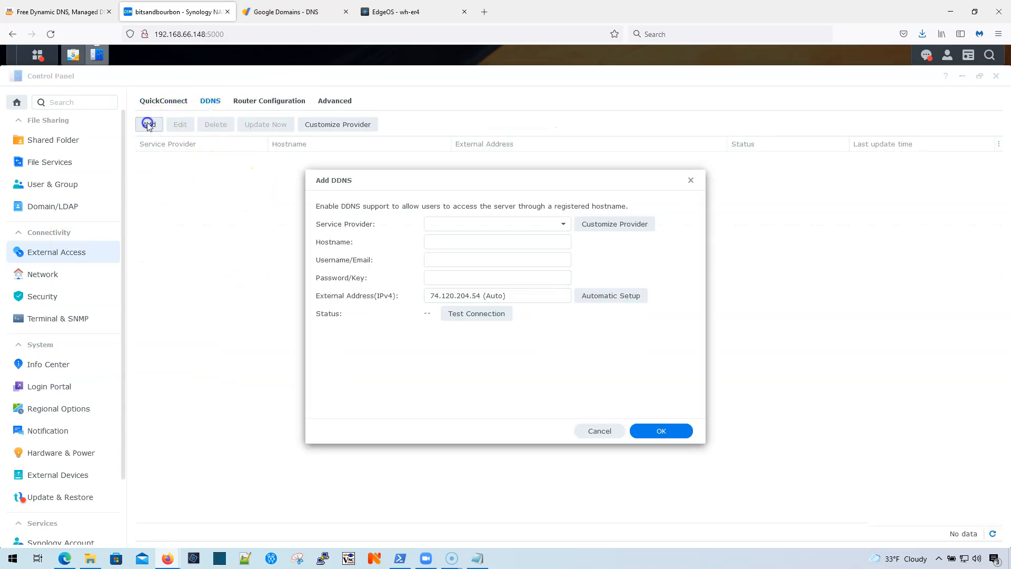
left_click(531, 225)
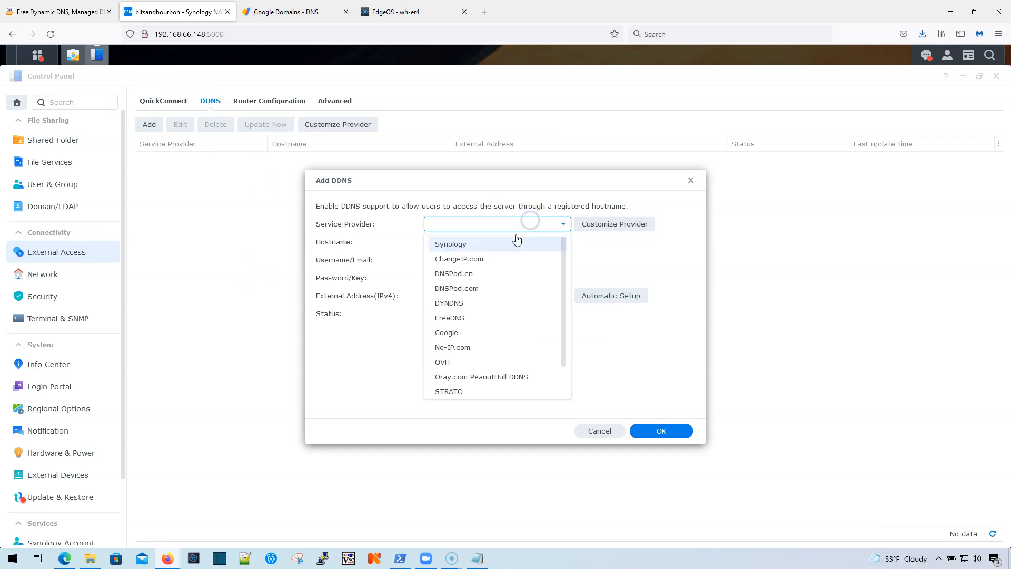
left_click(462, 335)
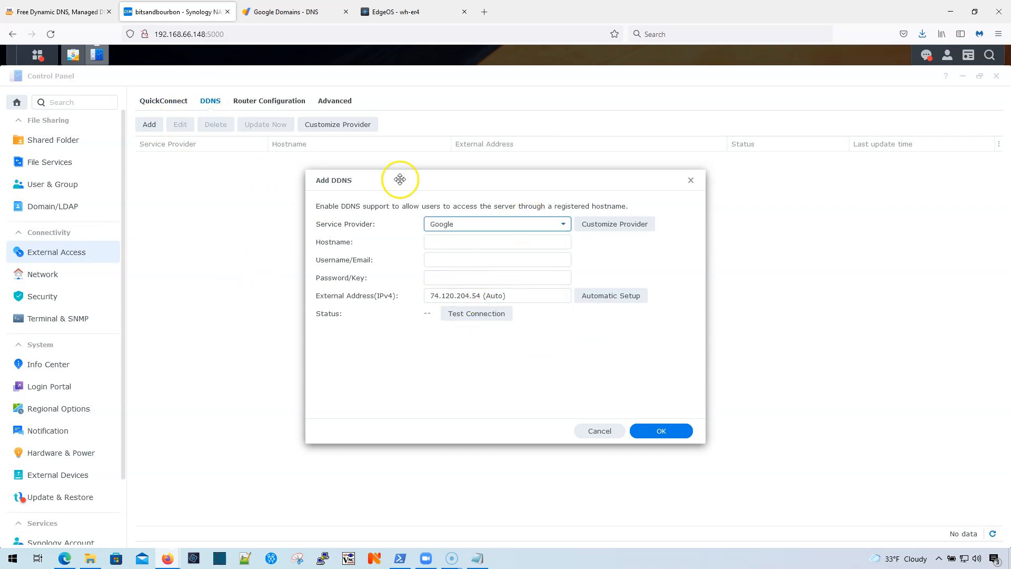
Step: In Google Domains' advanced settings, create a dynamic DNS record for the host 'mail'
left_click(283, 20)
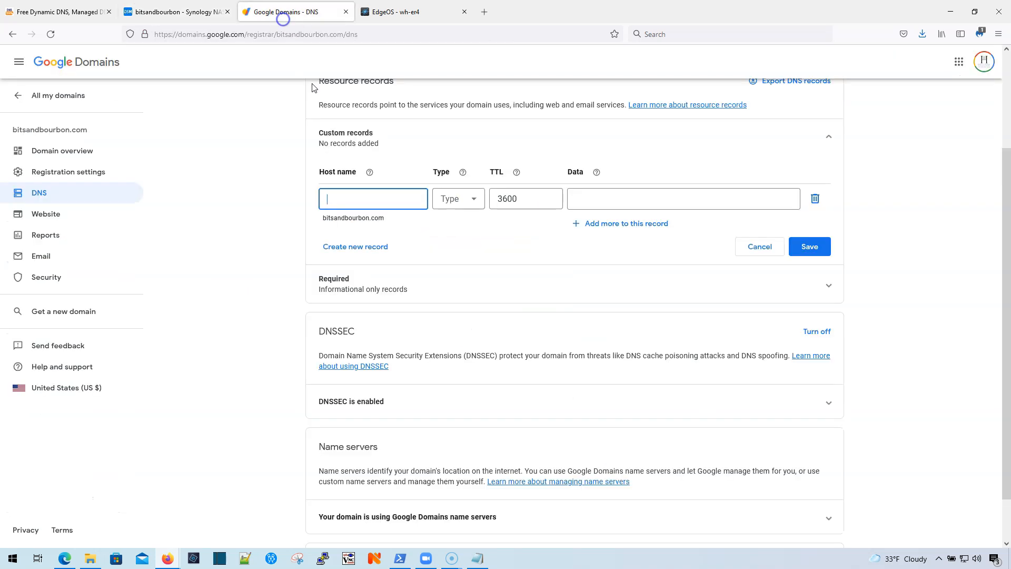
scroll(263, 341, "down", 1)
scroll(263, 341, "up", 1)
scroll(422, 369, "down", 1)
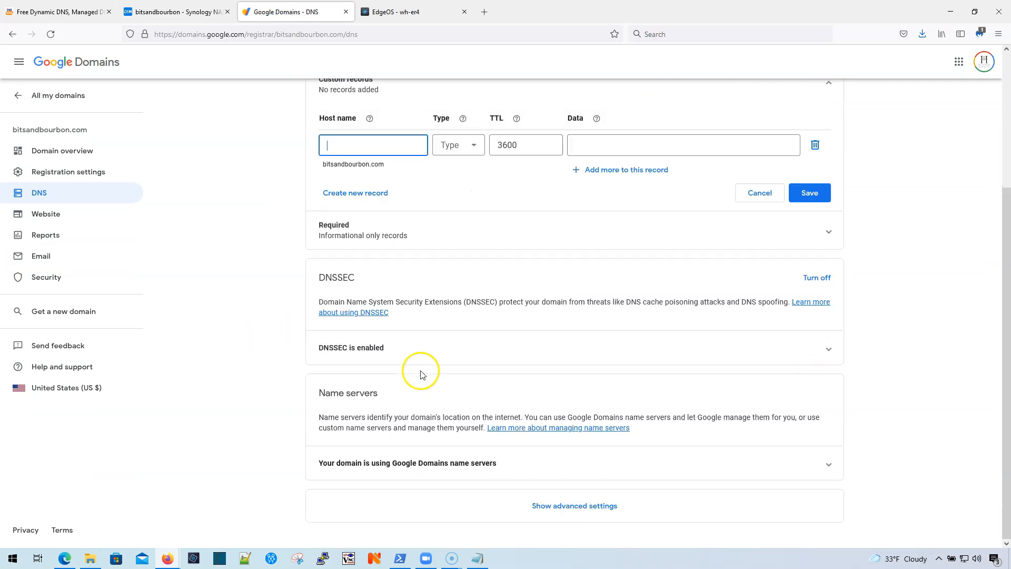
scroll(342, 324, "up", 4)
scroll(237, 326, "down", 4)
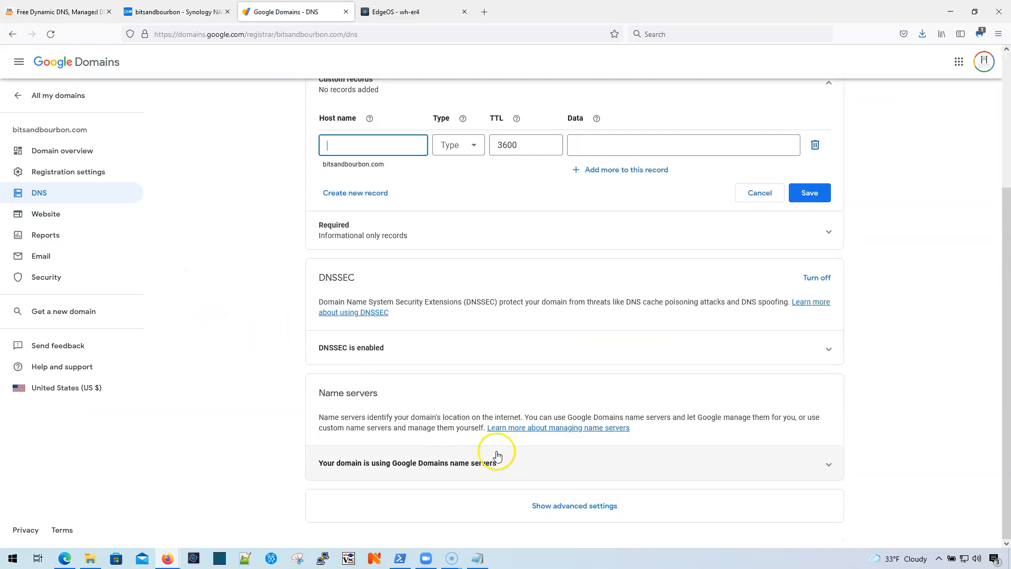
left_click(564, 507)
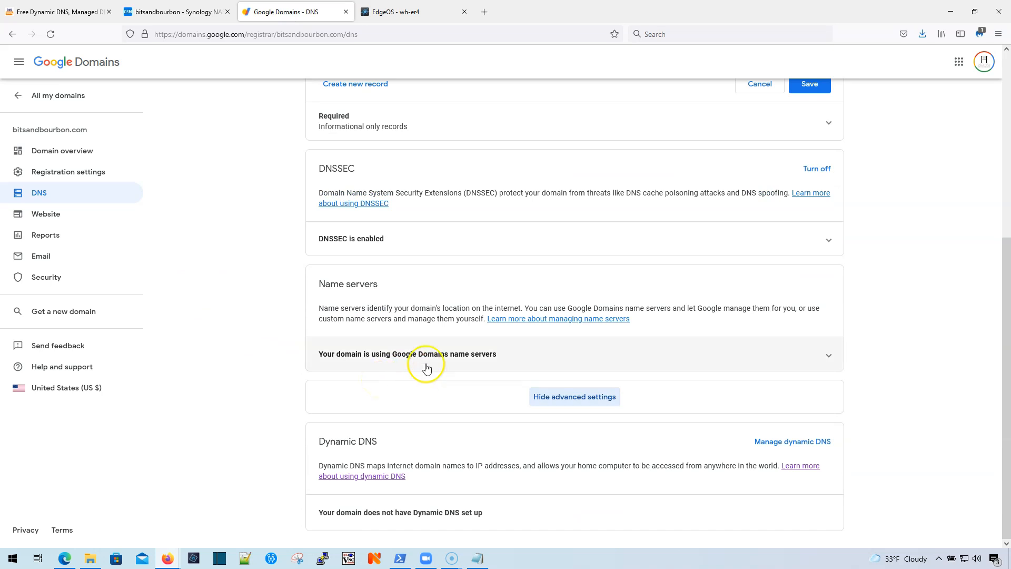
left_click(781, 445)
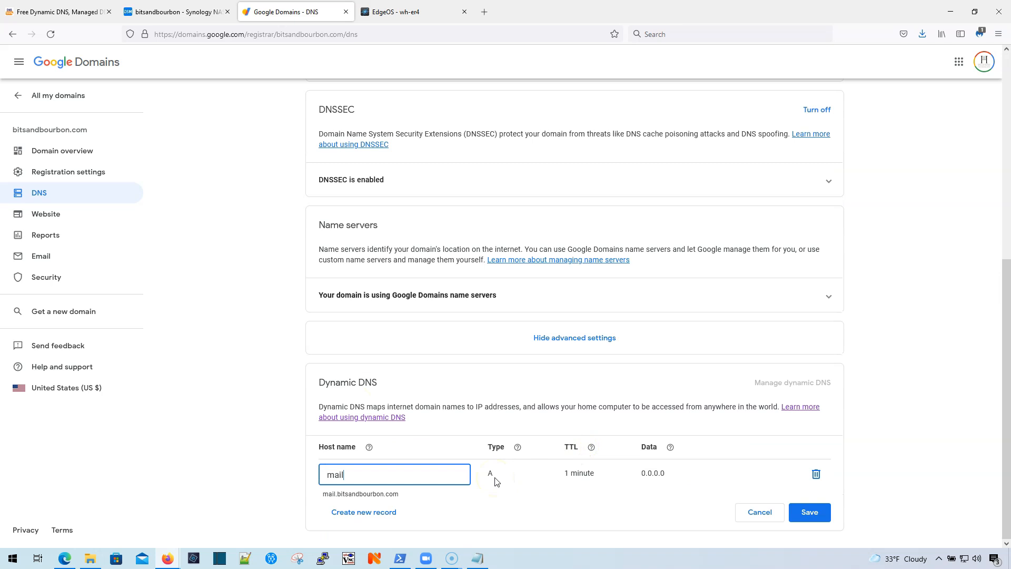
left_click(809, 512)
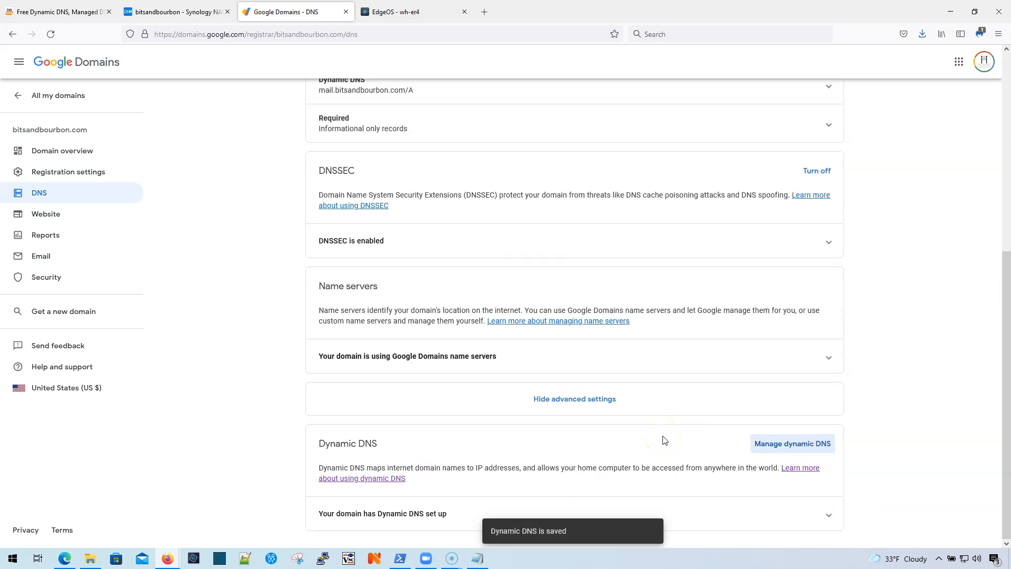
Step: Reveal the dynamic DNS credentials and copy the generated username
left_click(731, 518)
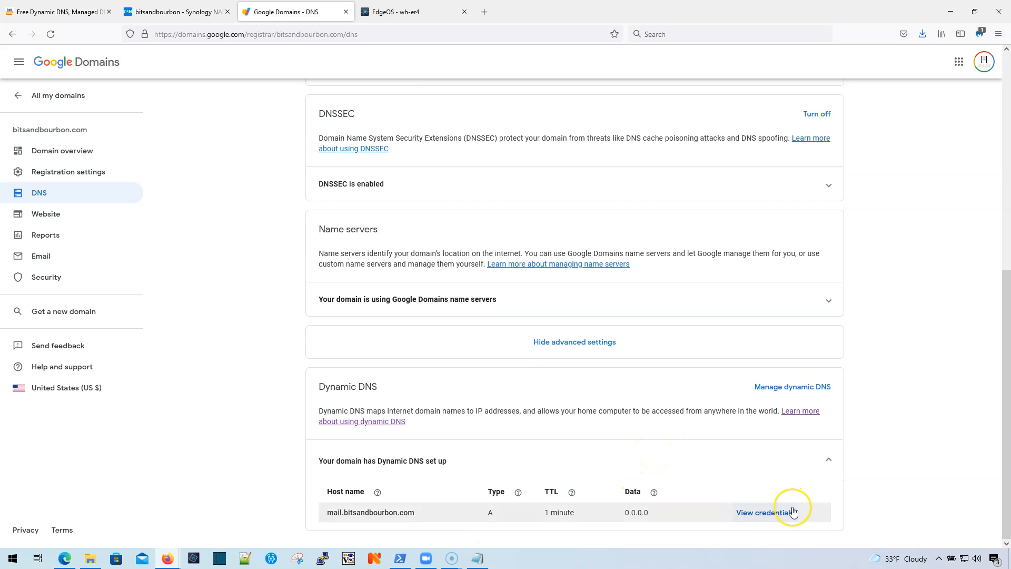
left_click(761, 512)
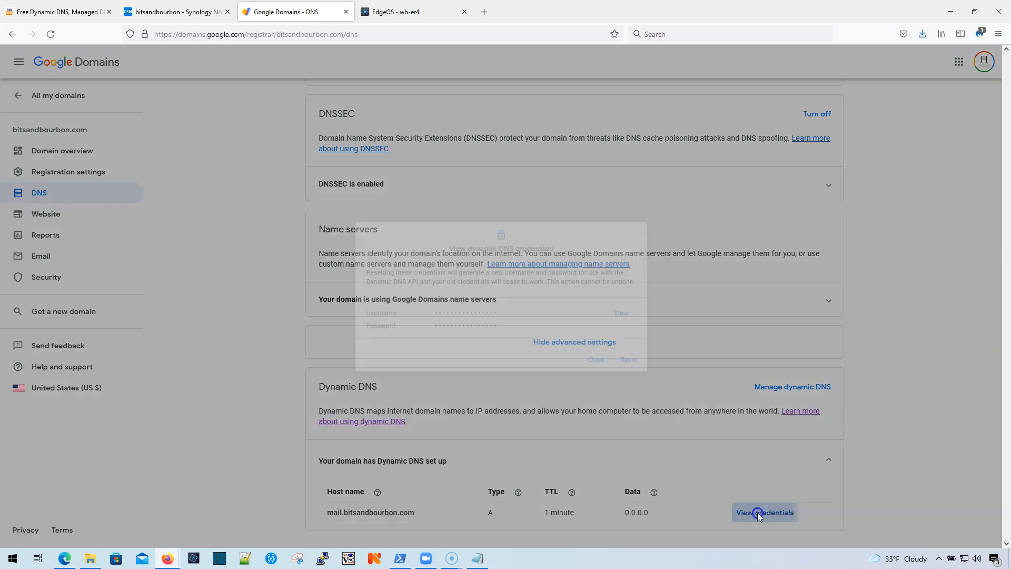
left_click(641, 315)
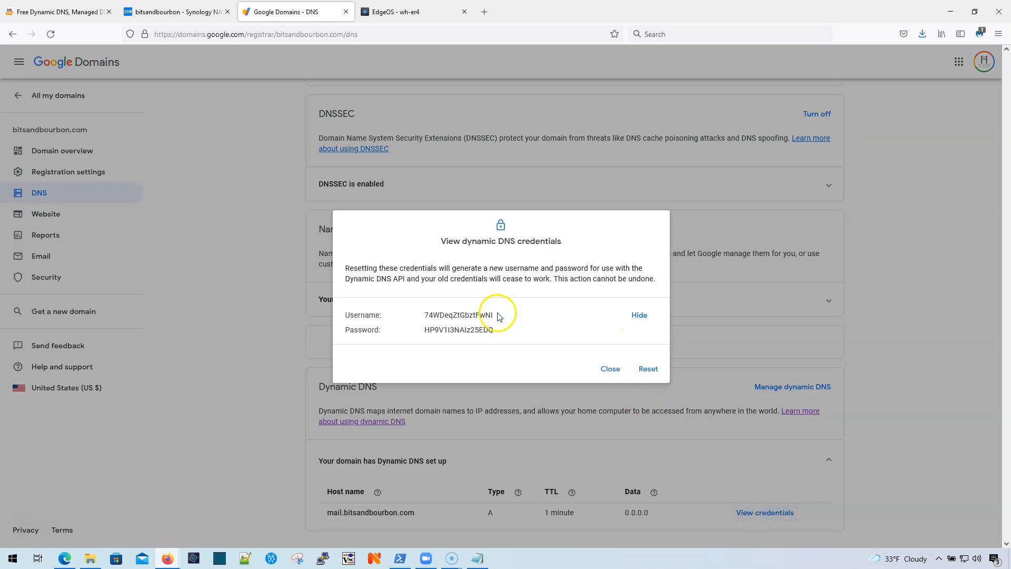
left_click_drag(427, 314, 456, 314)
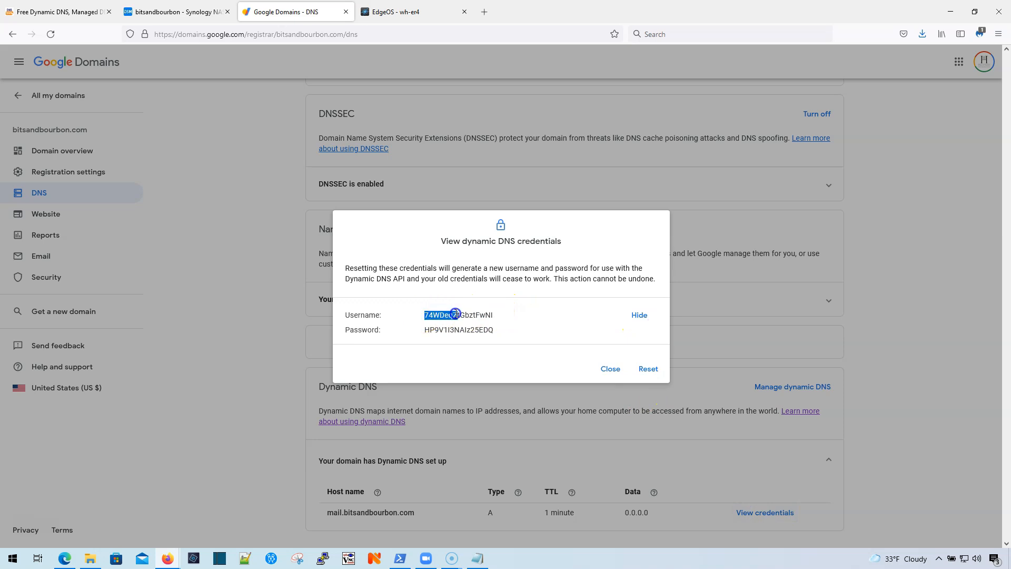
right_click(485, 315)
left_click(495, 322)
left_click(199, 14)
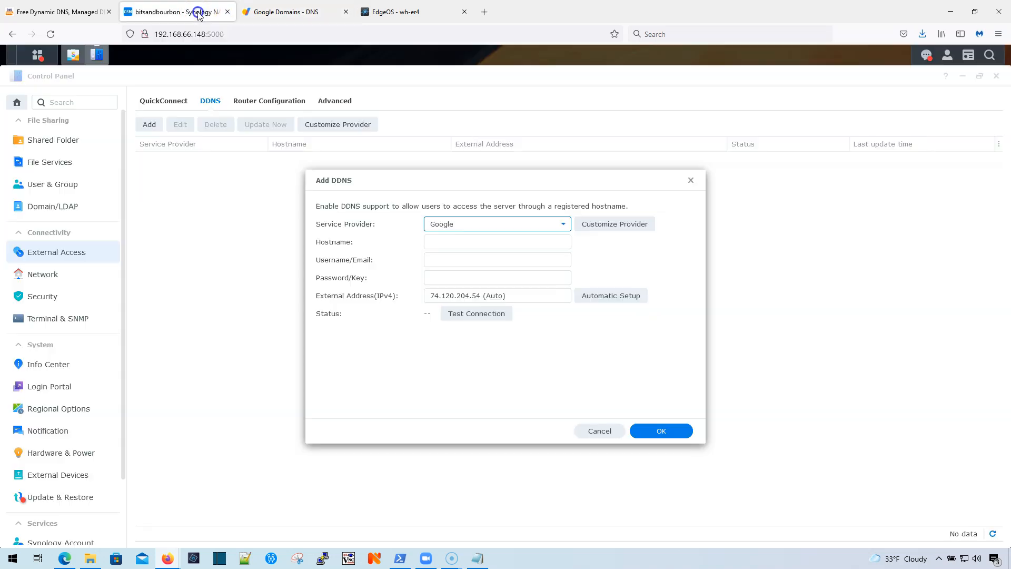
Step: Fill in the mail.bitsandbourbon.com hostname and username, and paste the Google DDNS password into Add DDNS
left_click(458, 243)
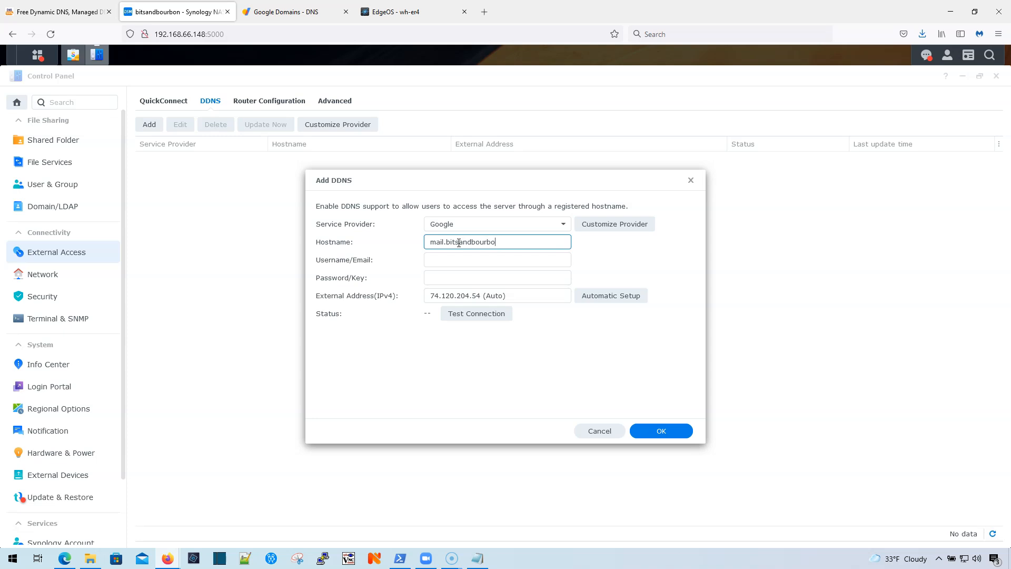
type("m")
key("Tab")
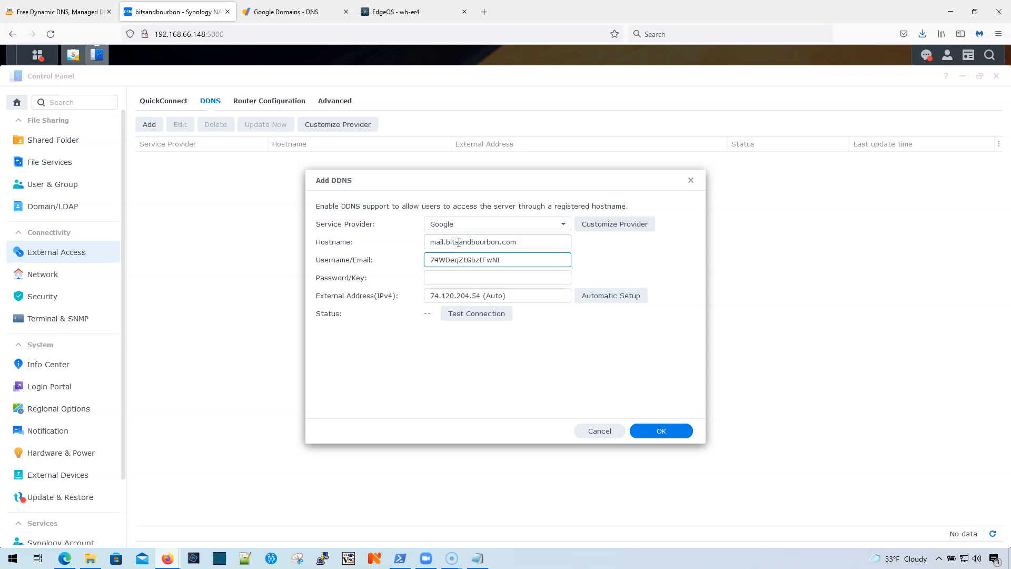
left_click(310, 20)
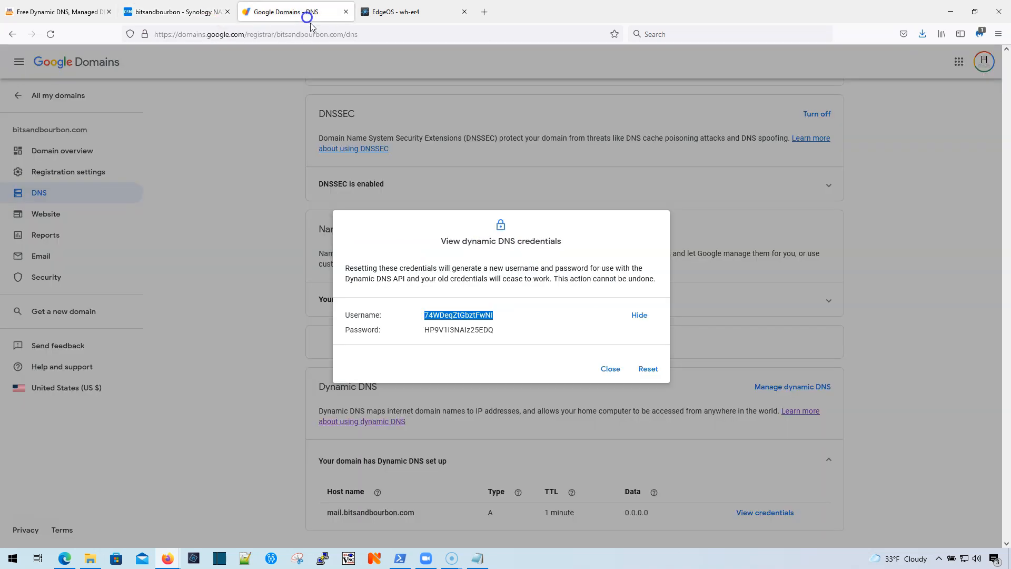
double_click(431, 330)
right_click(431, 330)
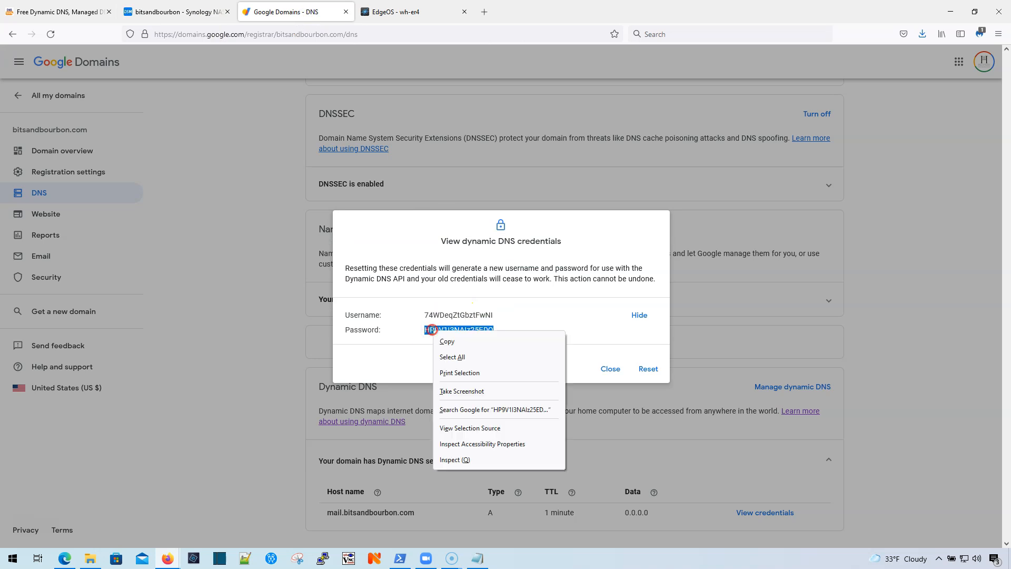
left_click(458, 347)
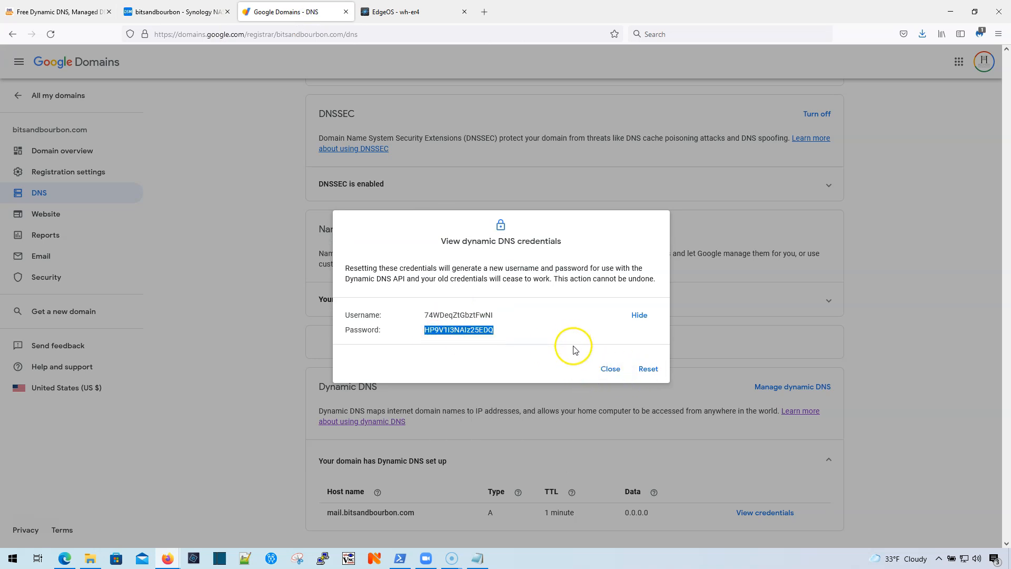
left_click(172, 11)
left_click(445, 275)
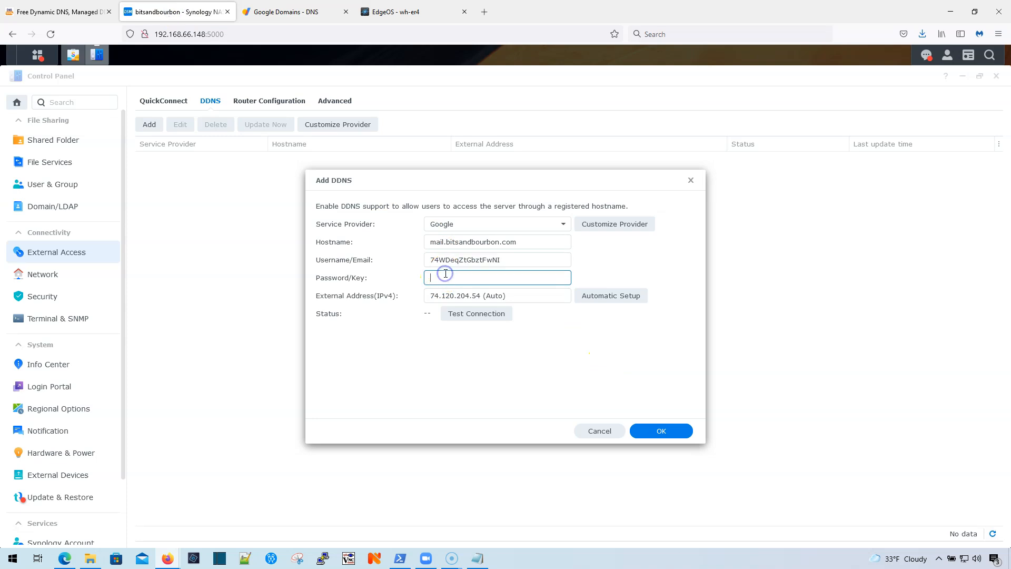
key("ctrl+v")
Step: Test the connection, save the Google DDNS entry, and close Google's credentials dialog
left_click(470, 314)
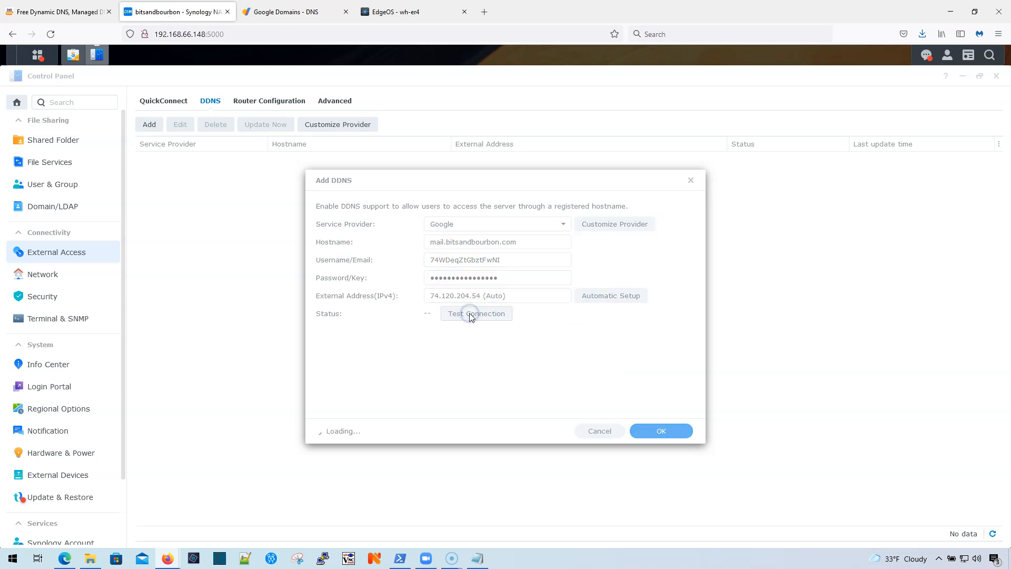
left_click(478, 318)
left_click(648, 433)
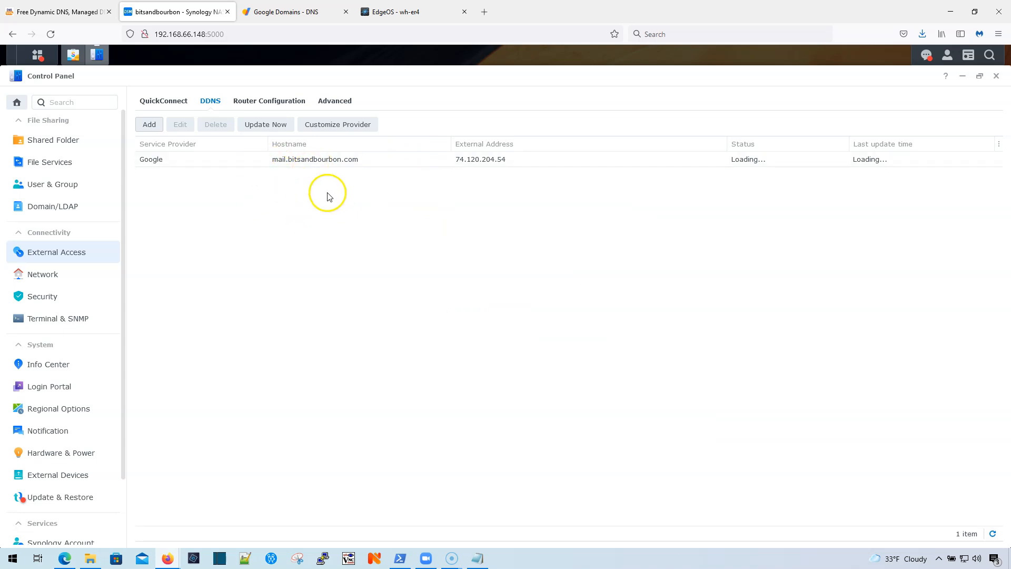
left_click(267, 14)
left_click(610, 369)
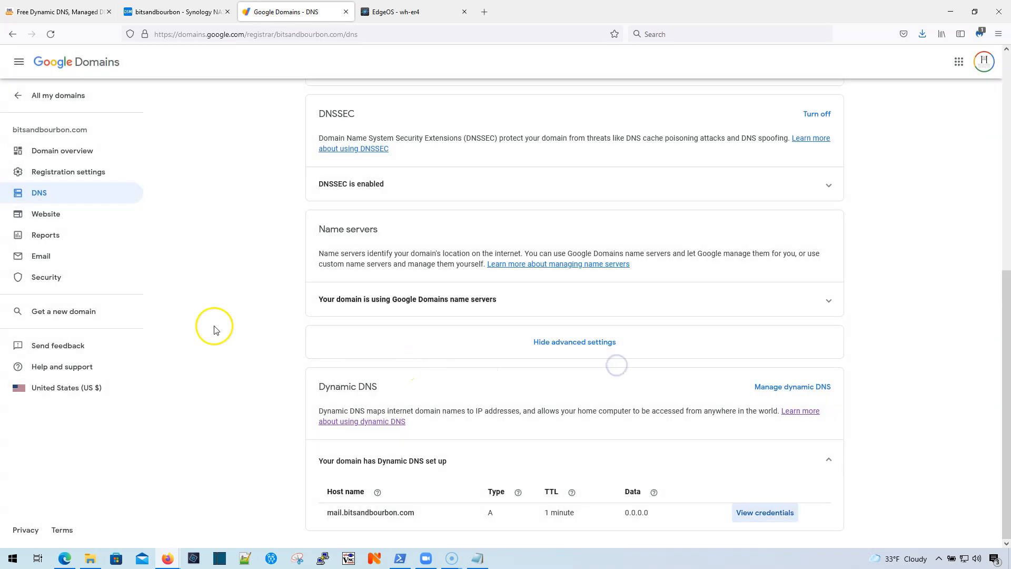
Step: Add a custom MX record with 10-minute TTL and data '10 mail.bitsandbourbon.com'
left_click(42, 194)
scroll(519, 326, "down", 1)
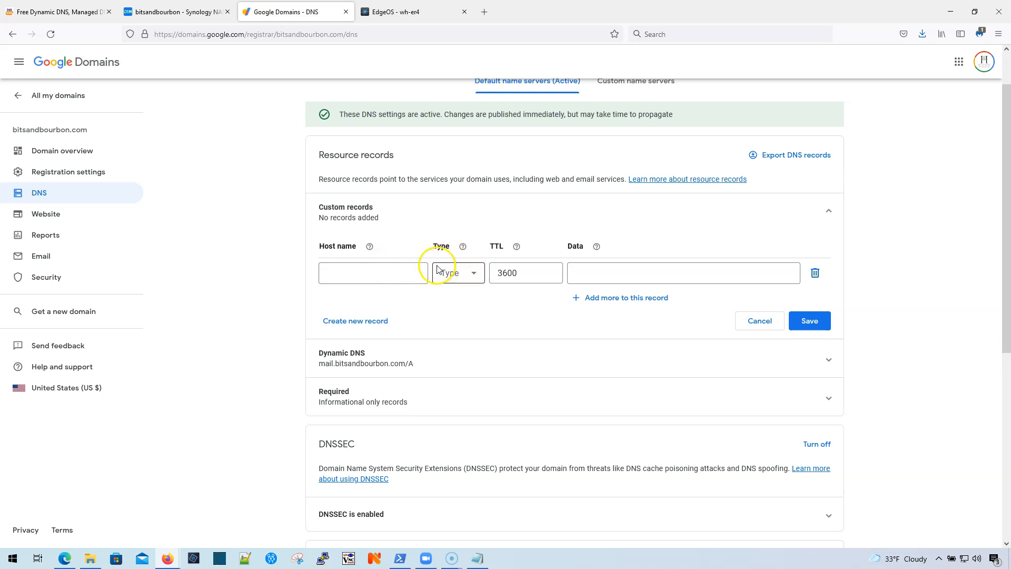
left_click(460, 280)
left_click(452, 401)
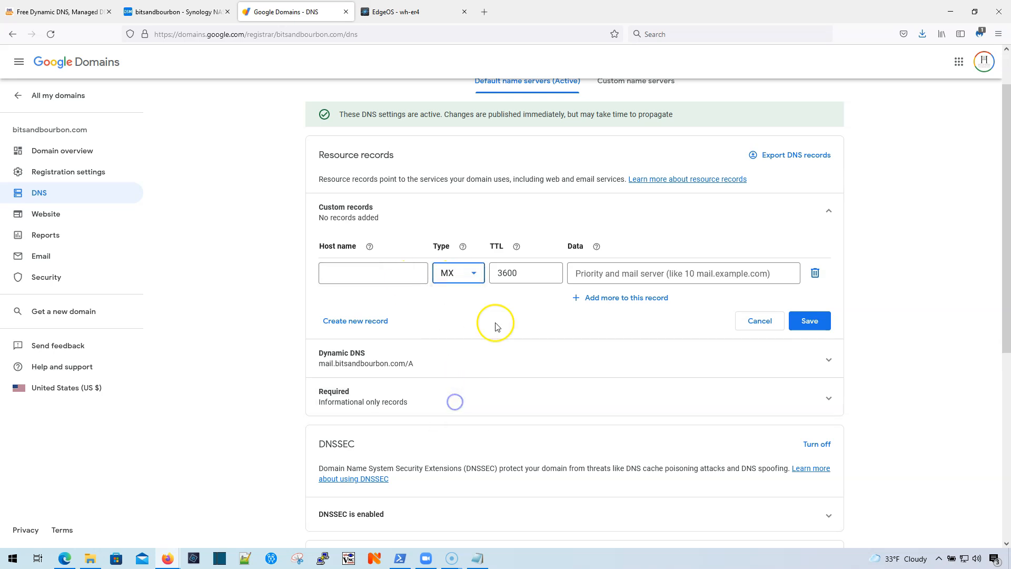
left_click(529, 283)
left_click(521, 301)
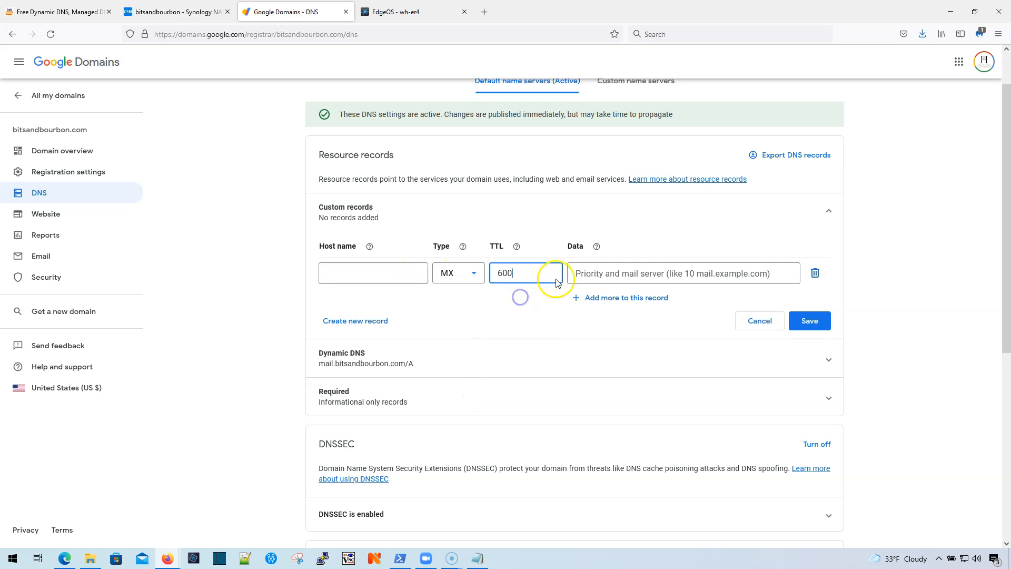
left_click(601, 274)
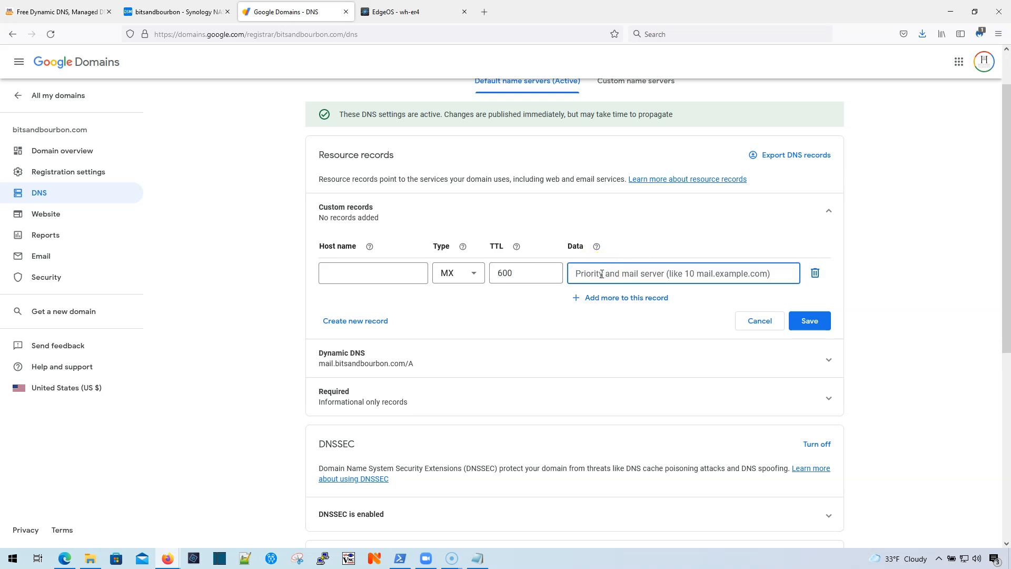
type("10 mail.bitsandbourbon.com")
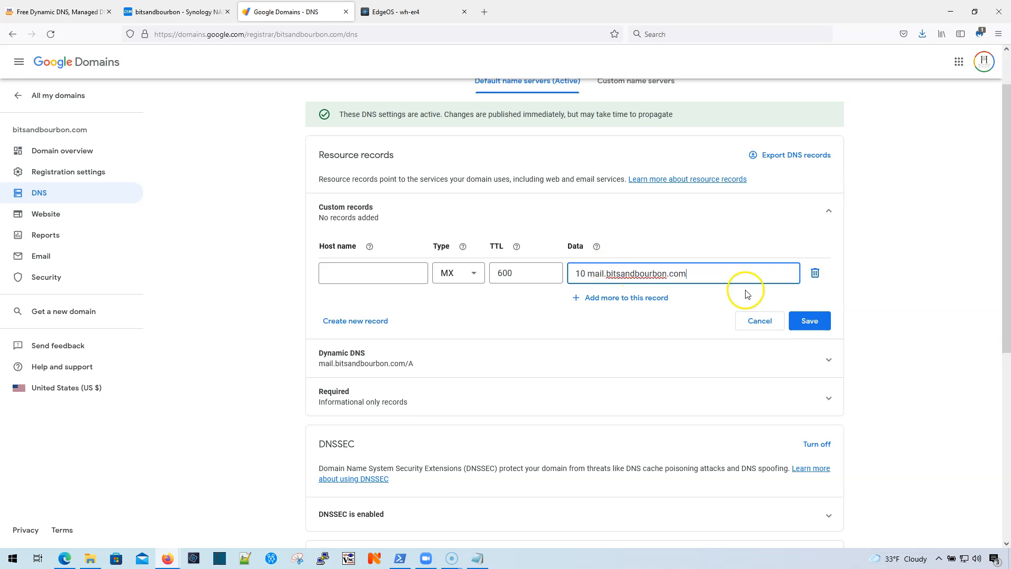
left_click(806, 320)
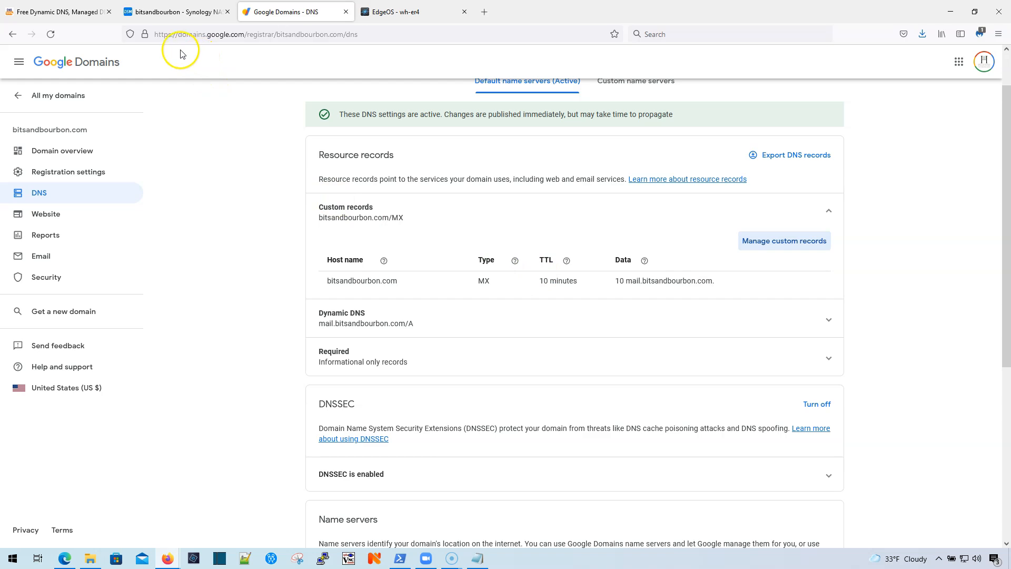
left_click(67, 16)
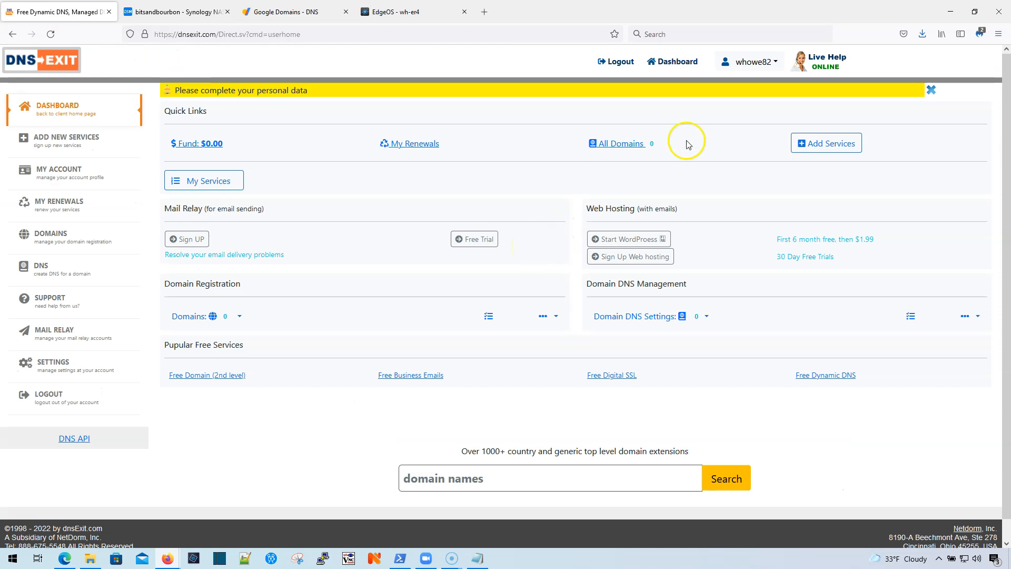
Step: From DNSExit Settings, go to Email Service > Mail Relay Outbound and choose the free trial
left_click(775, 63)
left_click(760, 131)
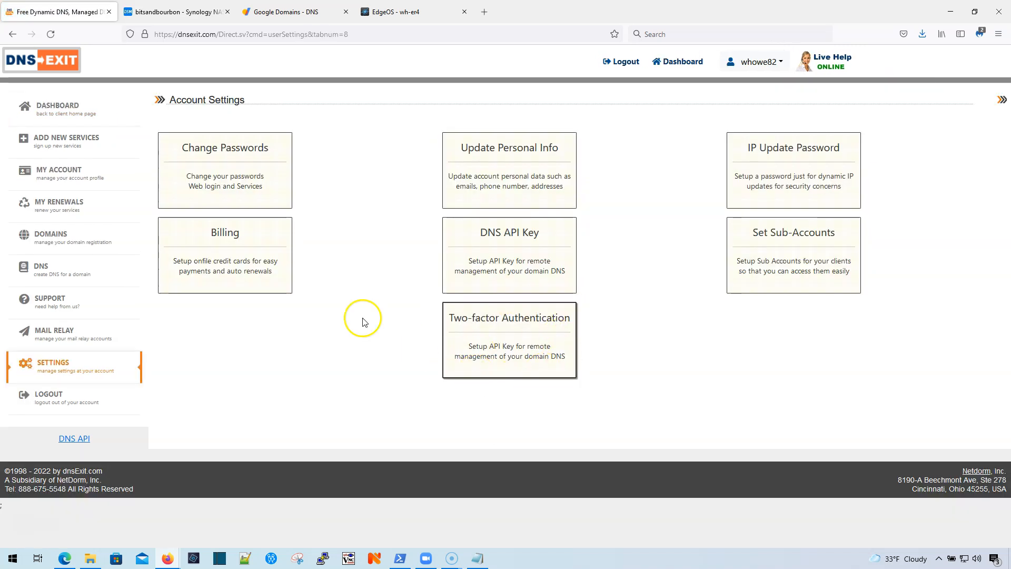
mouse_move(16, 140)
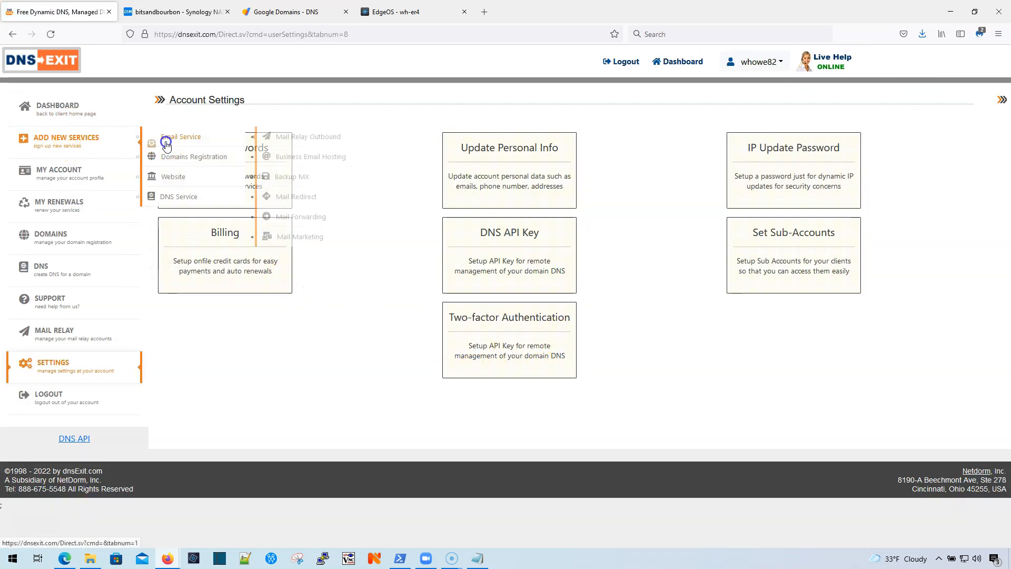
left_click(163, 140)
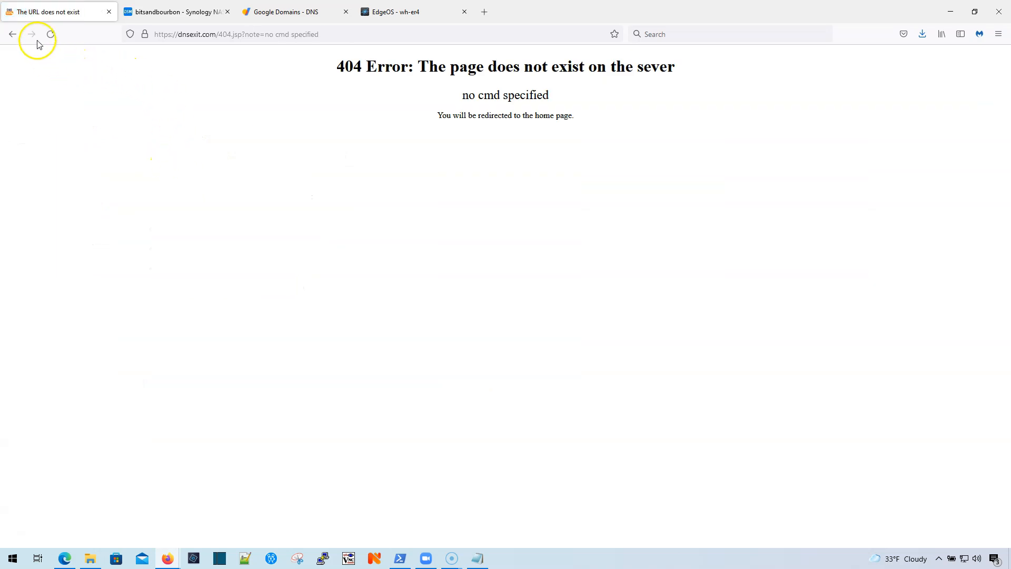
left_click(13, 34)
mouse_move(81, 144)
mouse_move(168, 138)
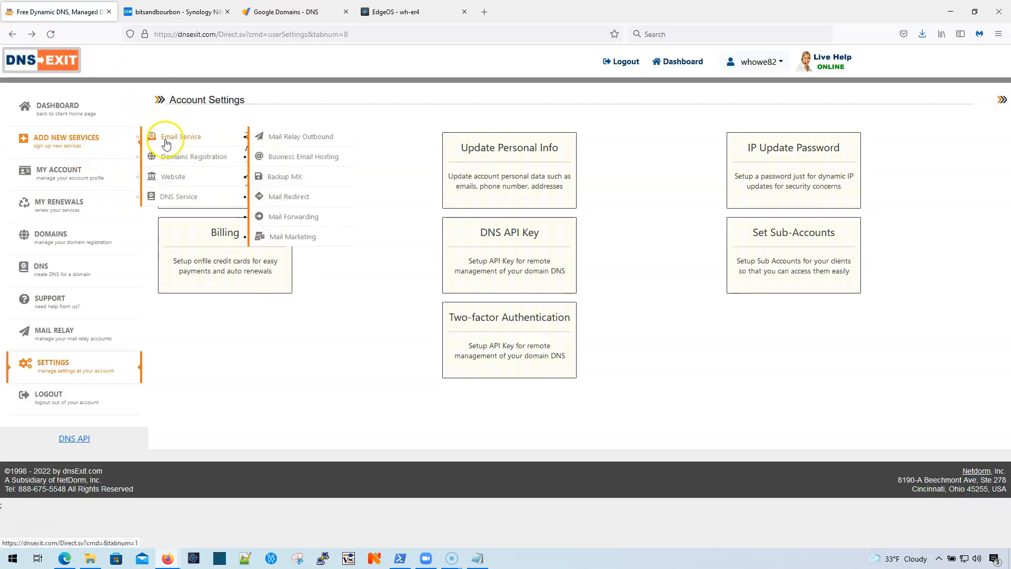
left_click(320, 145)
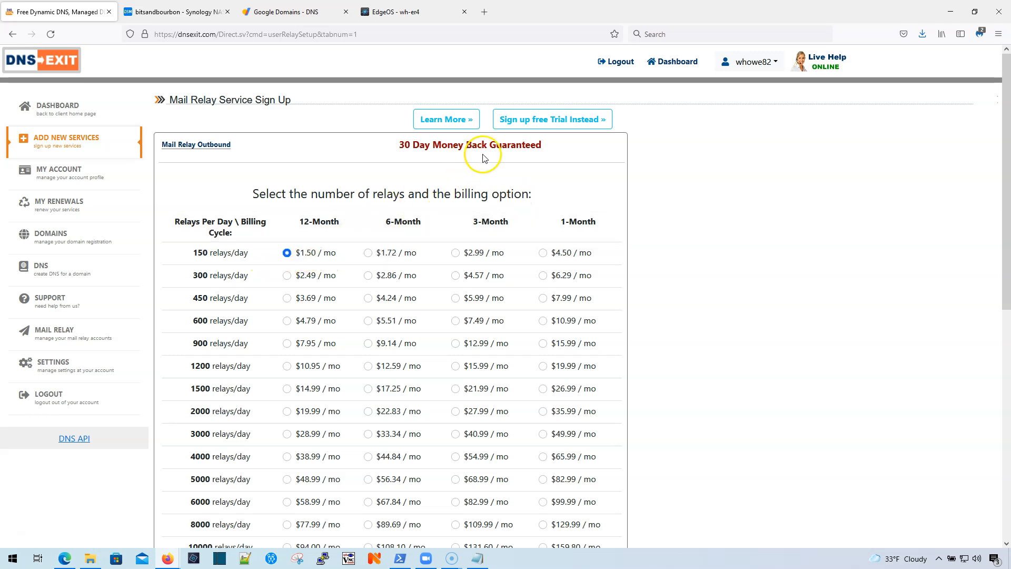
left_click(533, 128)
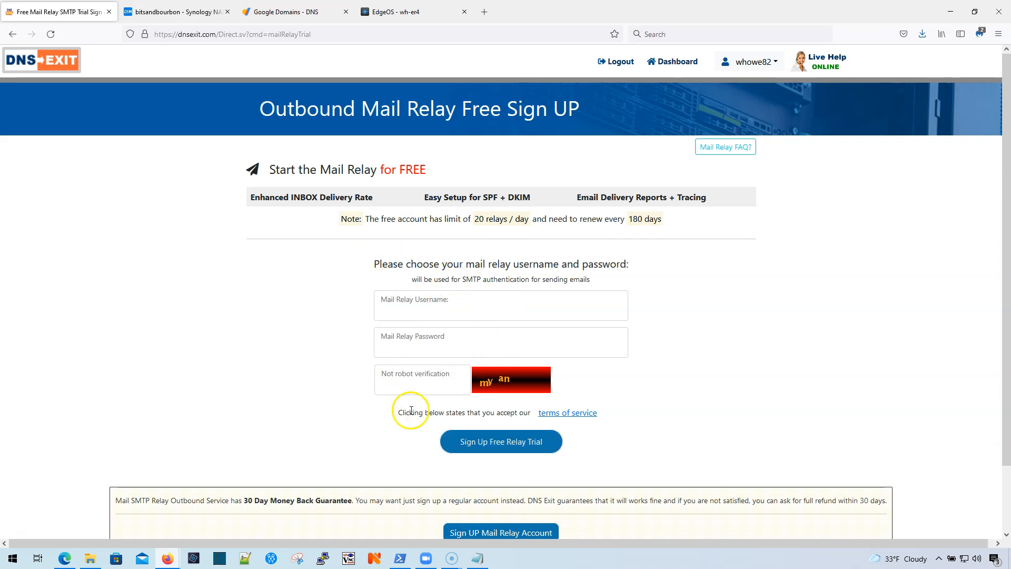
Step: Enter the relay username, password and verification code, then submit the free trial sign-up
left_click(443, 313)
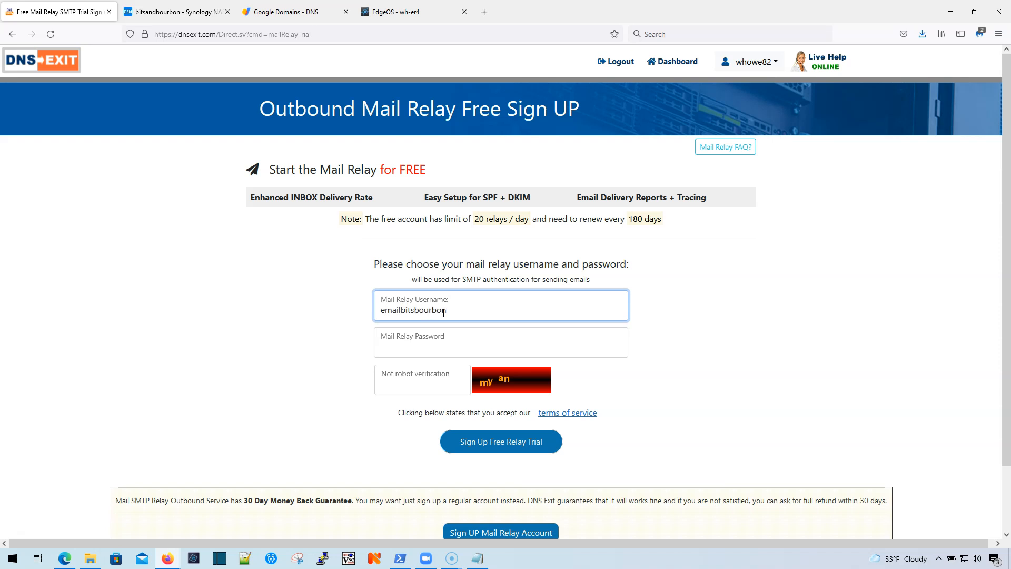
key("super+r")
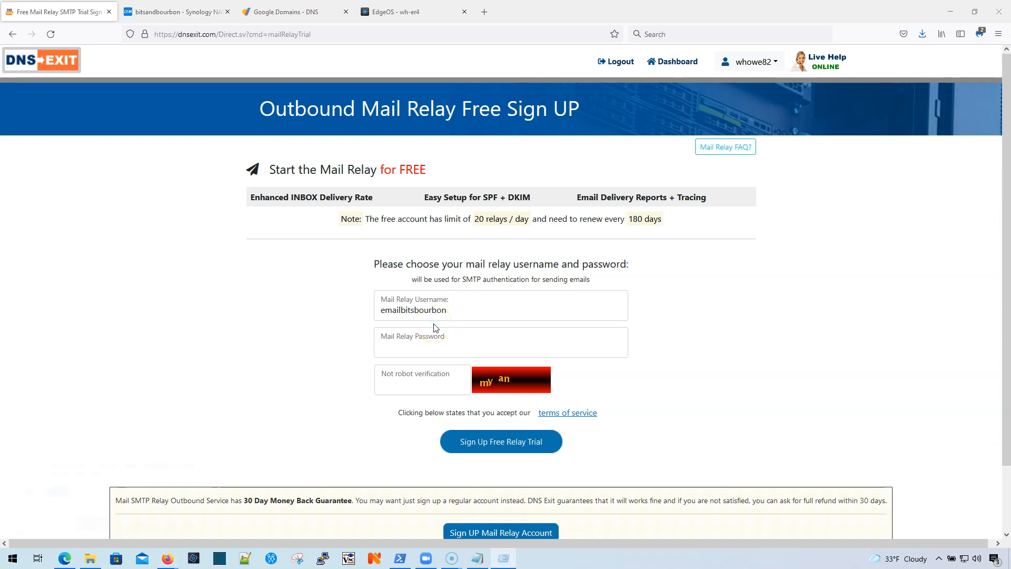
type("notepad")
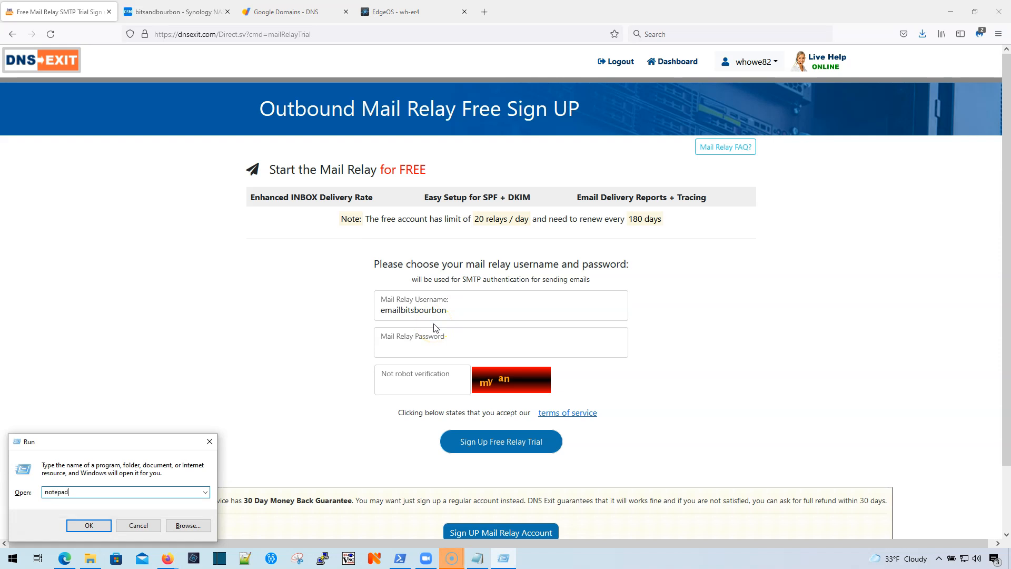
key("Return")
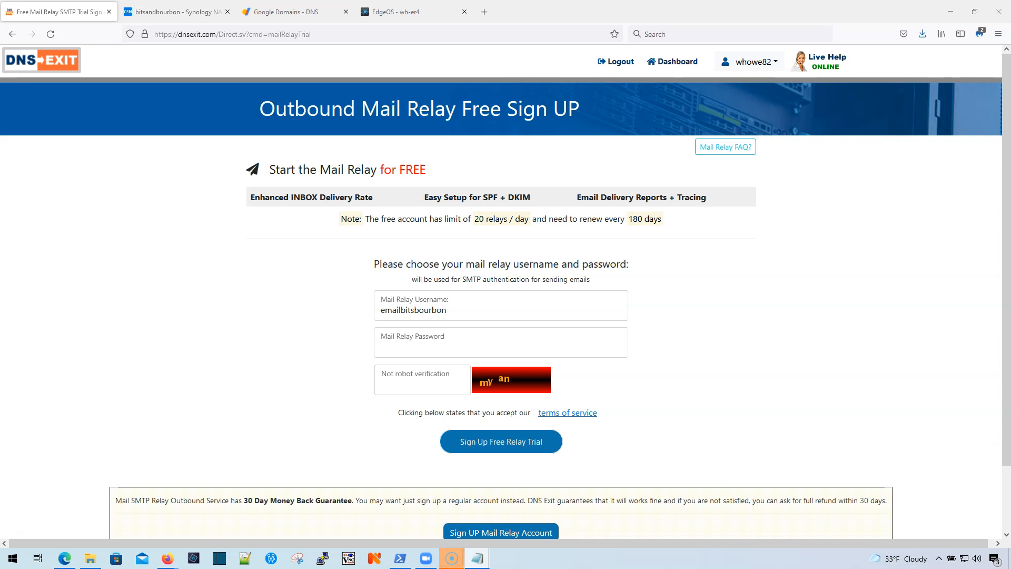
left_click(406, 345)
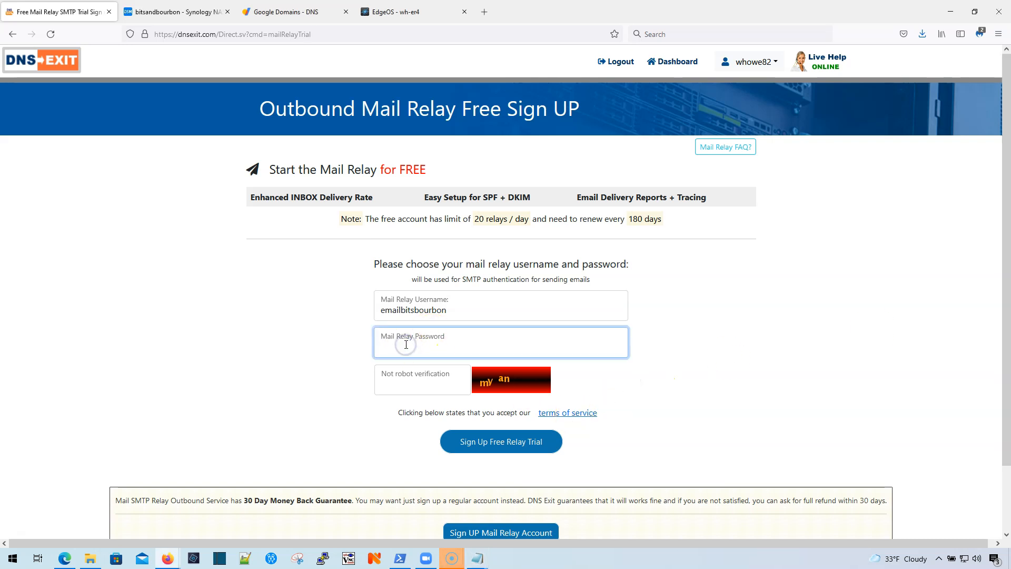
left_click(419, 388)
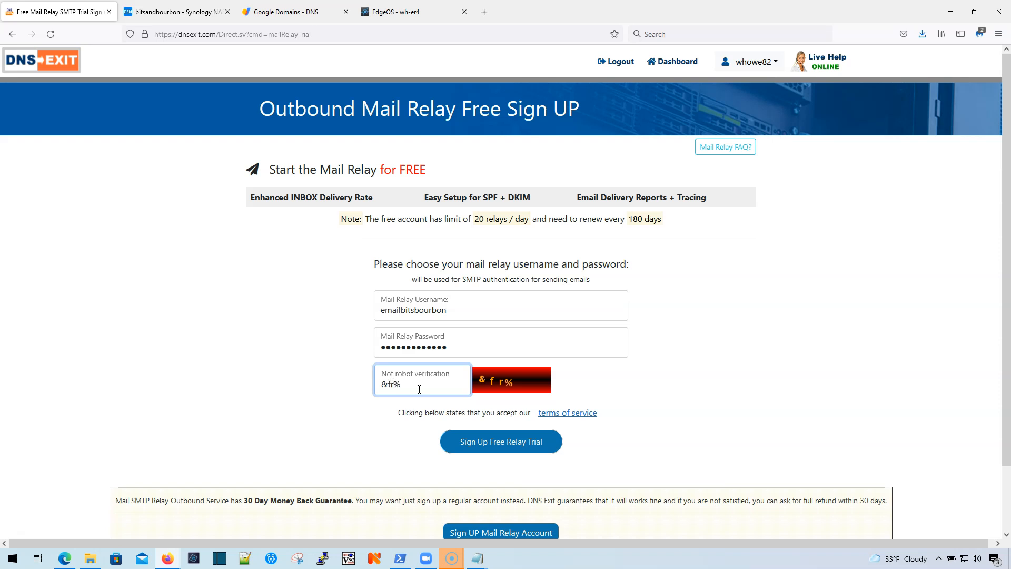
left_click(503, 441)
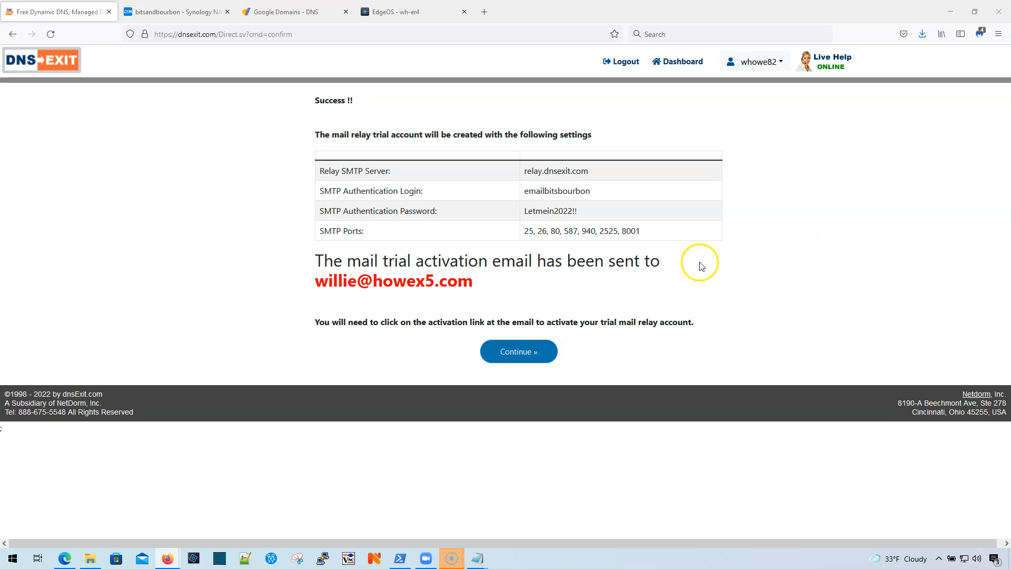
Step: Add bitsandbourbon.com as a sender domain for the relay account
left_click(507, 352)
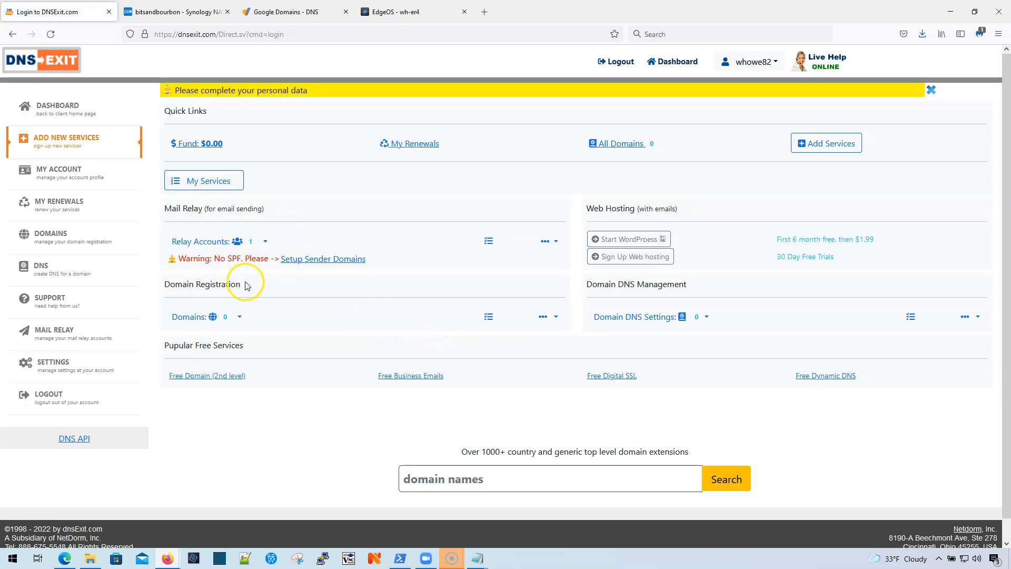
left_click(308, 264)
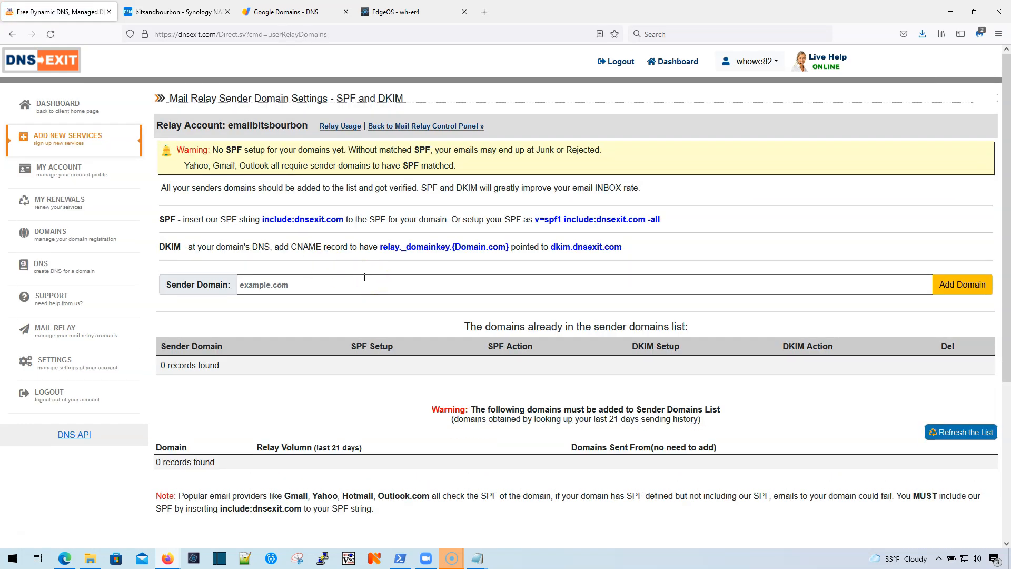
left_click(309, 285)
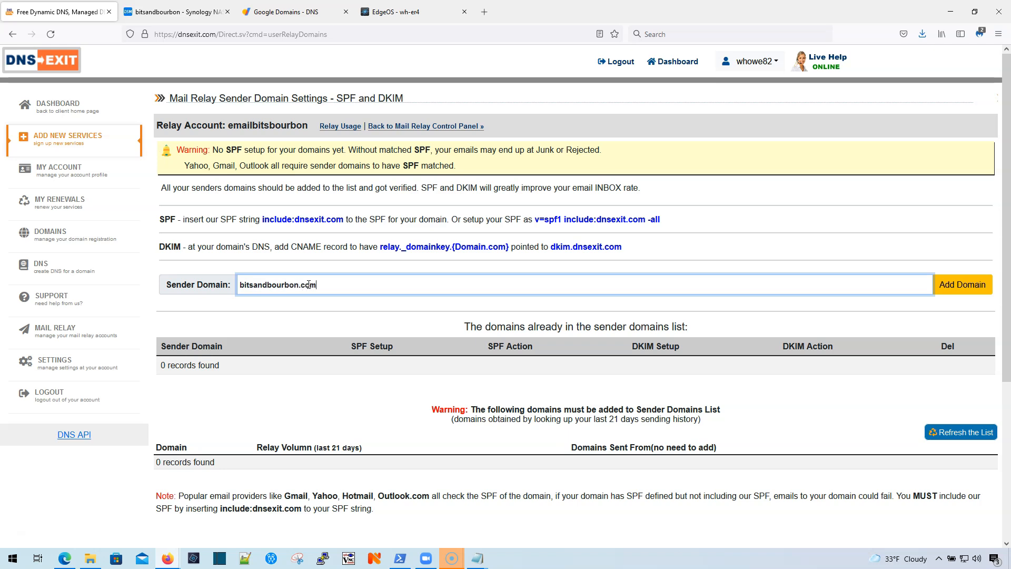
left_click(959, 285)
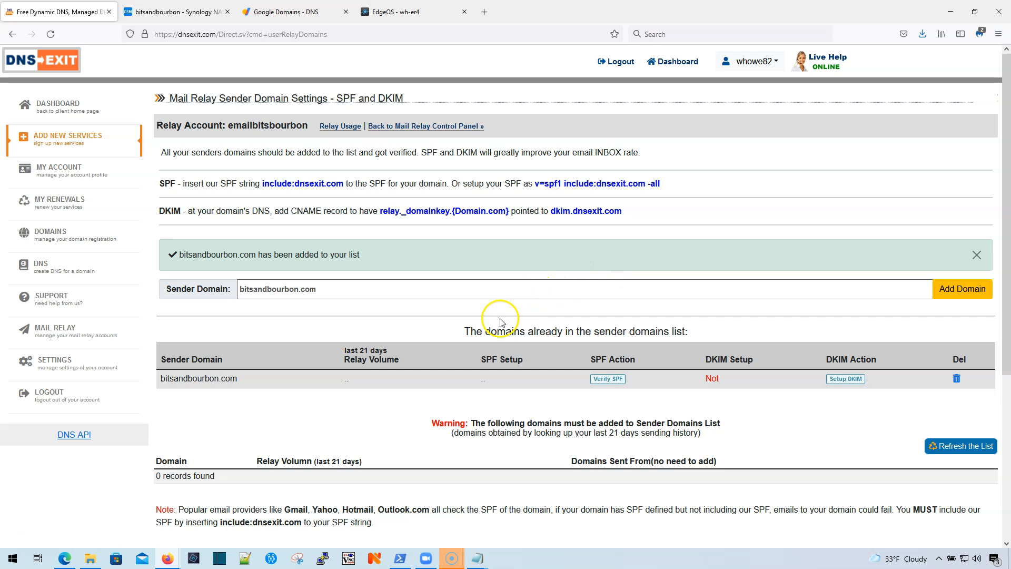
Step: Copy the suggested SPF string 'v=spf1 include:dnsexit.com -all'
scroll(501, 319, "down", 2)
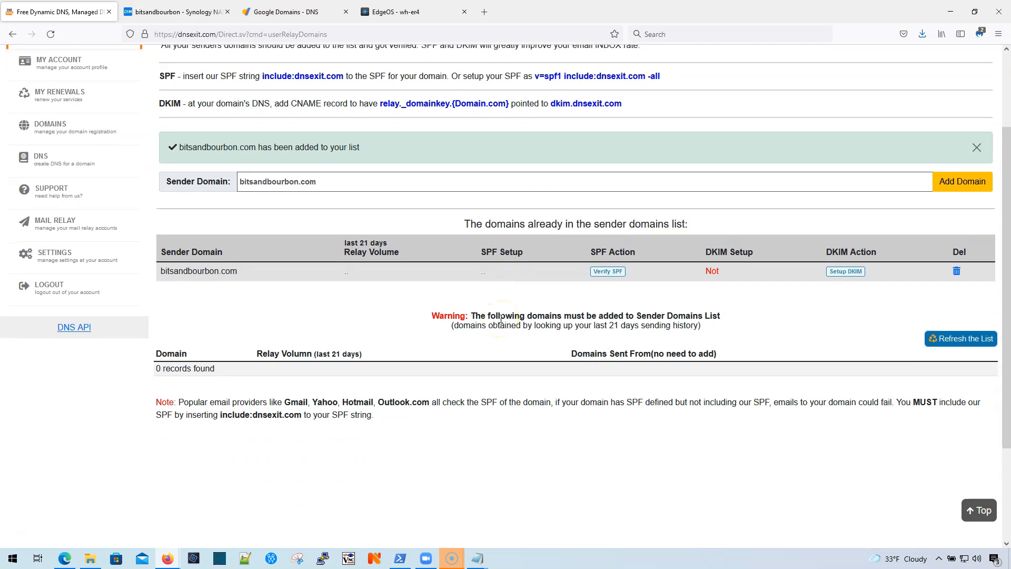
scroll(501, 319, "up", 1)
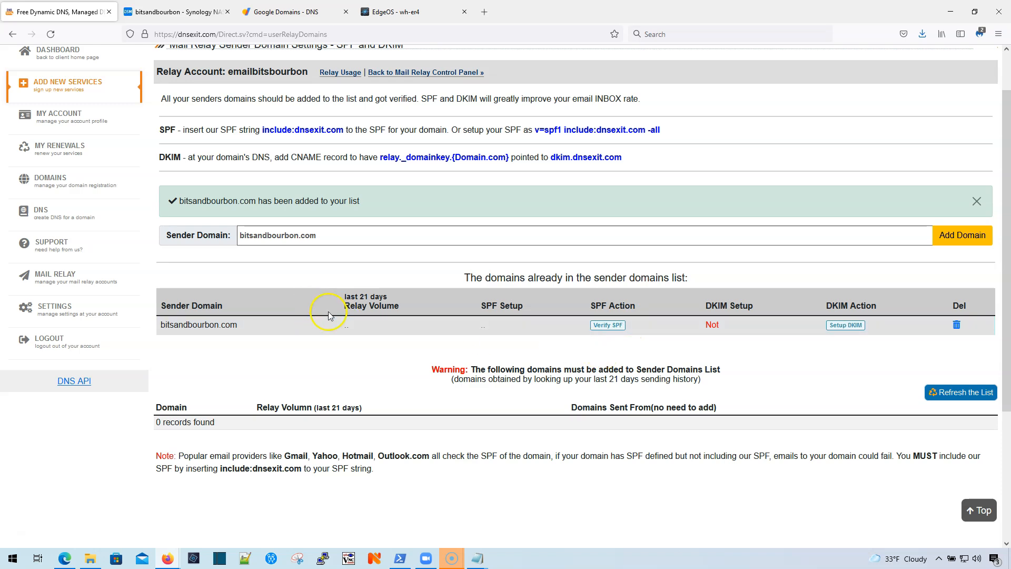
scroll(330, 308, "down", 1)
scroll(329, 308, "up", 2)
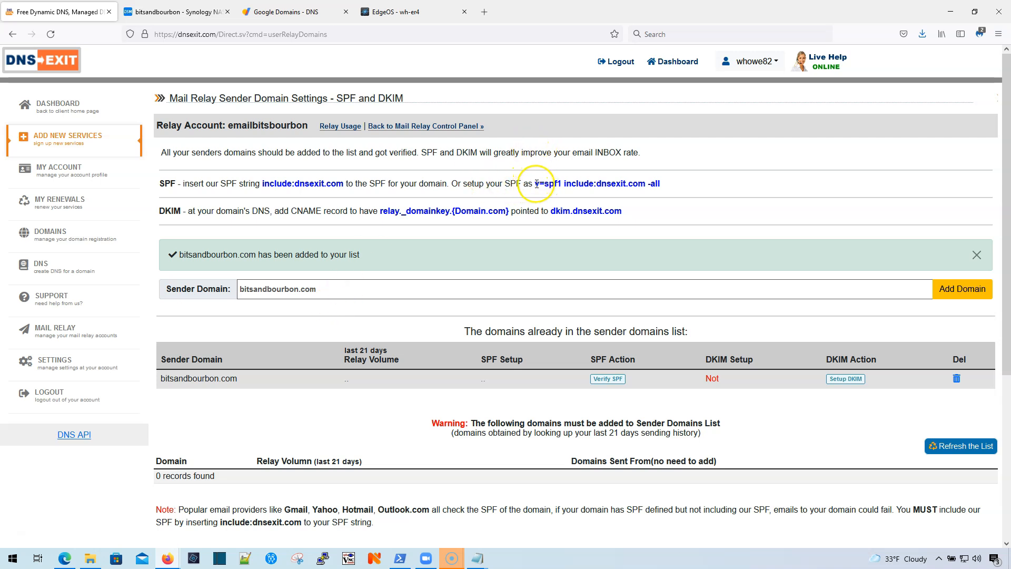
left_click_drag(568, 184, 626, 185)
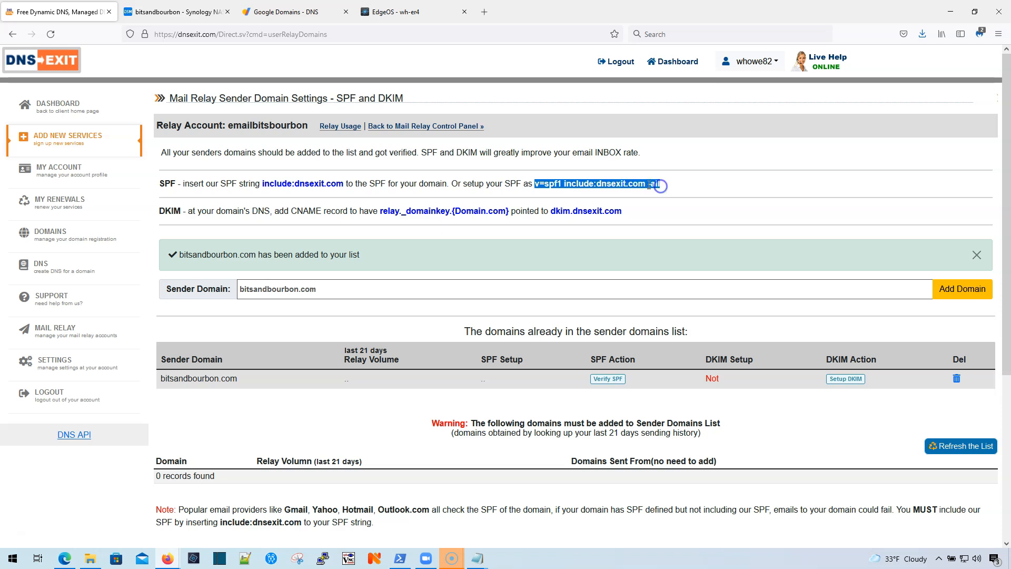
right_click(649, 185)
left_click(664, 197)
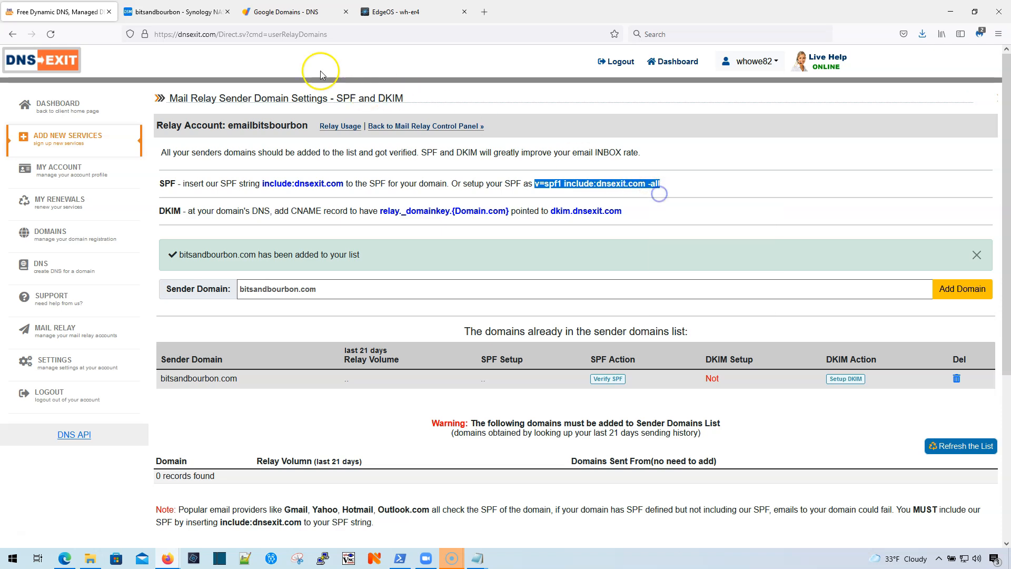
Step: Change the custom record to TXT with 10-minute TTL and data 'v=spf1 include:dnsexit.com -all', then save
left_click(289, 14)
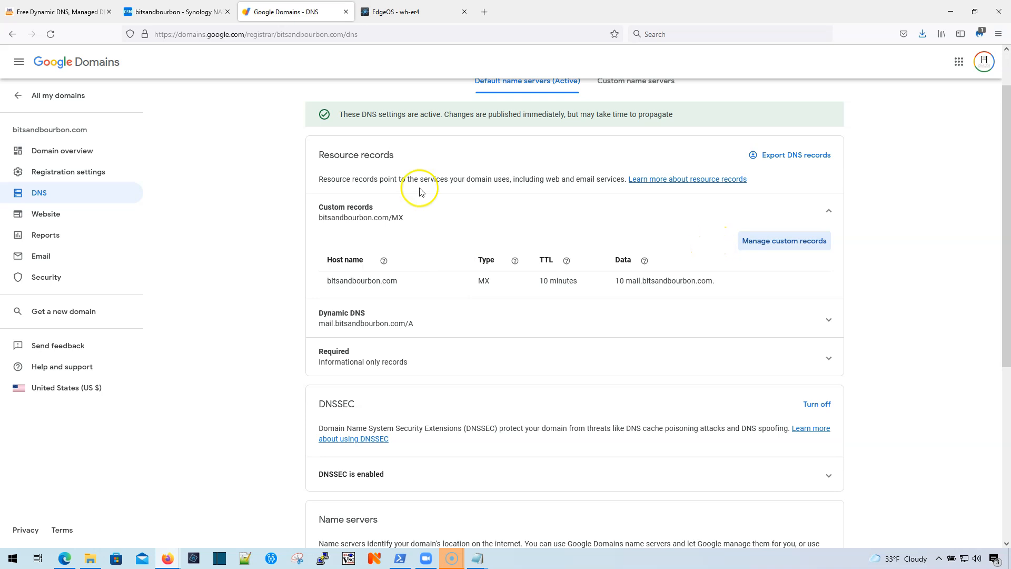
left_click(763, 242)
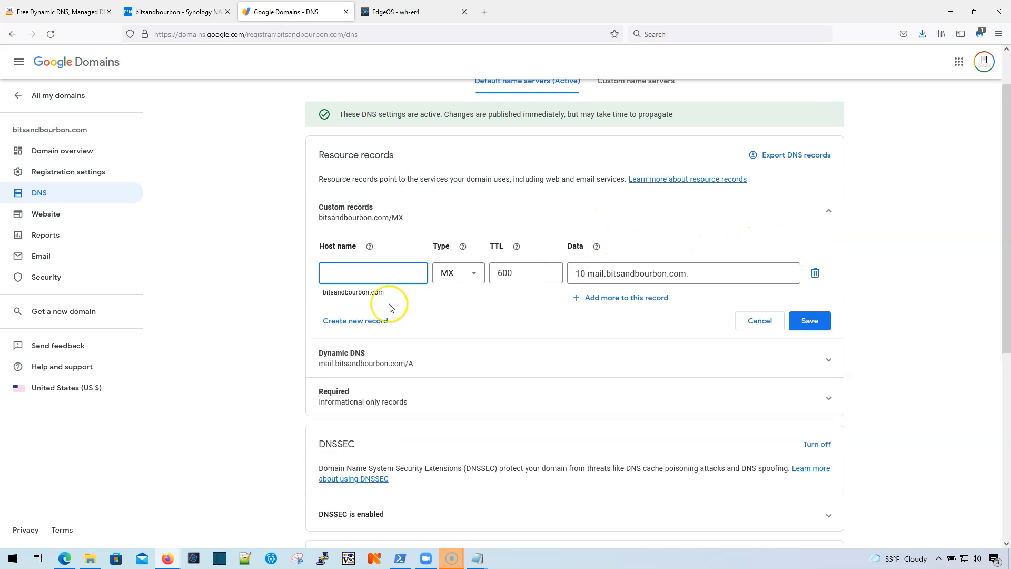
left_click(448, 275)
scroll(460, 411, "down", 2)
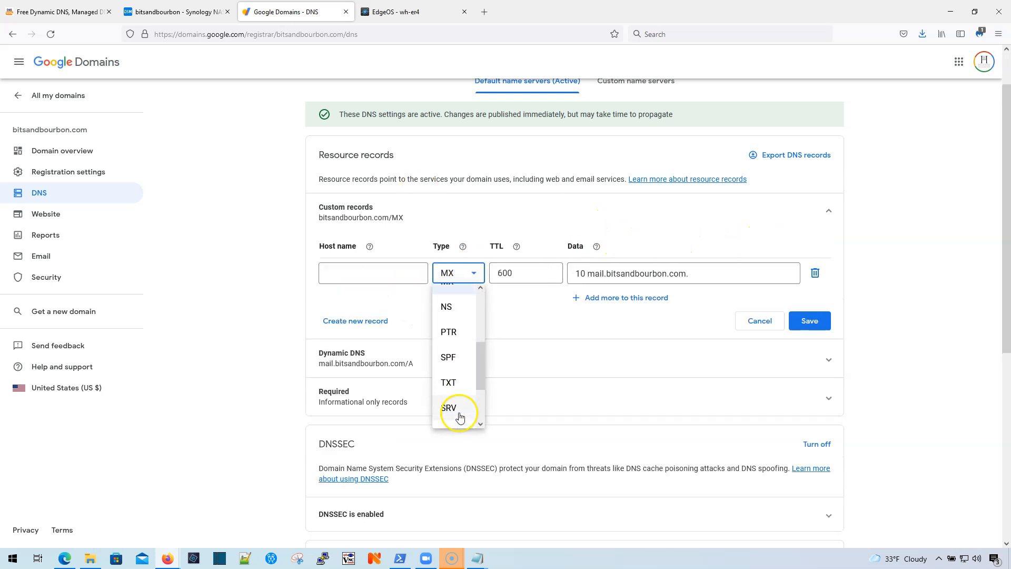
left_click(449, 382)
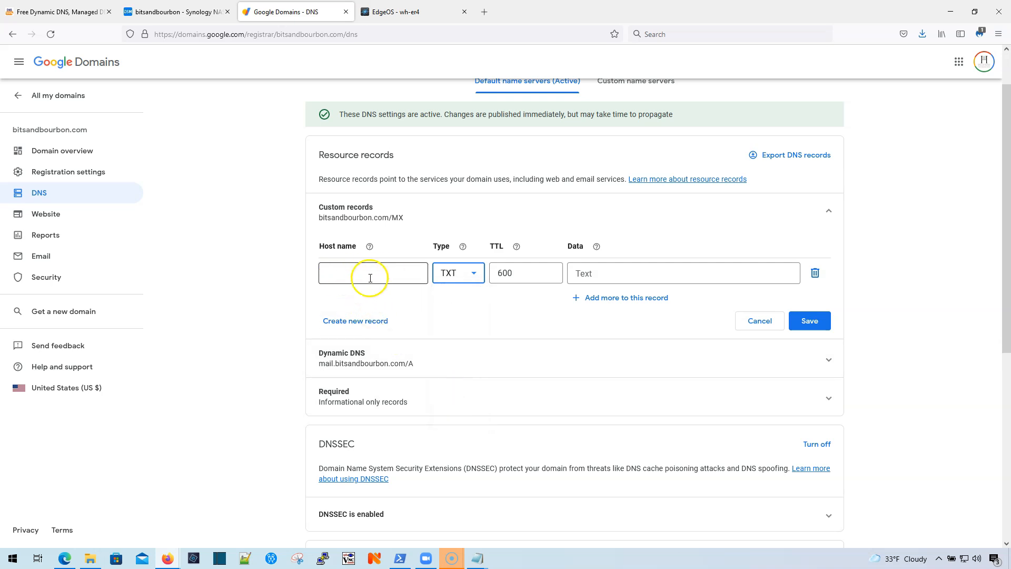
left_click(519, 273)
left_click(513, 305)
left_click(612, 273)
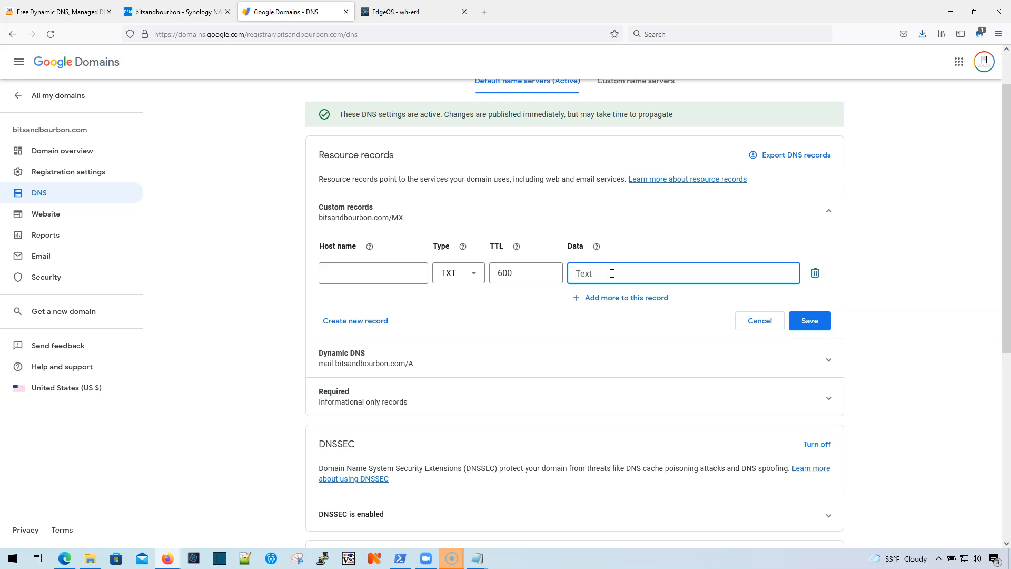
key("ctrl+v")
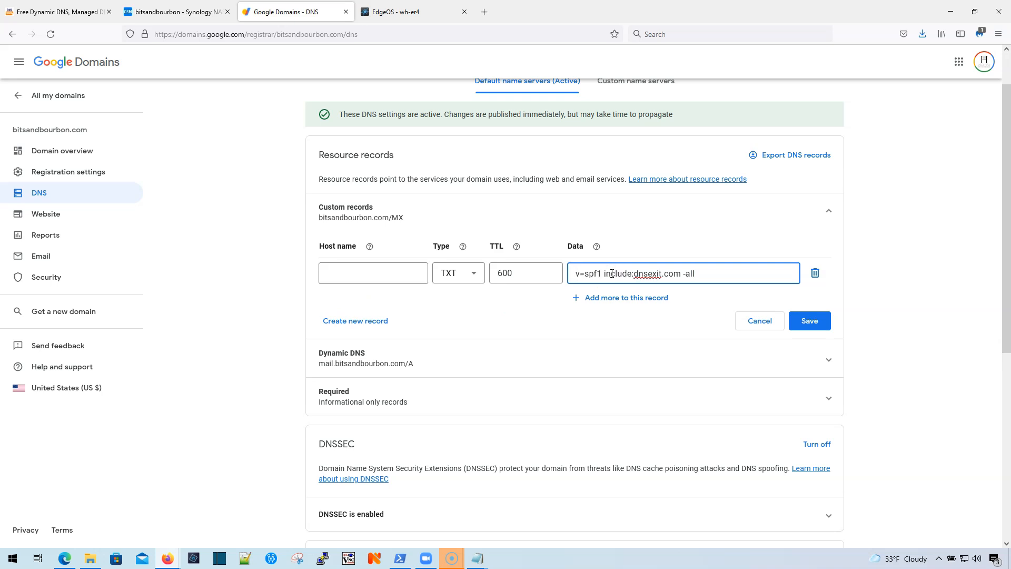
left_click(809, 328)
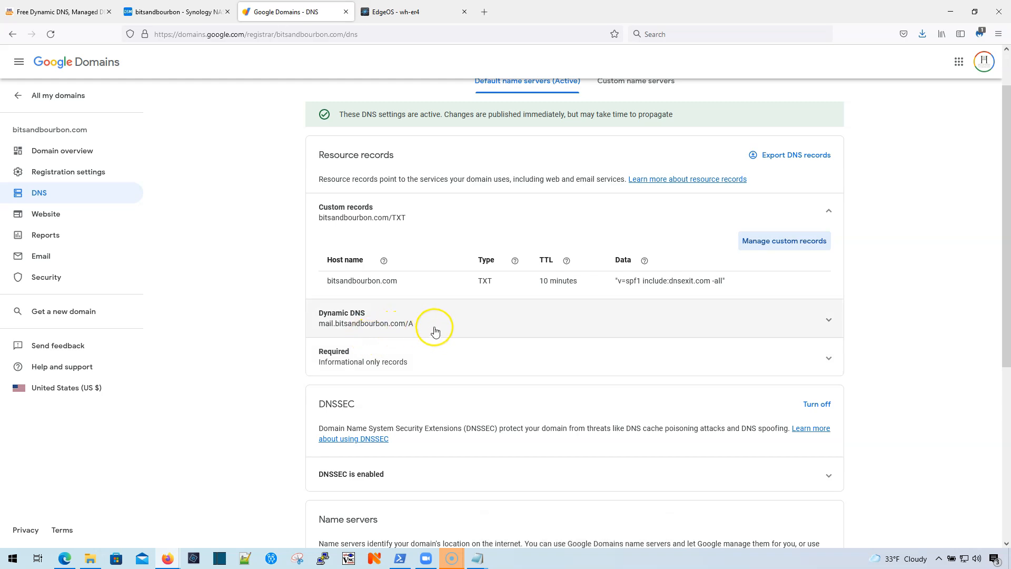
scroll(452, 329, "down", 3)
scroll(455, 327, "down", 3)
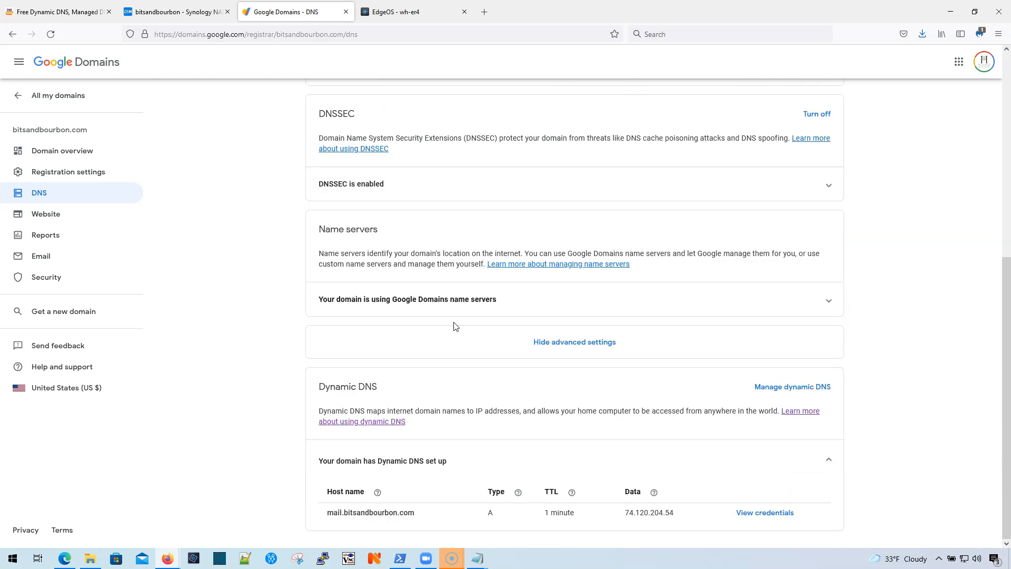
scroll(510, 510, "up", 6)
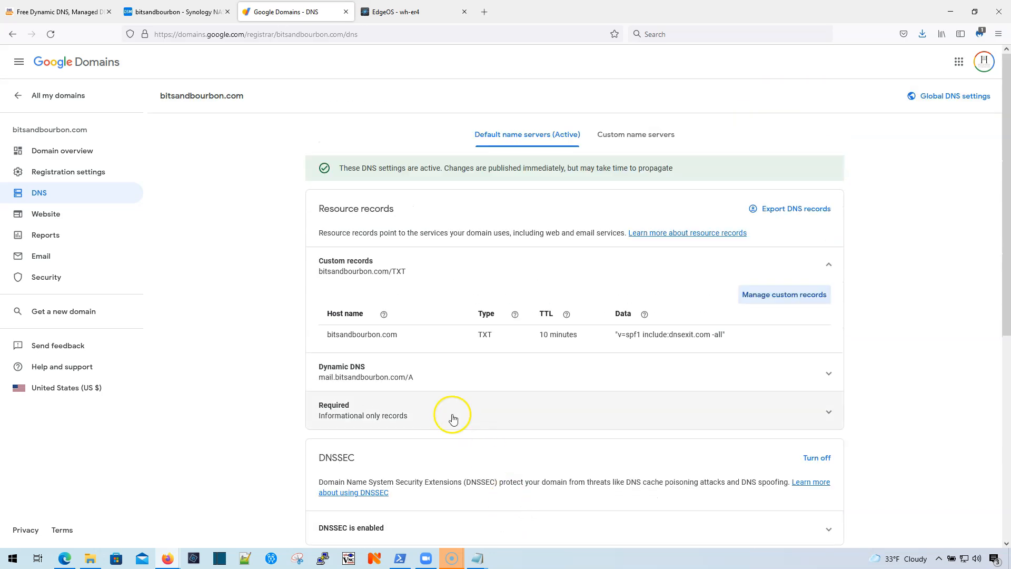
Step: Add an MX record '10 mail.bitsandbourbon.com' alongside the existing SPF TXT record and save both
left_click(445, 379)
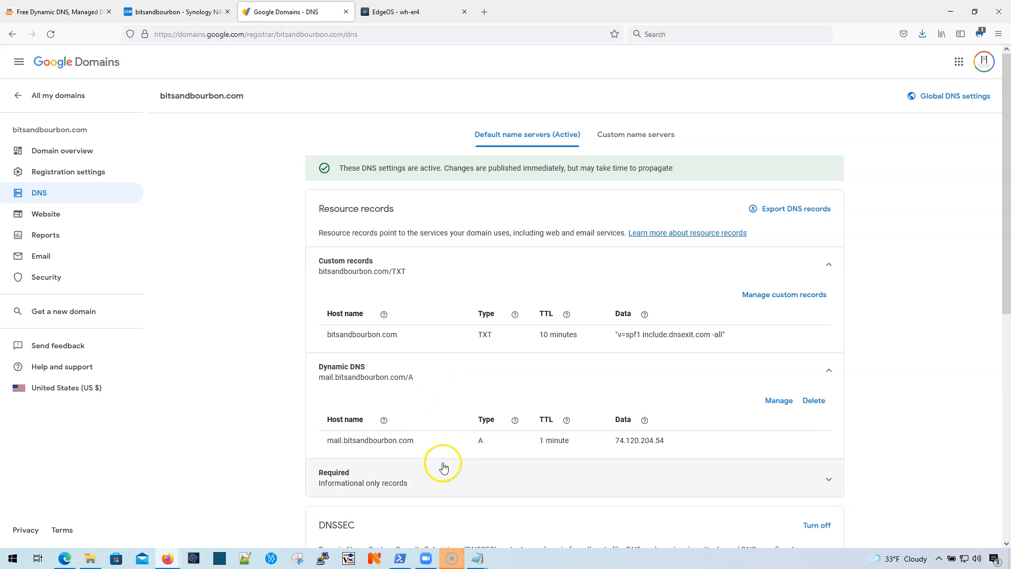
left_click(791, 294)
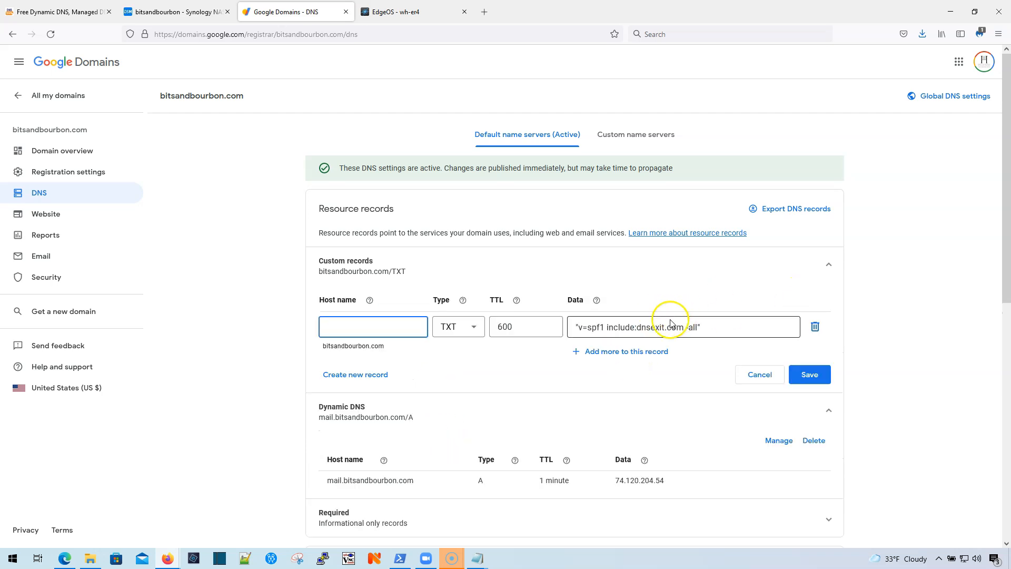
left_click(364, 375)
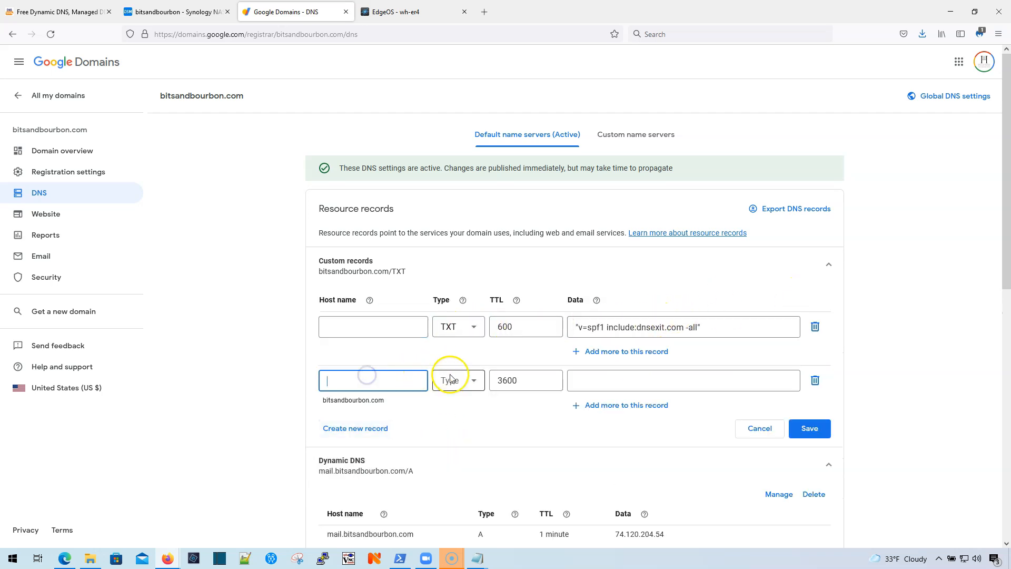
left_click(469, 387)
scroll(469, 418, "down", 3)
scroll(461, 425, "up", 2)
left_click(454, 449)
left_click(593, 381)
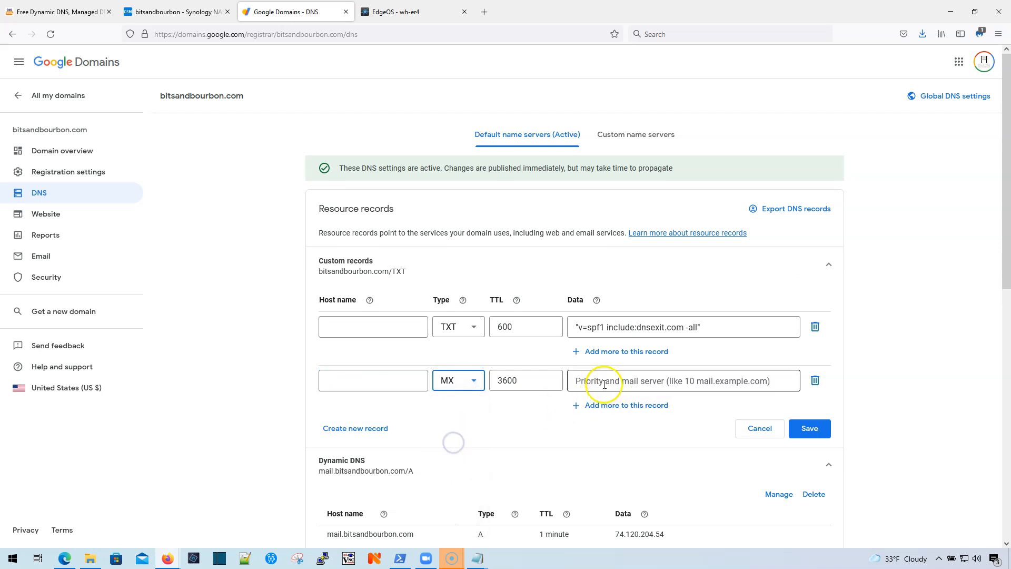
type("10 mail.bitsandbourbon.com")
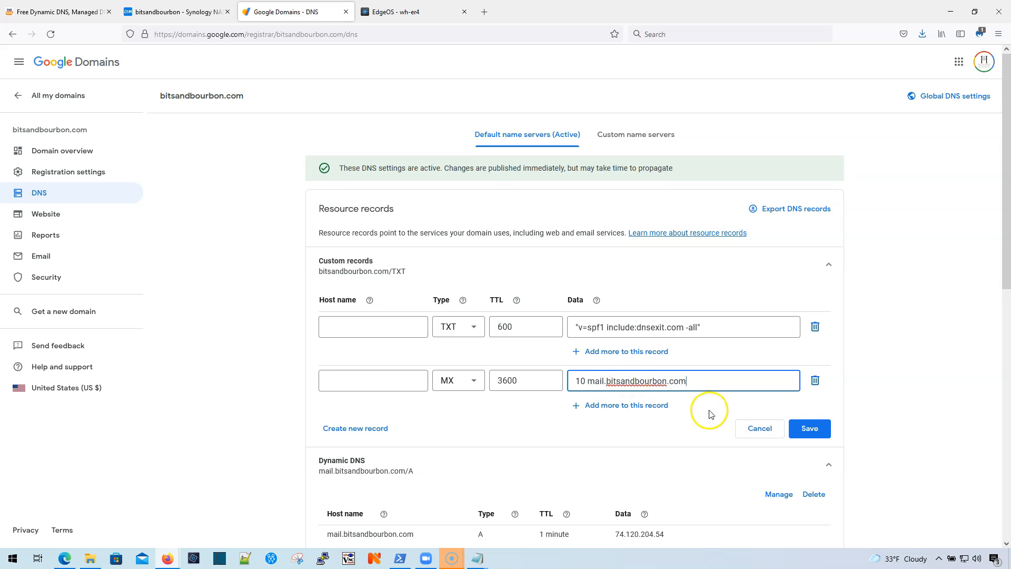
left_click(802, 427)
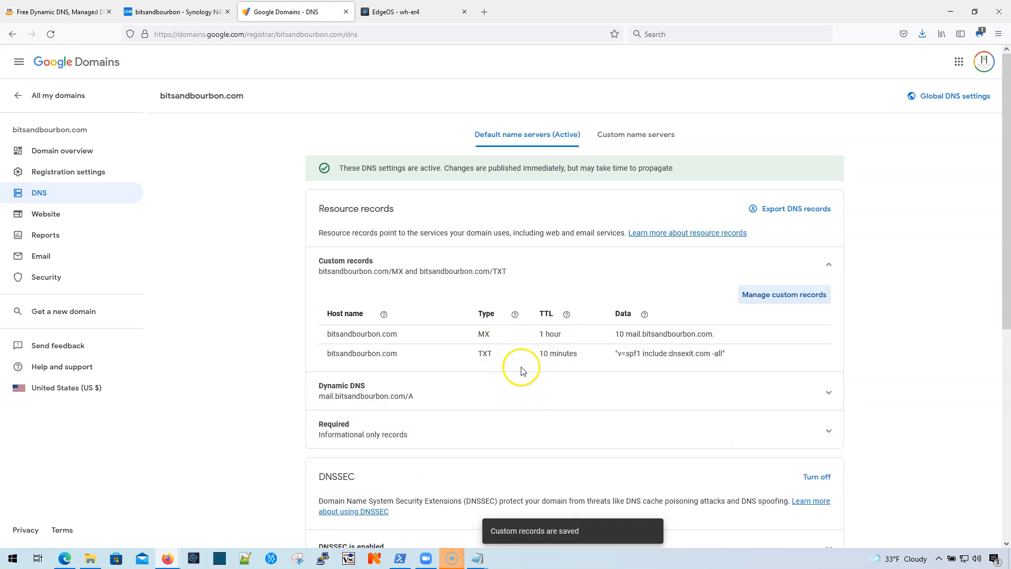
left_click(627, 355)
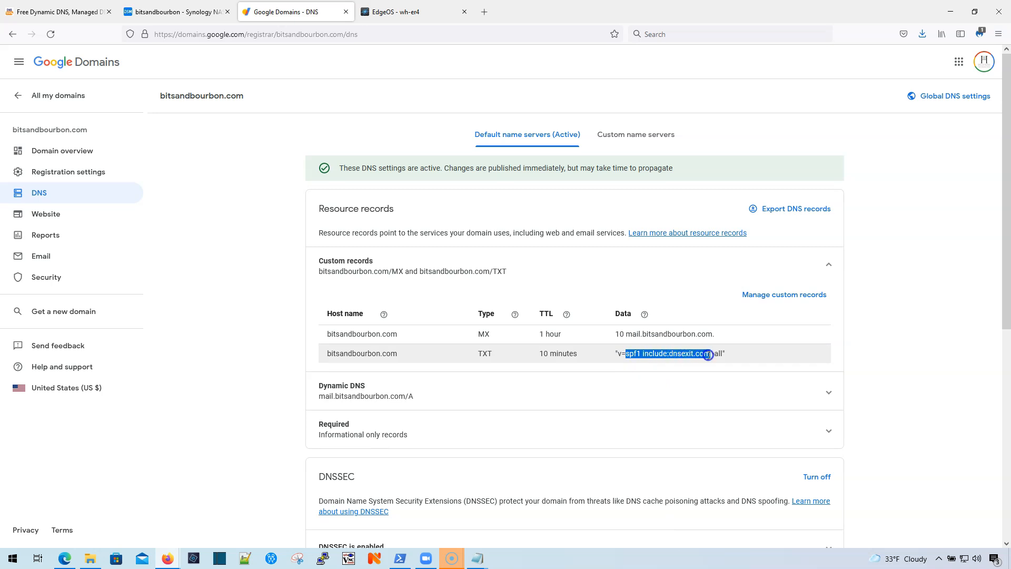
left_click(676, 356)
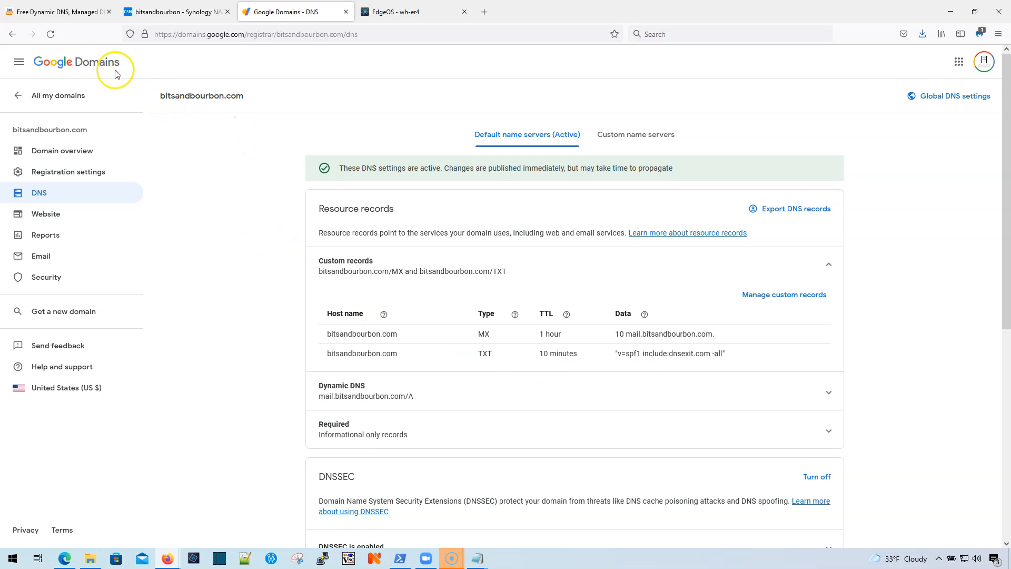
Step: Verify bitsandbourbon.com's SPF record in DNSExit, then close Synology's Control Panel window
left_click(68, 12)
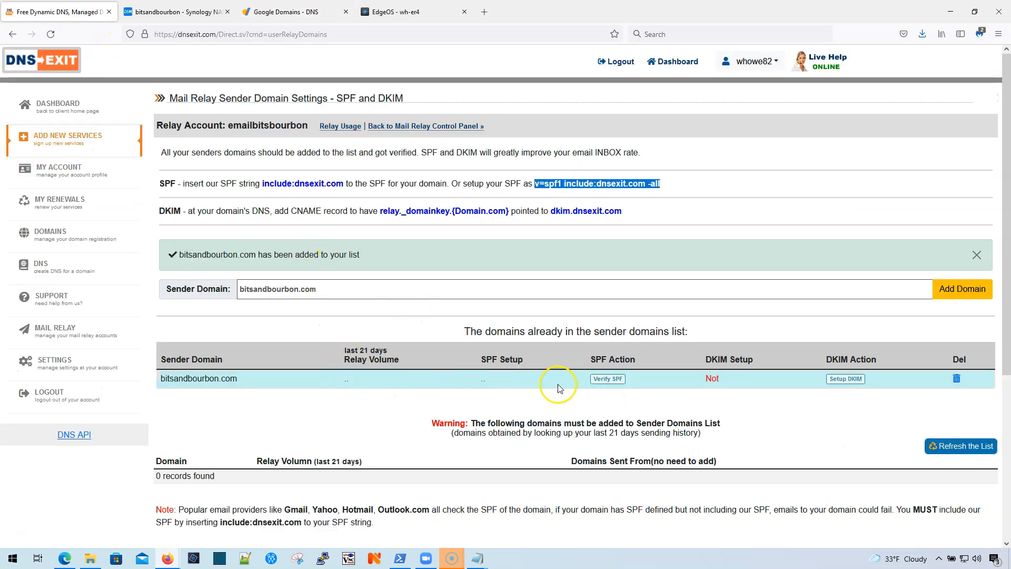
left_click(607, 380)
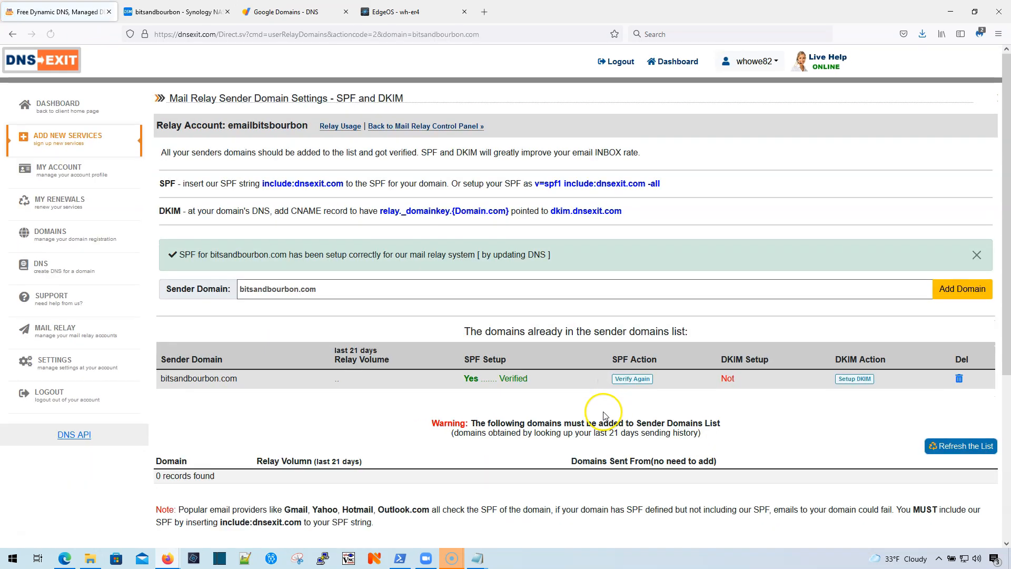
left_click_drag(465, 378, 513, 378)
left_click(536, 380)
key("ctrl+Tab")
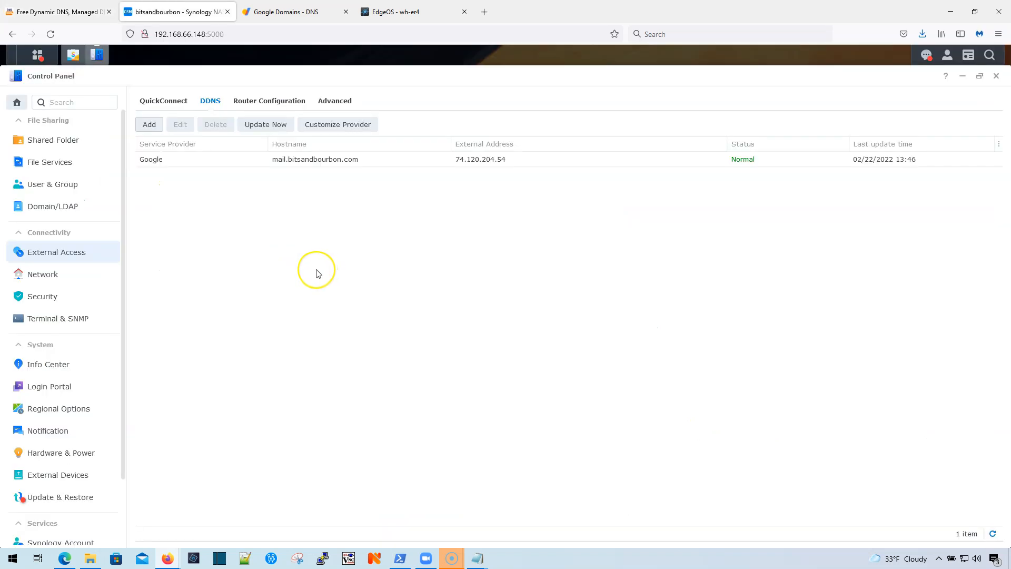
left_click(997, 75)
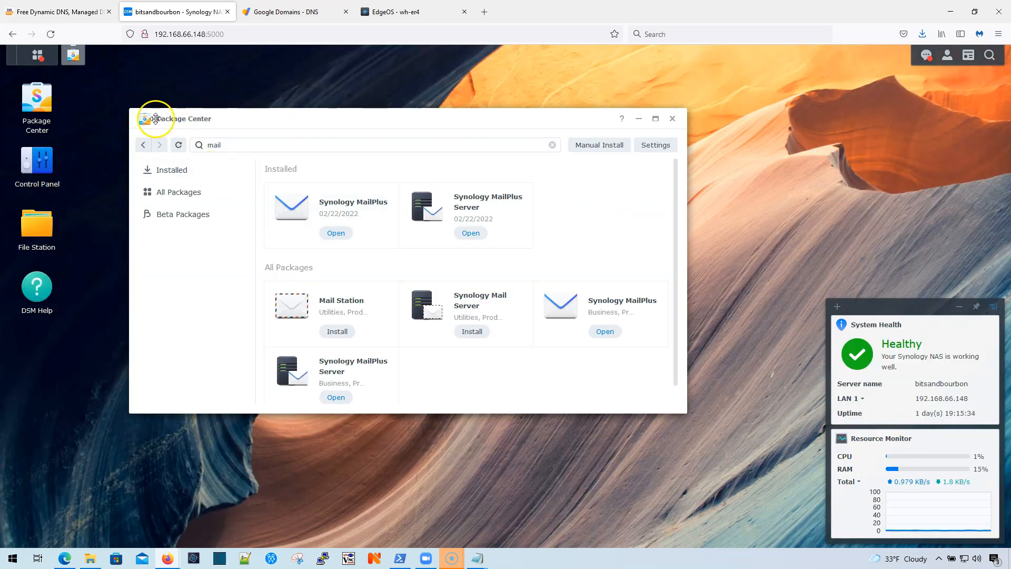
Step: Launch MailPlus Server and create a new mail system for bitsandbourbon.com with hostname mail.bitsandbourbon.com
left_click(468, 234)
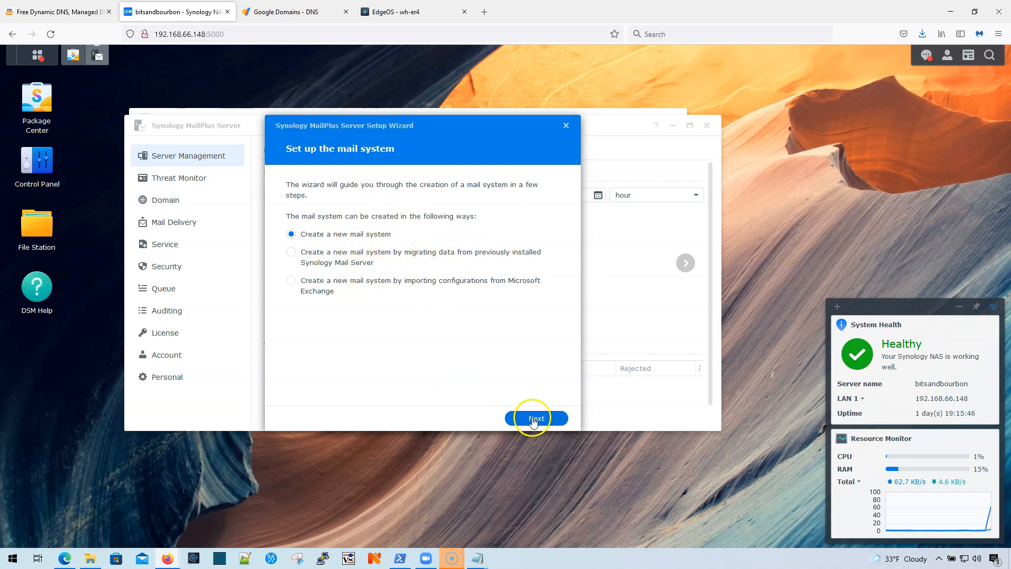
left_click(535, 419)
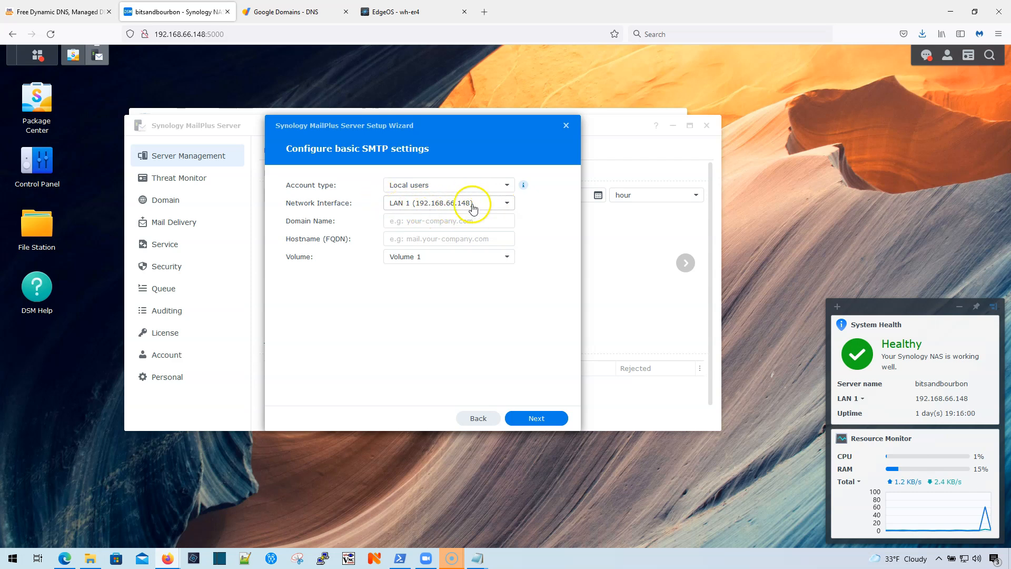
left_click(428, 221)
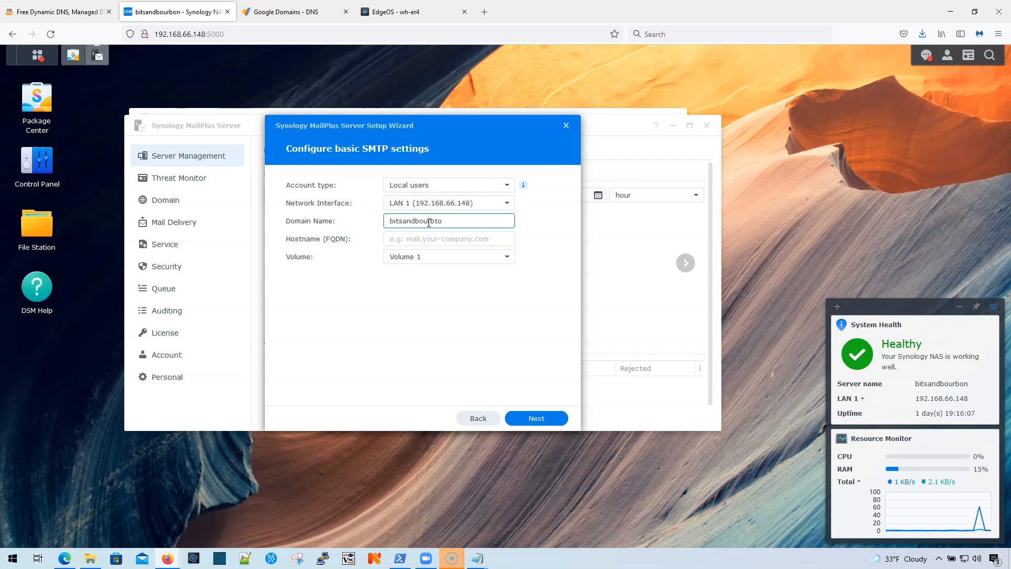
type("bitsandbourbon.com")
key("Tab")
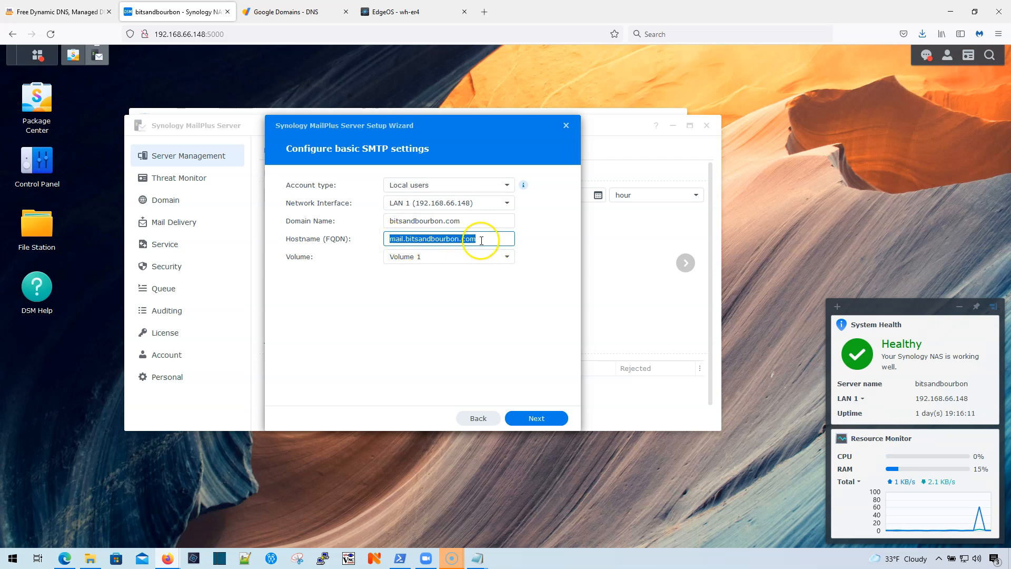
left_click(493, 239)
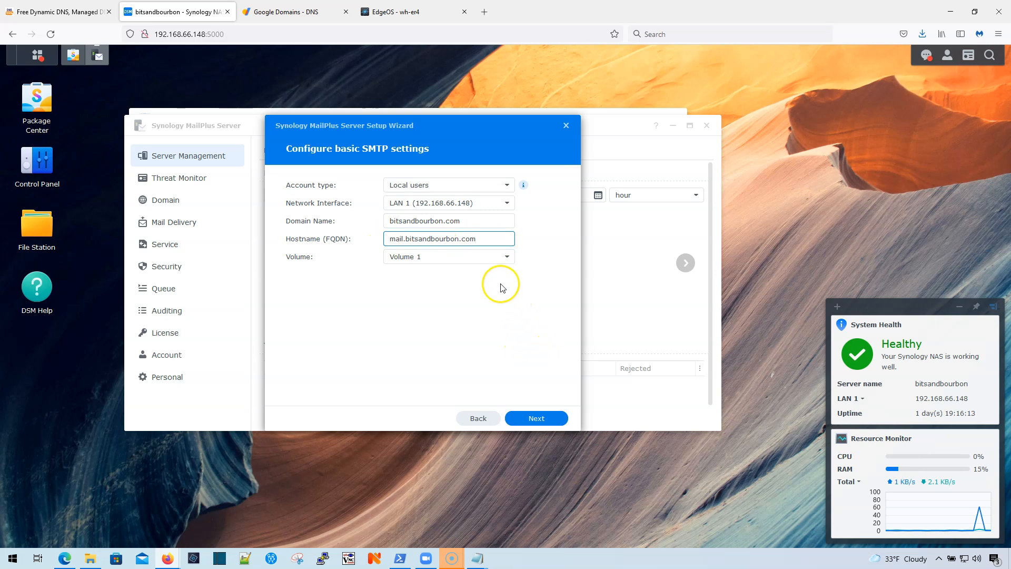
left_click(541, 422)
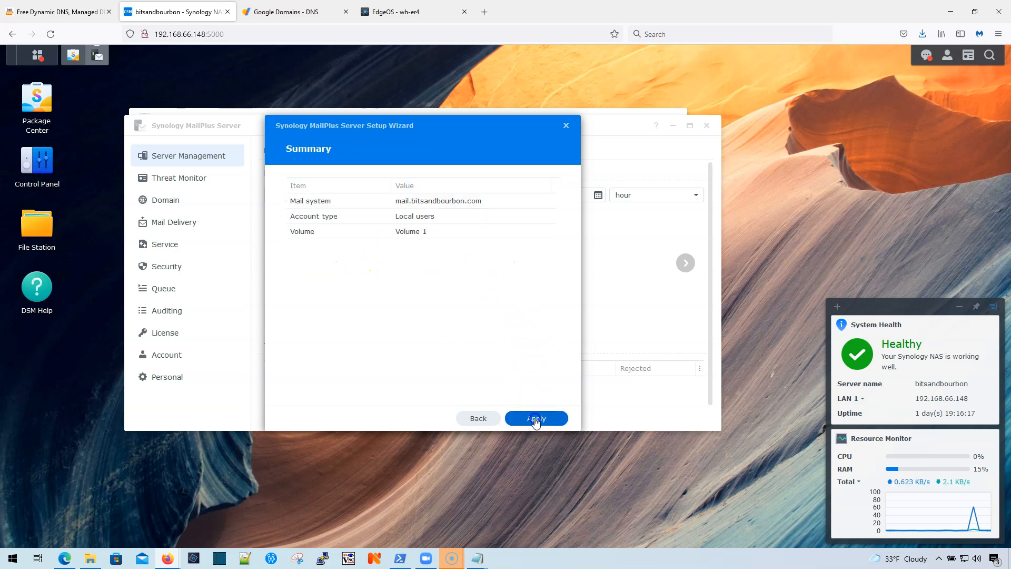
left_click(536, 419)
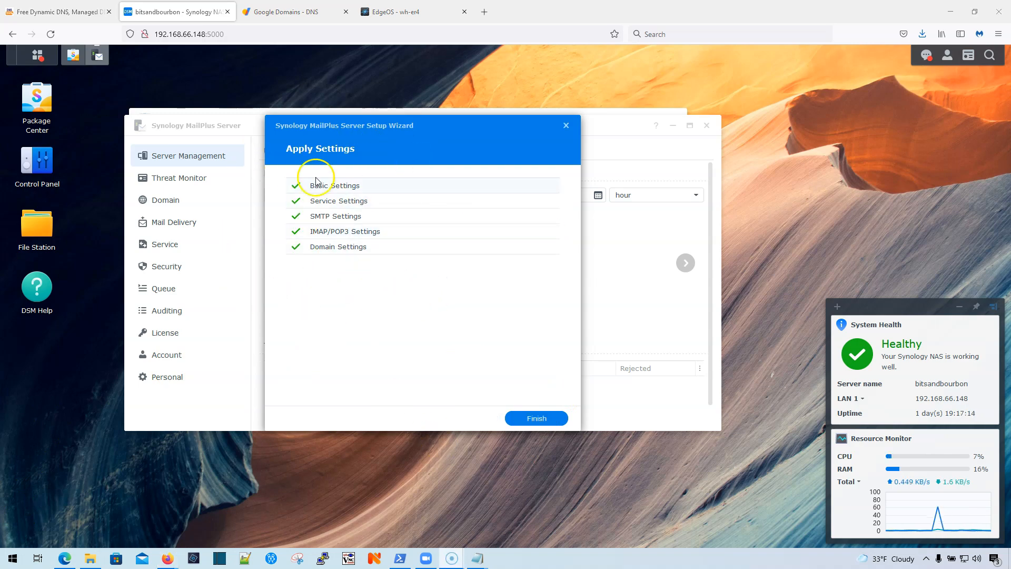
left_click(536, 419)
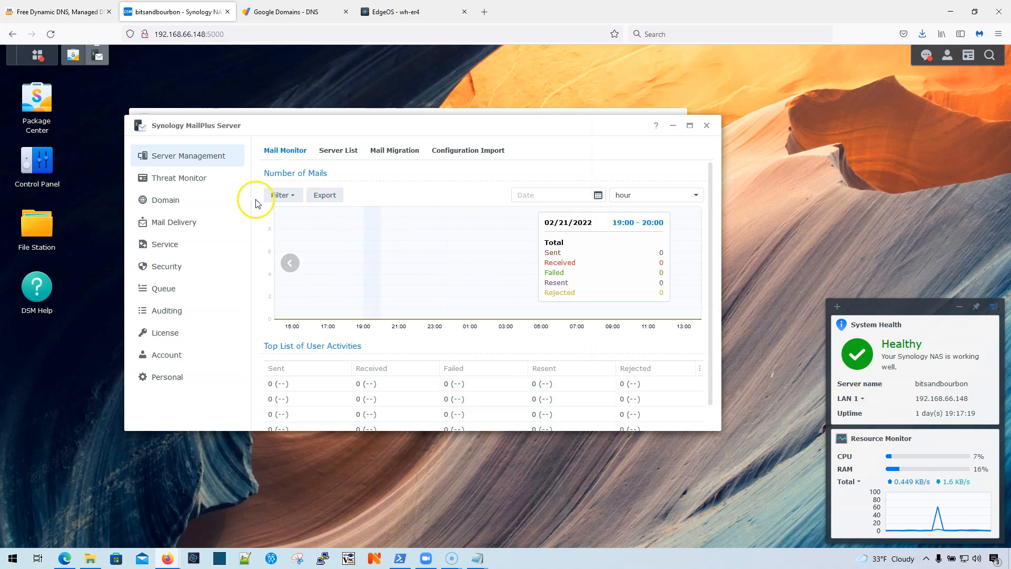
Step: Set Mail Delivery to send all outgoing mail through a single relay host, then go to DNSExit
left_click(172, 227)
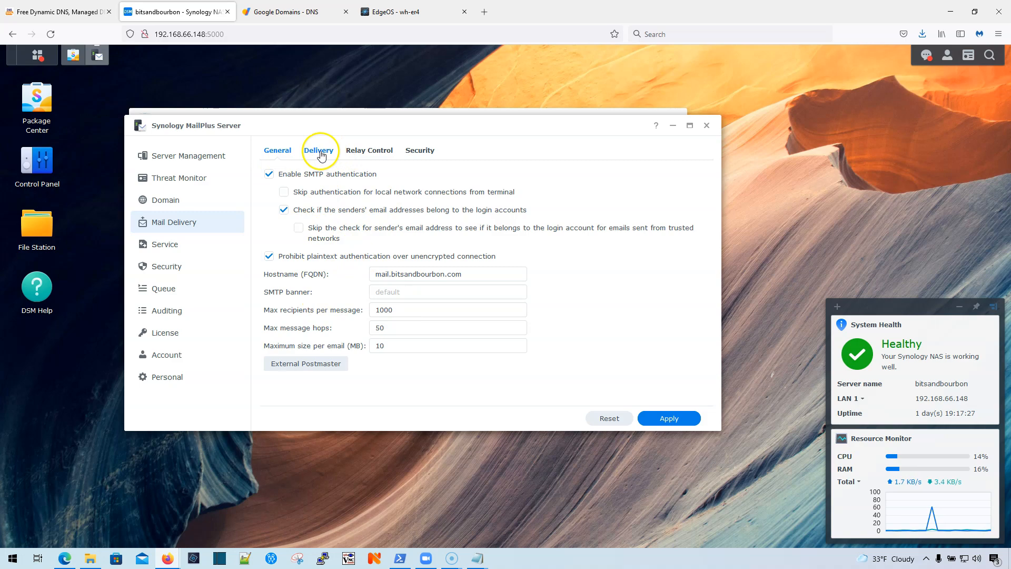
left_click(321, 152)
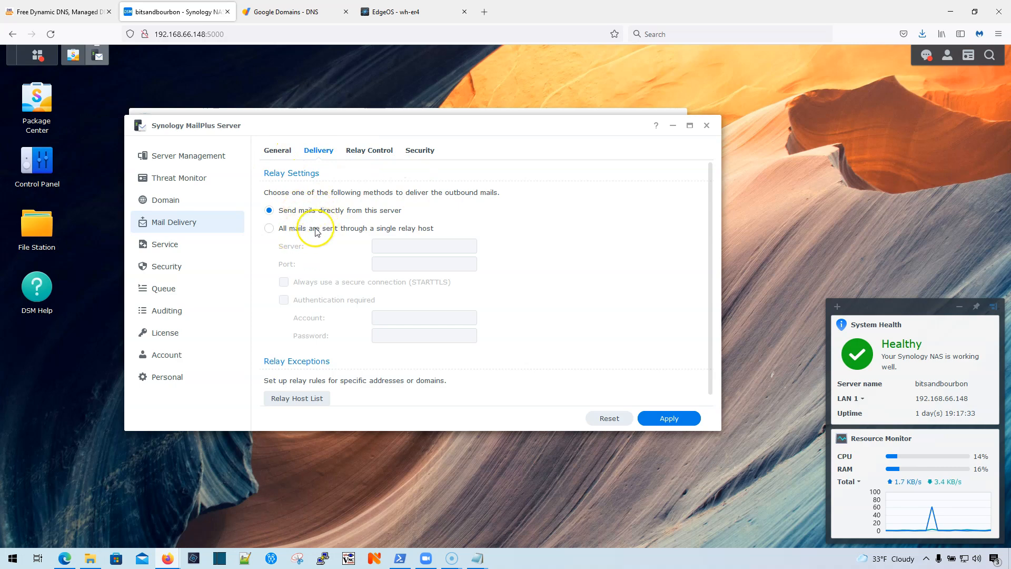
left_click(279, 229)
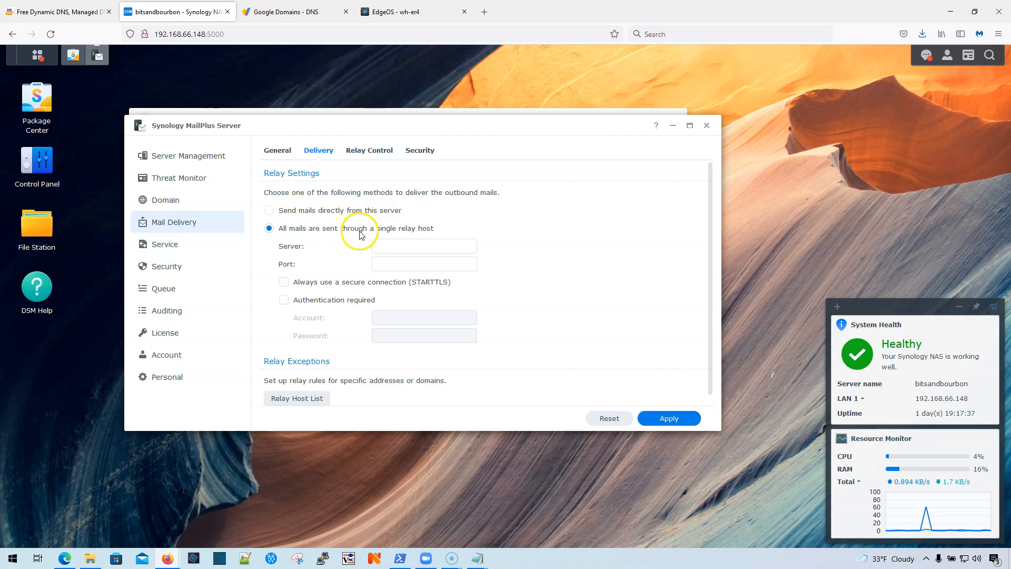
left_click(67, 12)
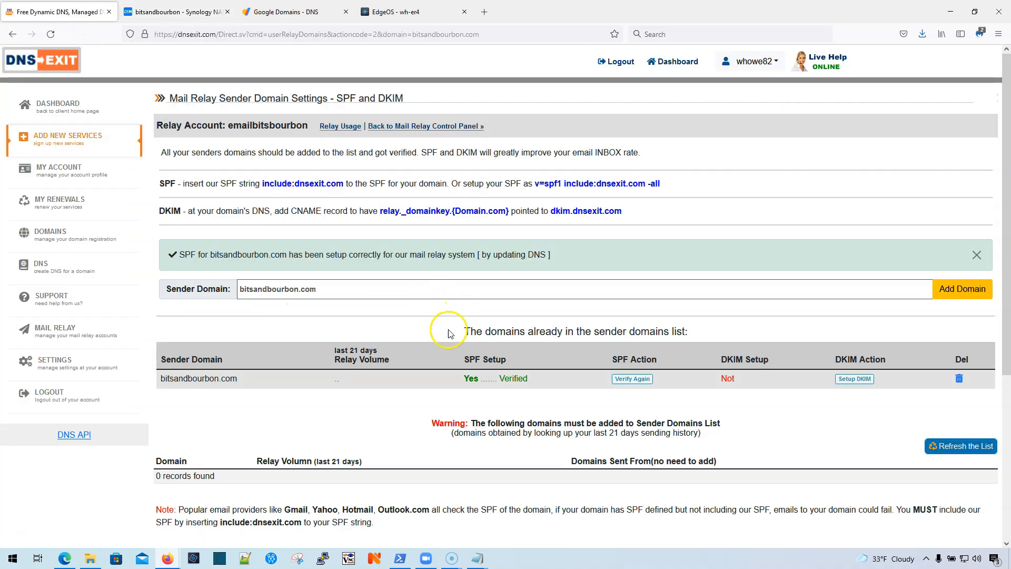
Step: Review the verified sender domain on DNSExit's SPF/DKIM page
scroll(451, 332, "down", 4)
scroll(450, 334, "up", 4)
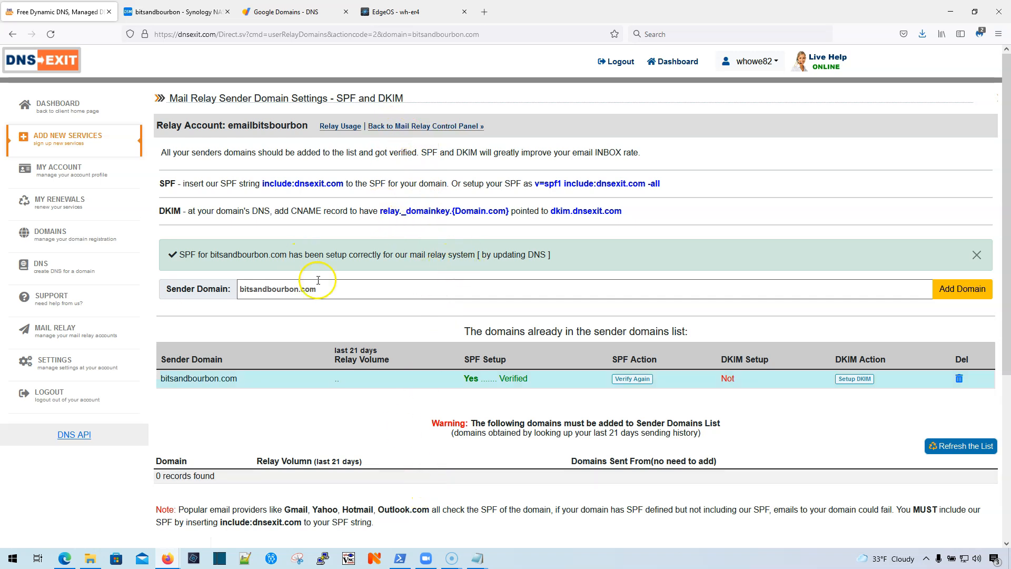
mouse_move(477, 557)
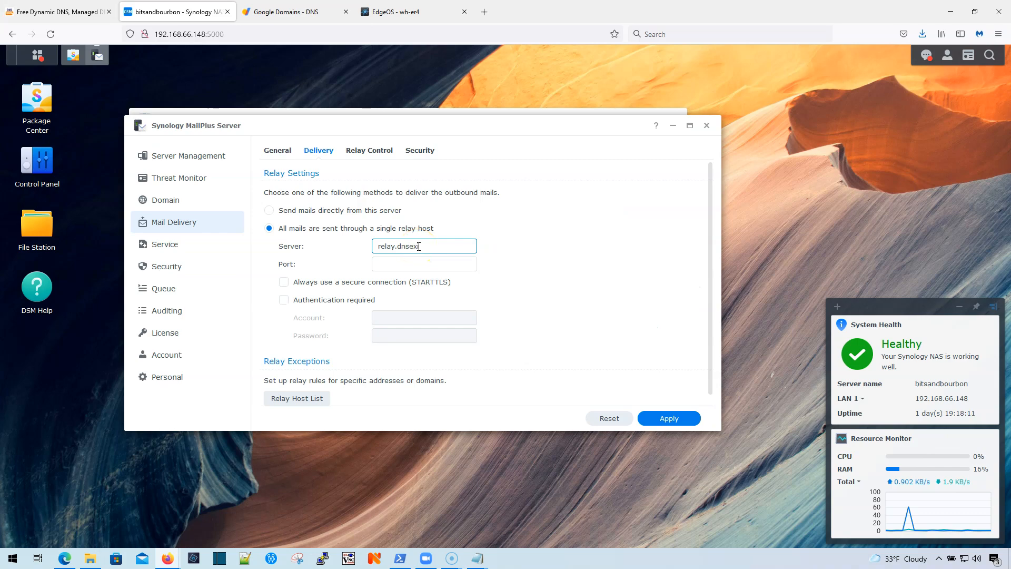
Step: Enter relay server relay.dnsexit.com on port 25 and require authentication
type("m")
key("Tab")
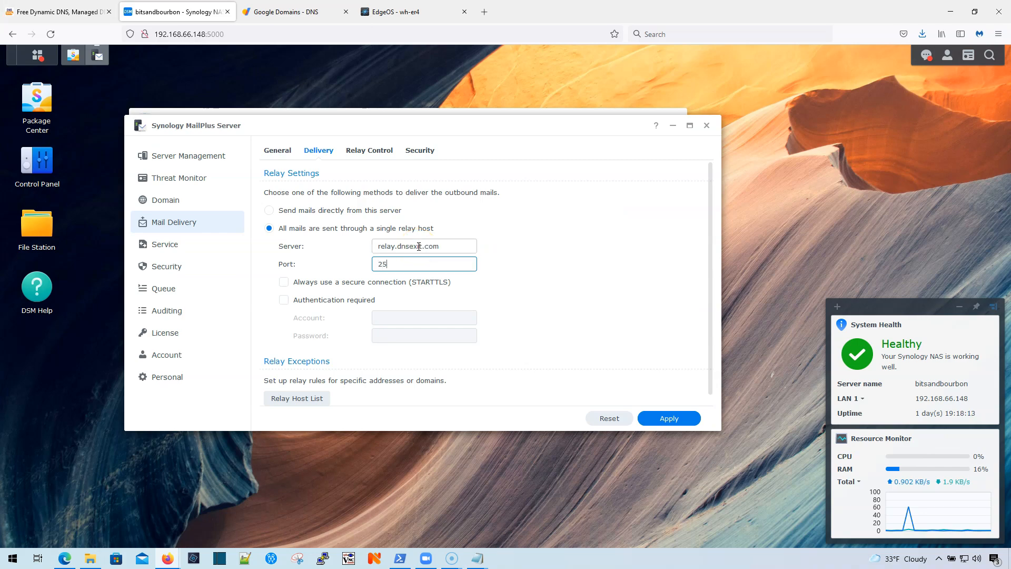
left_click(328, 305)
left_click(391, 314)
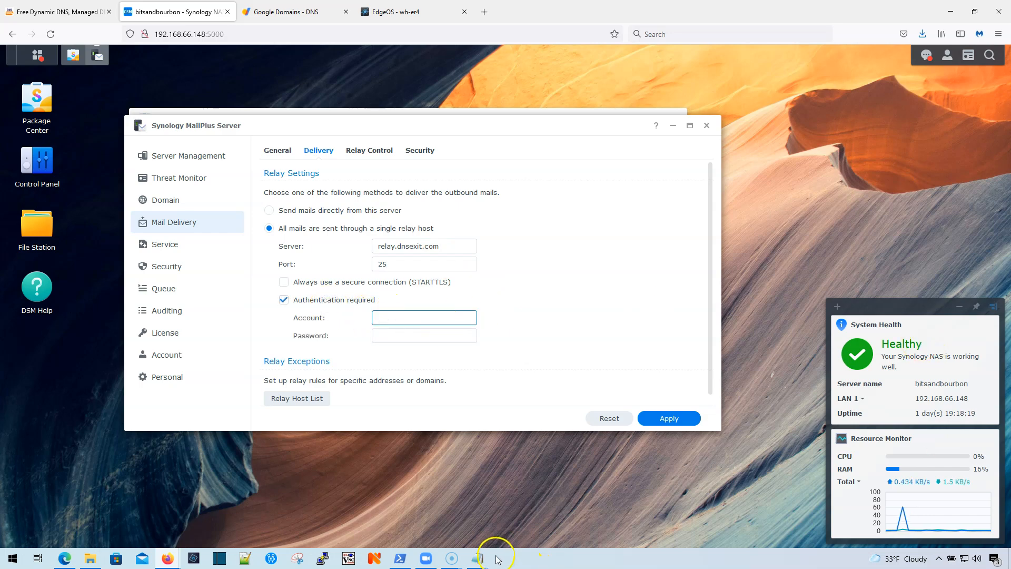
mouse_move(481, 553)
left_click(508, 535)
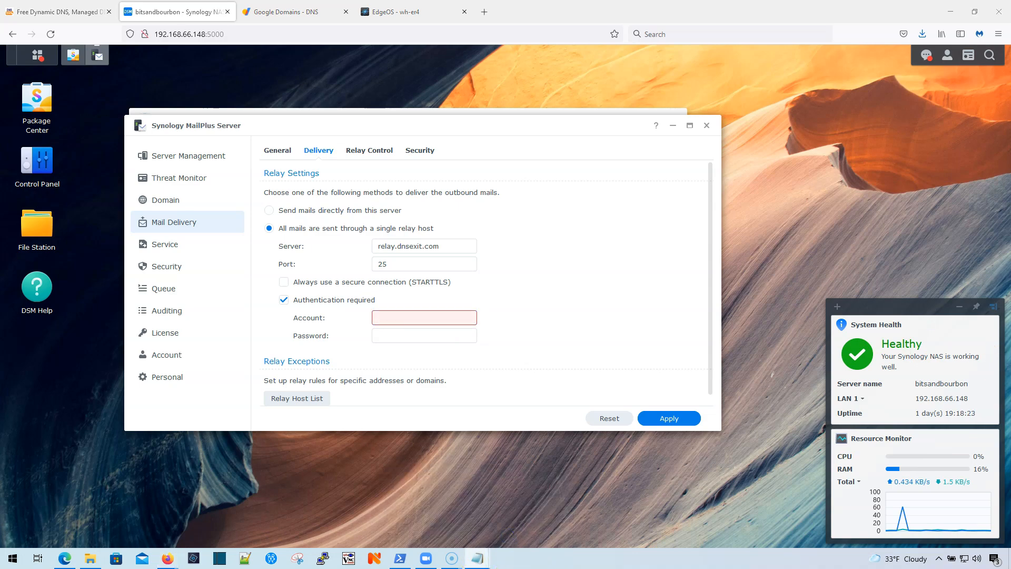
Step: Paste the relay account name and password from notes, apply, and open the user list
right_click(414, 317)
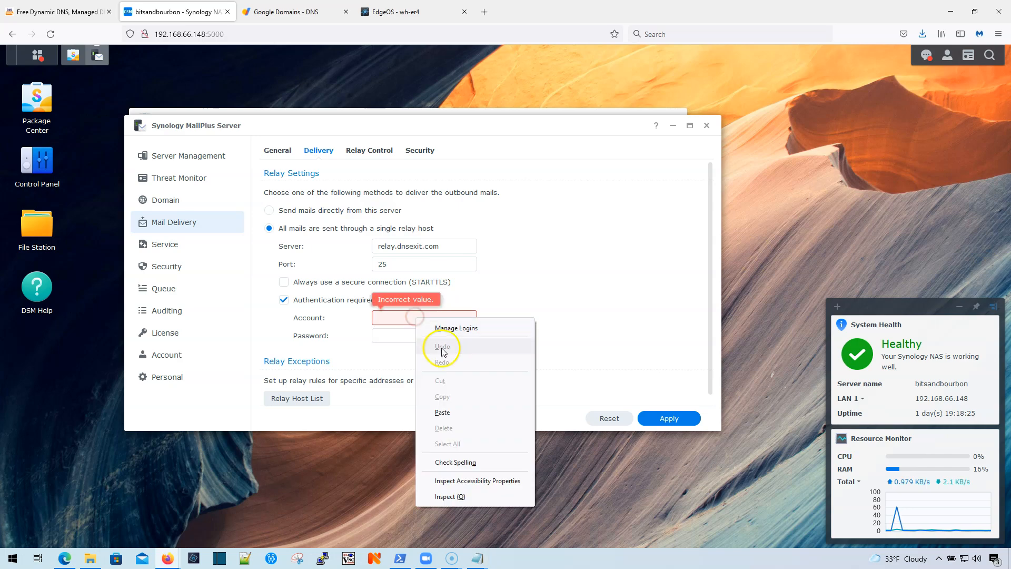
left_click(444, 413)
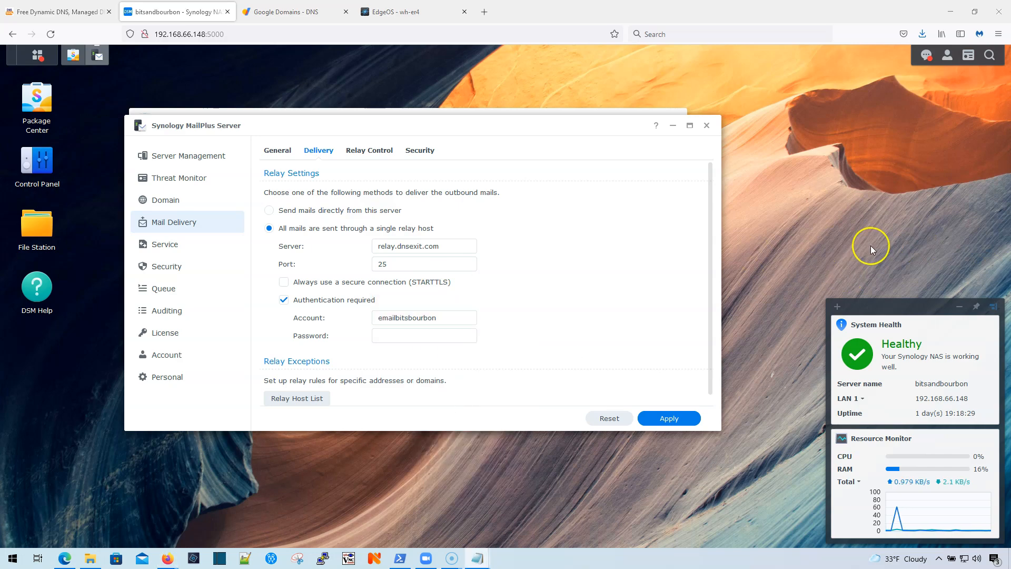
right_click(403, 339)
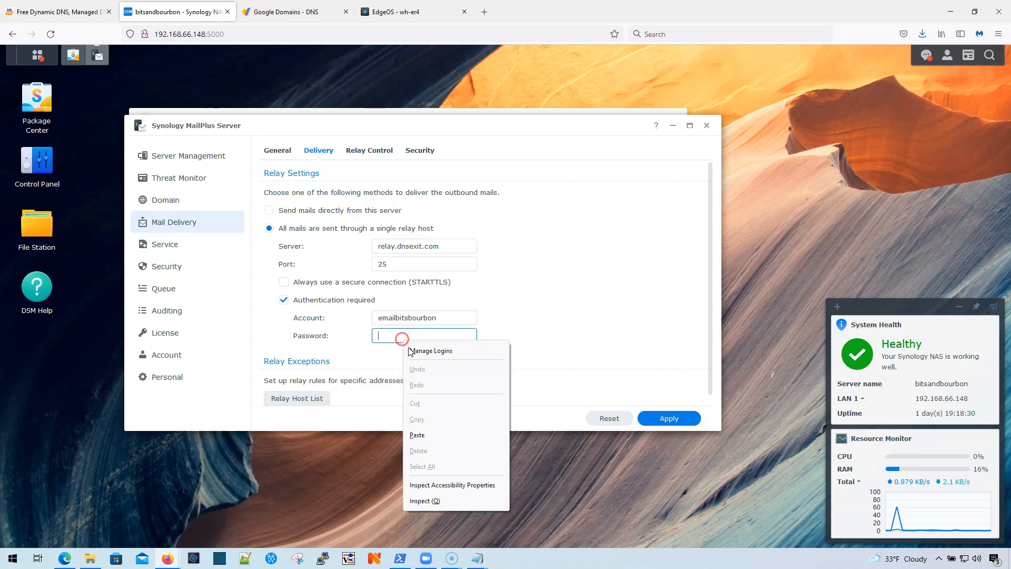
left_click(442, 435)
scroll(659, 421, "down", 1)
left_click(681, 424)
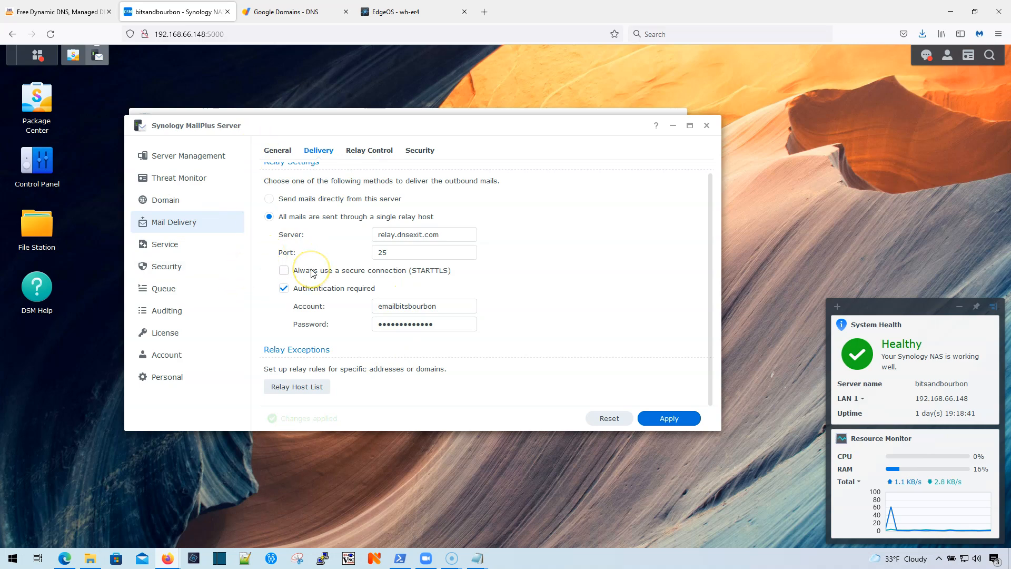
scroll(332, 304, "up", 1)
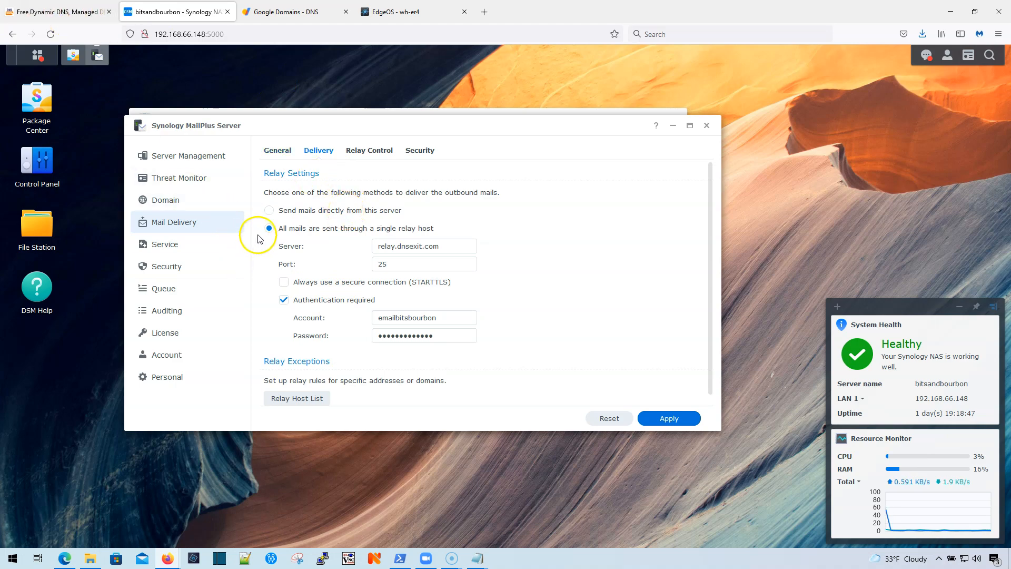
left_click(167, 359)
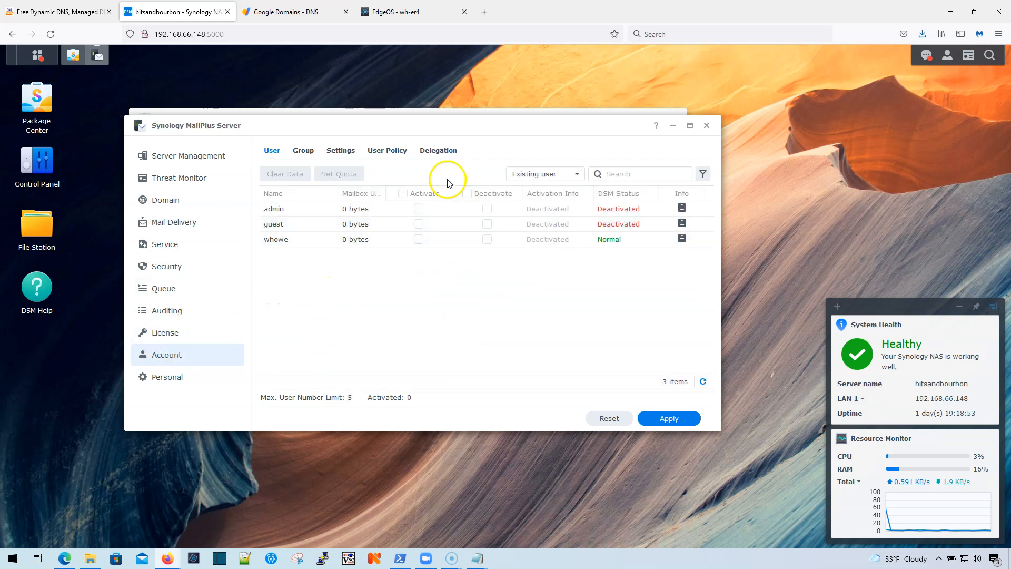
Step: Activate the regular user's mailbox and confirm the licence page shows 1 used
left_click(168, 335)
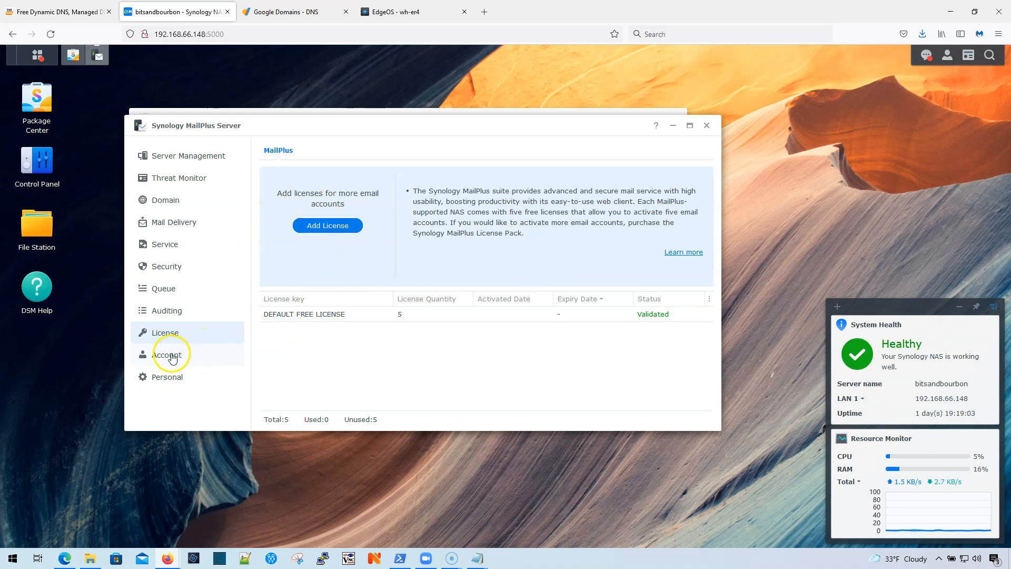
left_click(168, 355)
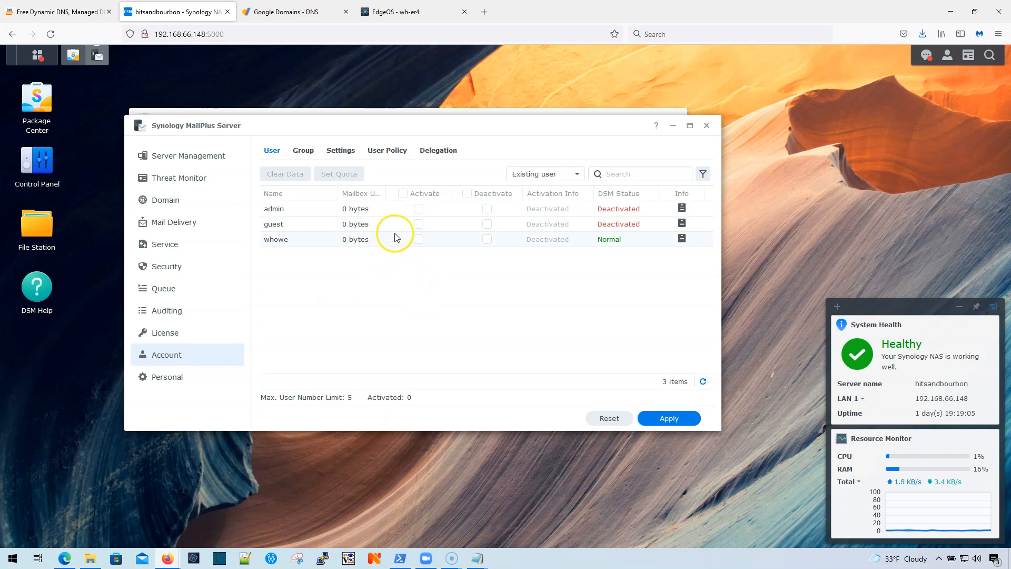
left_click(418, 240)
left_click(671, 414)
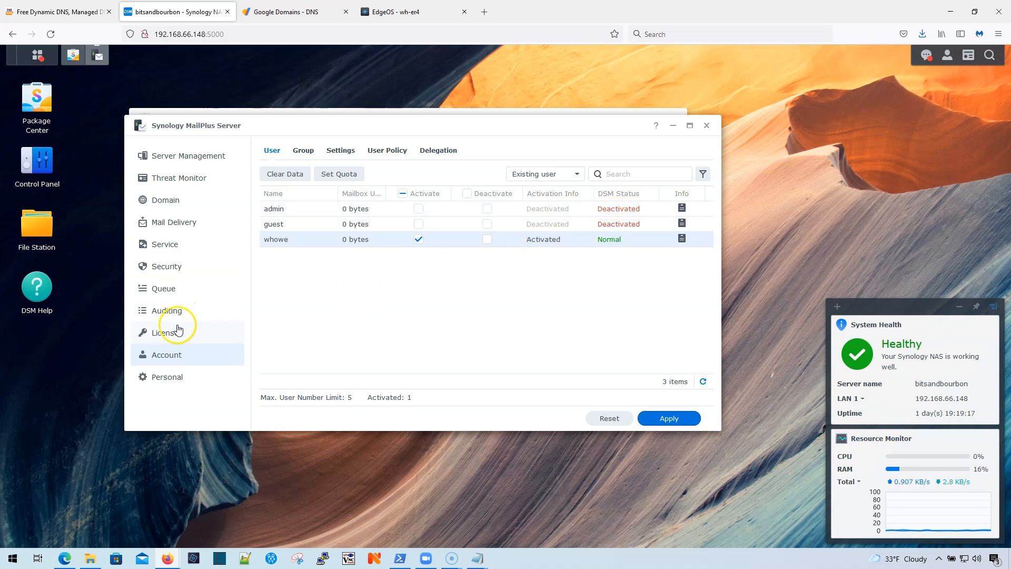
left_click(172, 334)
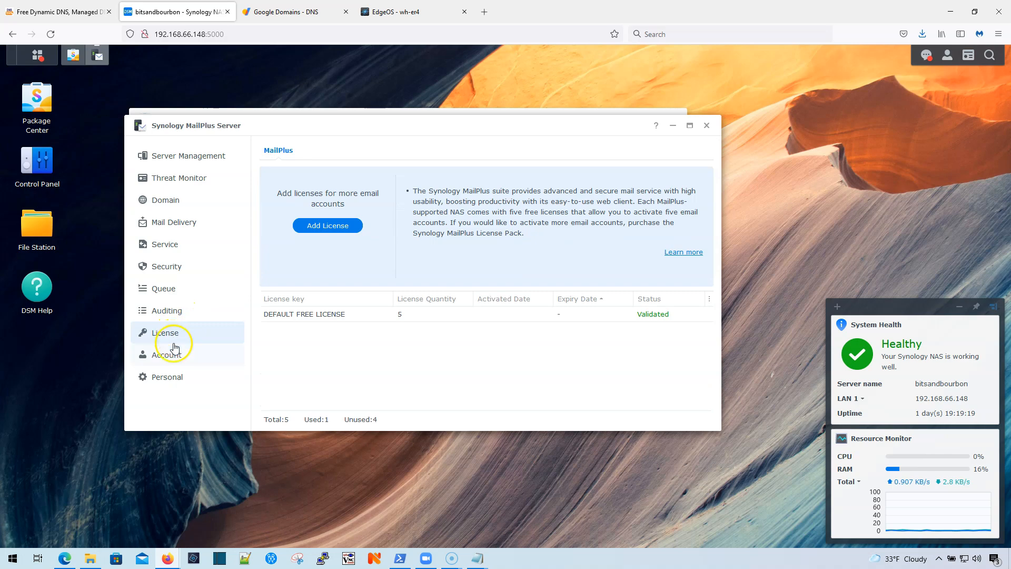
left_click(176, 356)
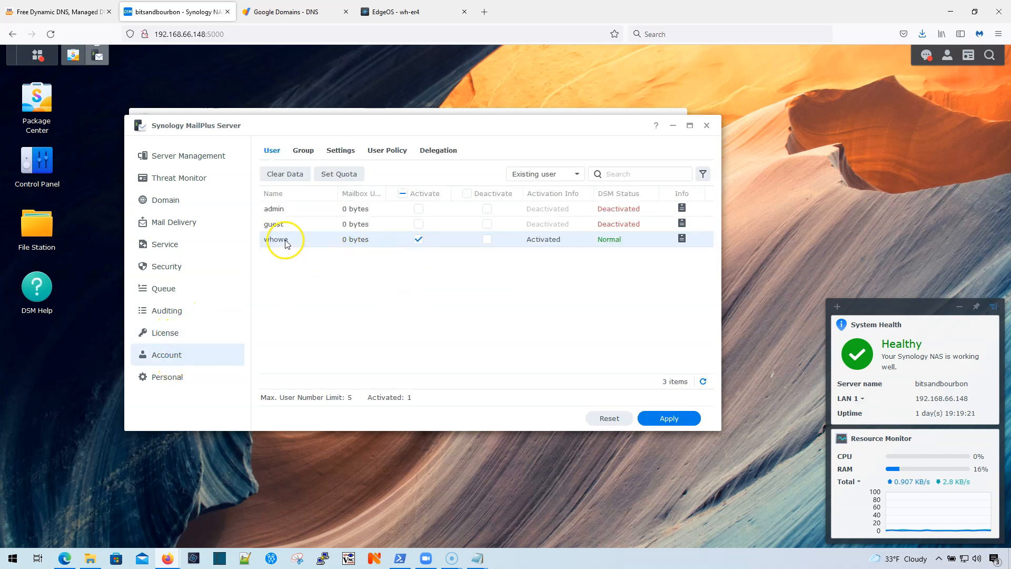
Step: Browse the Delegation, User Policy, Account Settings and Group tabs, then open Mail Delivery
left_click(440, 152)
left_click(390, 152)
left_click(340, 151)
left_click(303, 151)
left_click(269, 152)
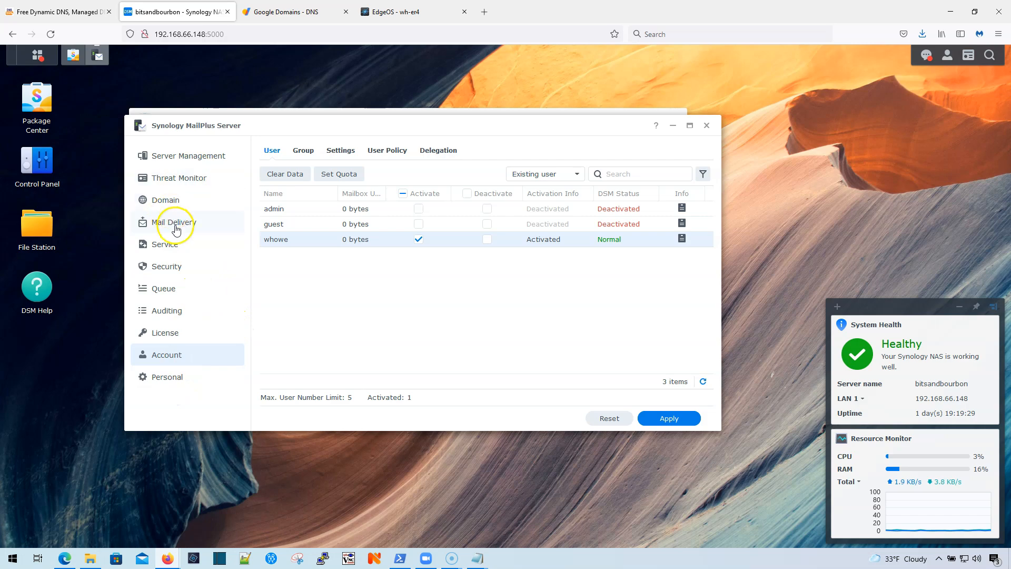
left_click(177, 225)
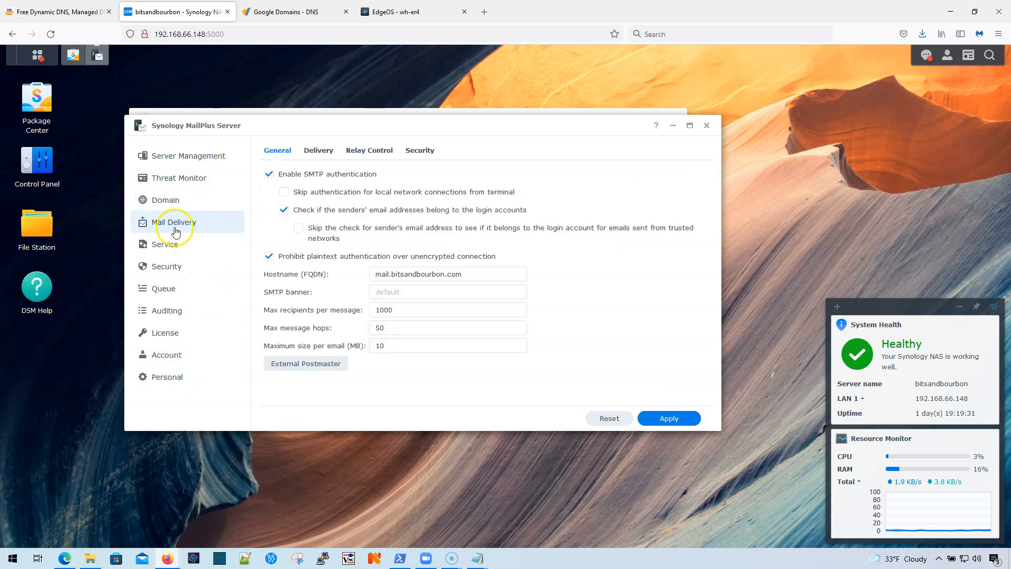
Step: Give the activated user a second email address in the bitsandbourbon.com domain
left_click(165, 201)
left_click(315, 187)
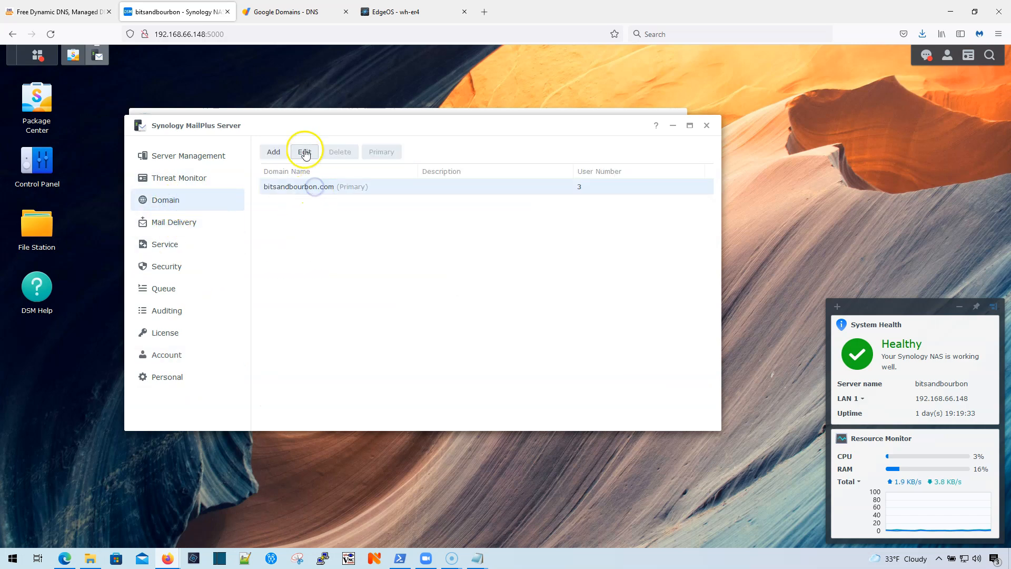
left_click(305, 153)
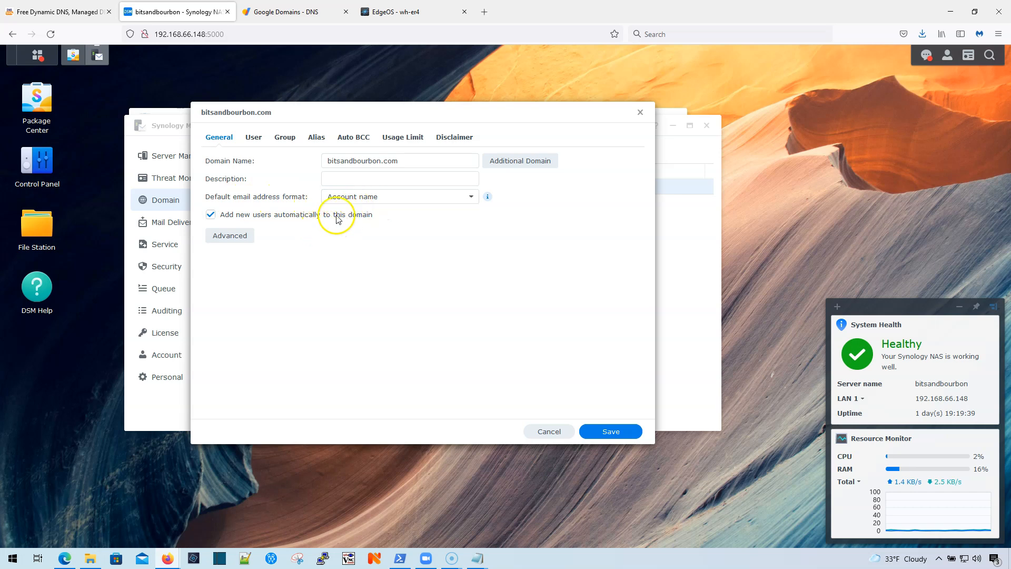
left_click(256, 137)
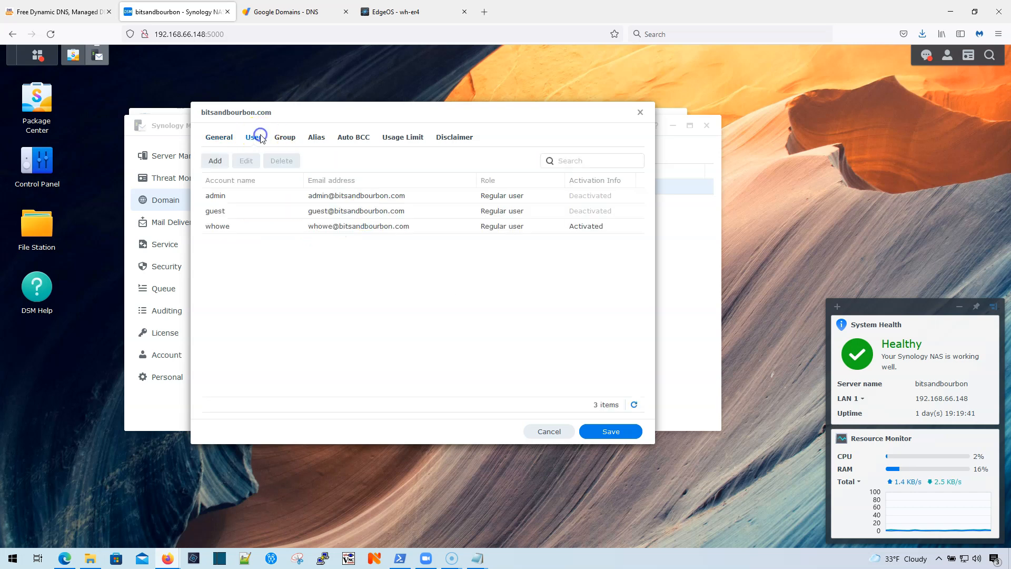
left_click(352, 230)
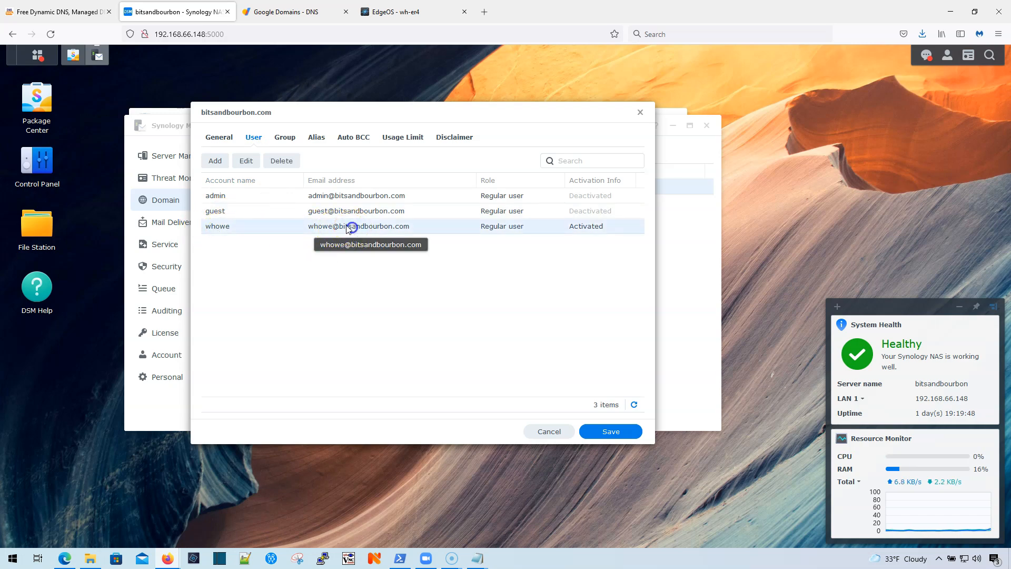
left_click(246, 160)
left_click(313, 301)
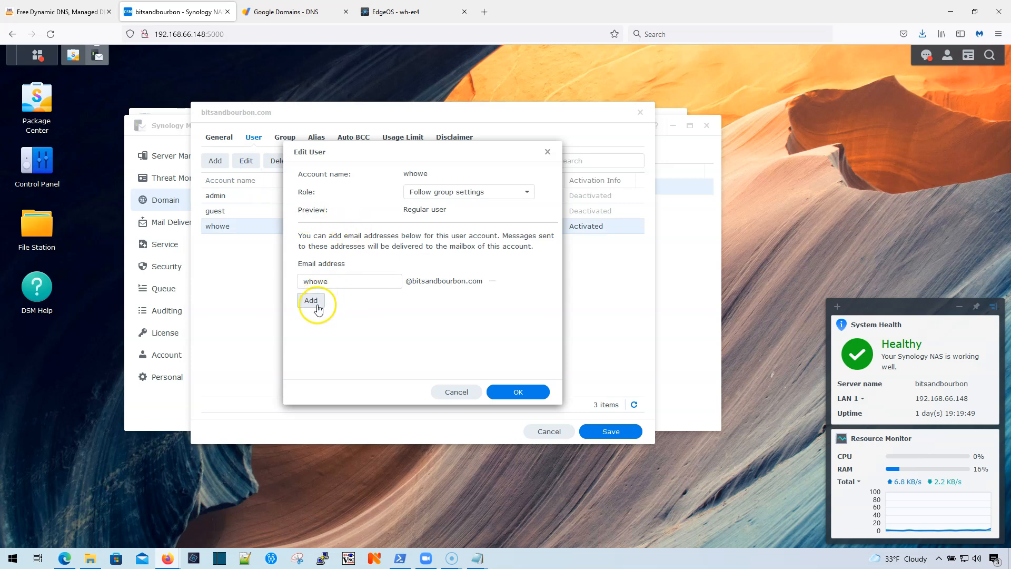
left_click(351, 304)
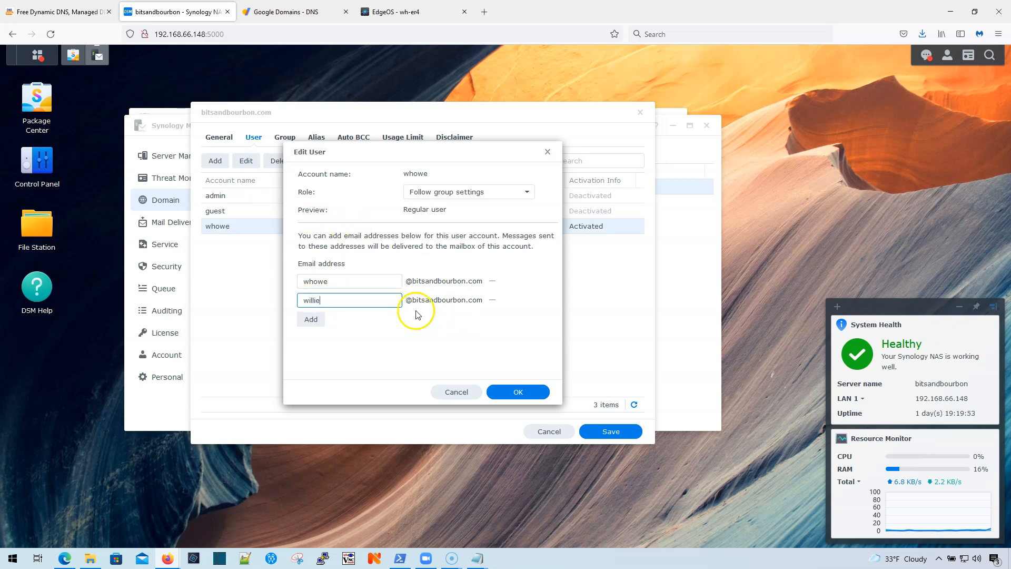
left_click(519, 392)
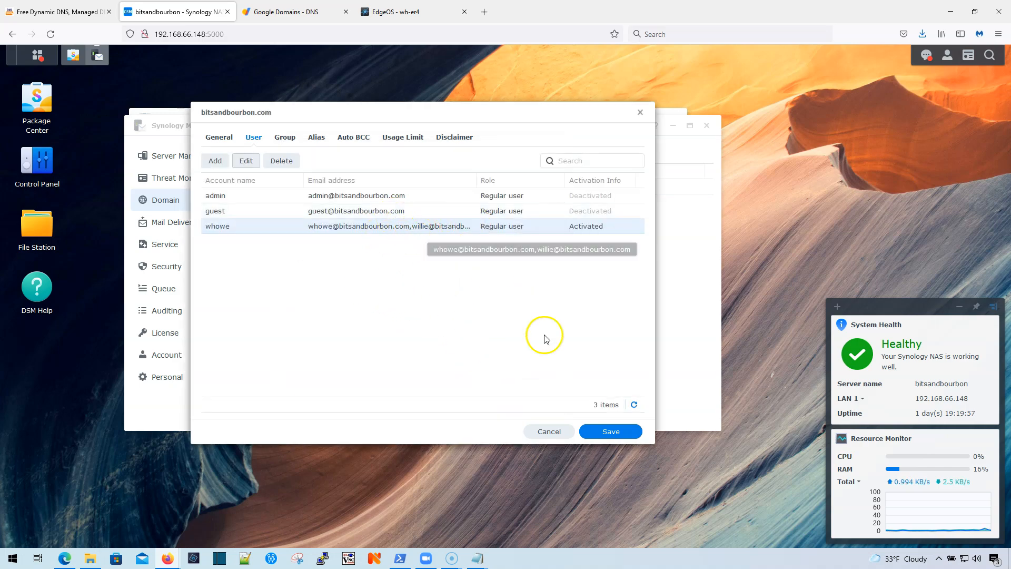
Step: Review the domain's groups, aliases, auto BCC, usage limits and disclaimers, then save
left_click(291, 139)
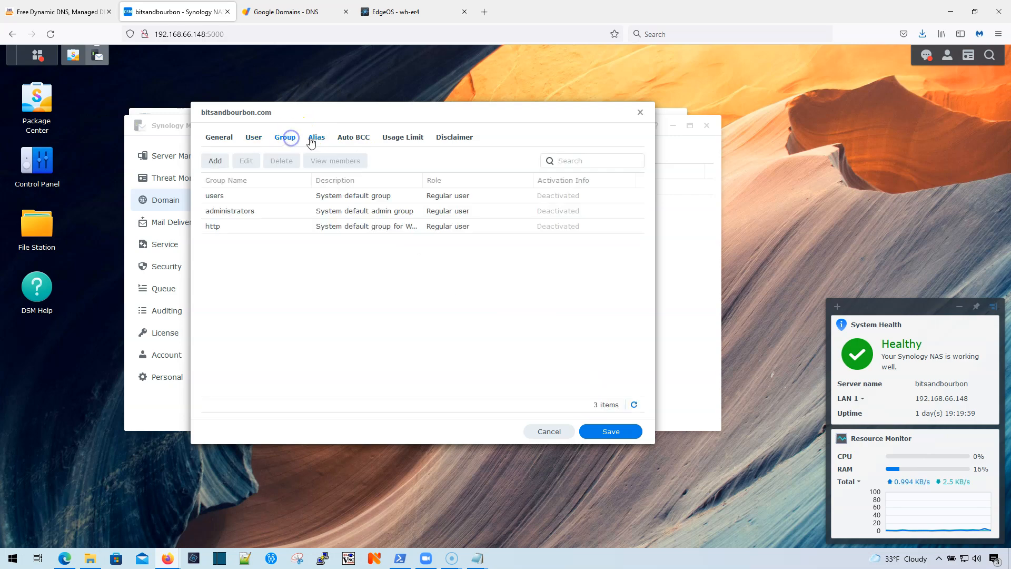
left_click(314, 140)
left_click(352, 138)
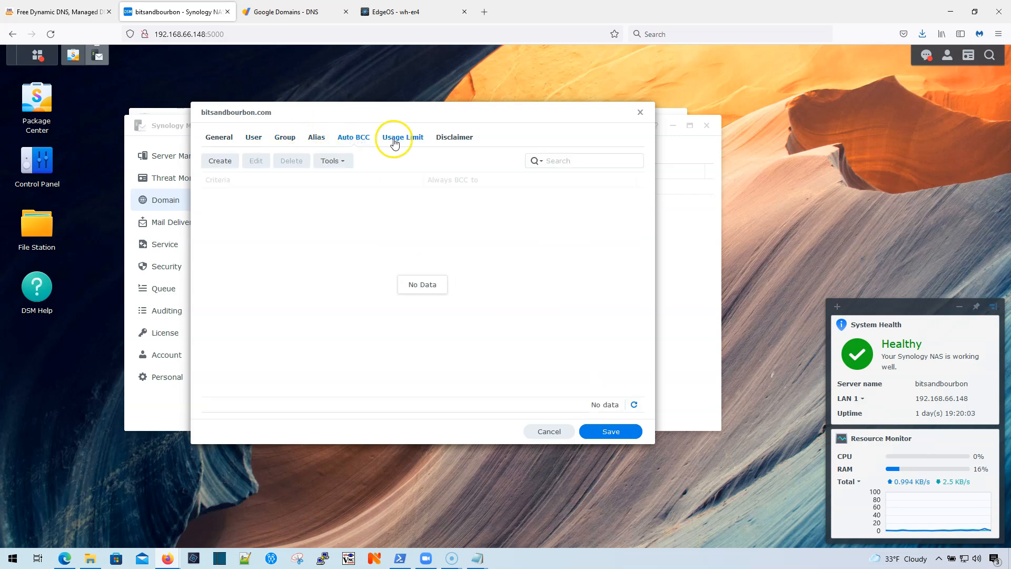
left_click(395, 141)
left_click(449, 138)
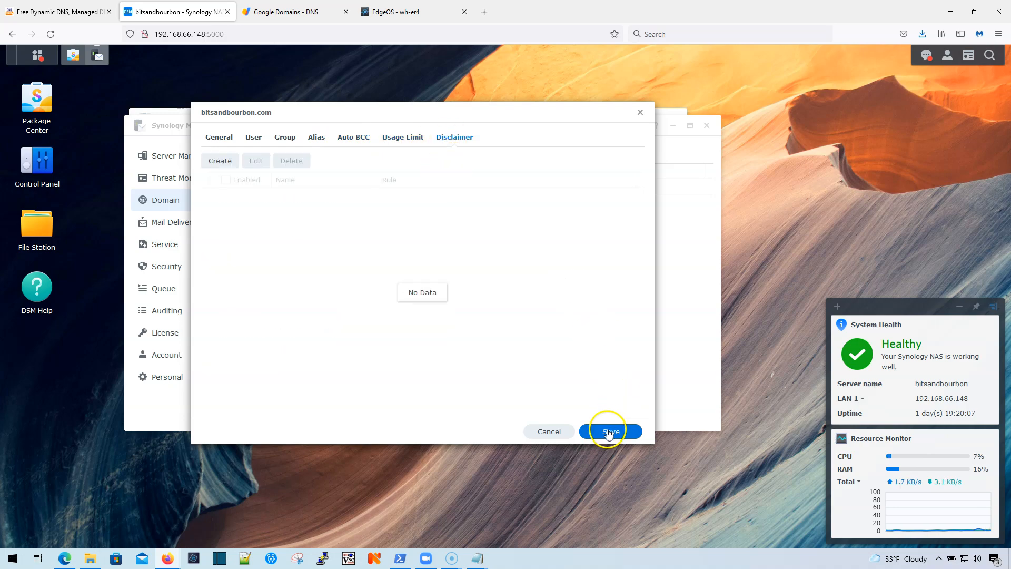
left_click(608, 432)
Step: Launch Synology MailPlus from the Main Menu
left_click_drag(332, 135, 330, 191)
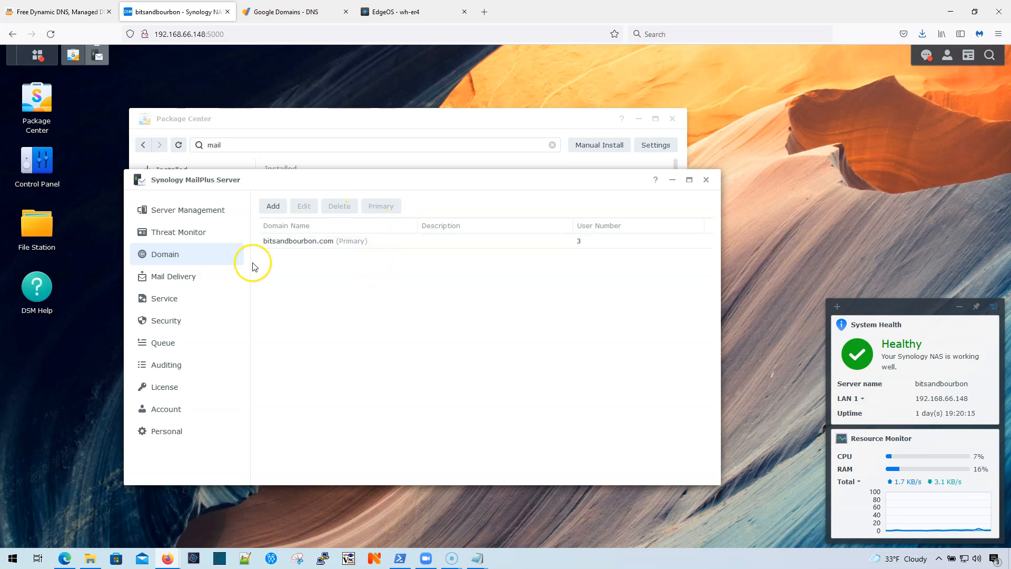
left_click(296, 118)
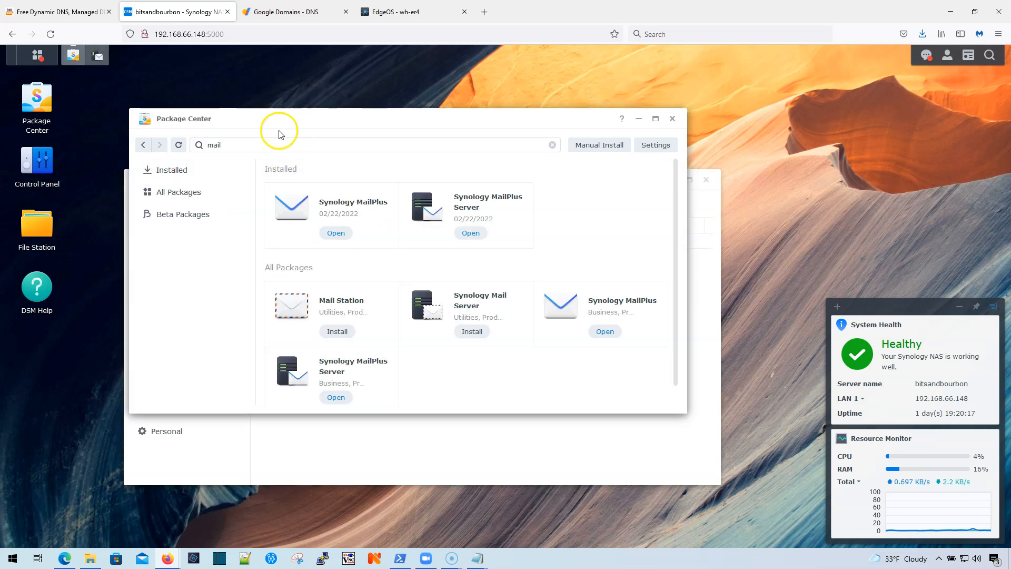
left_click(37, 55)
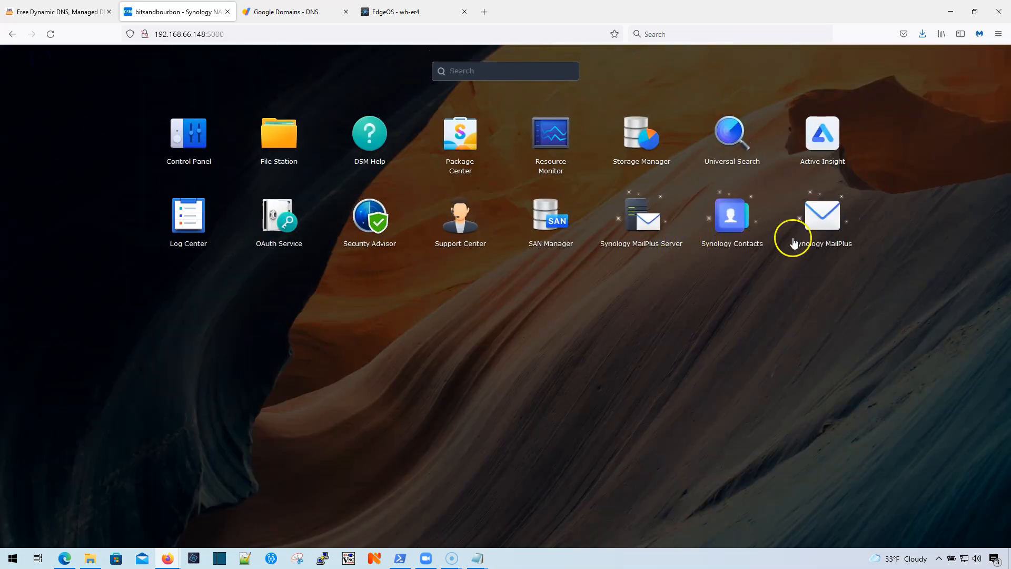
left_click(829, 228)
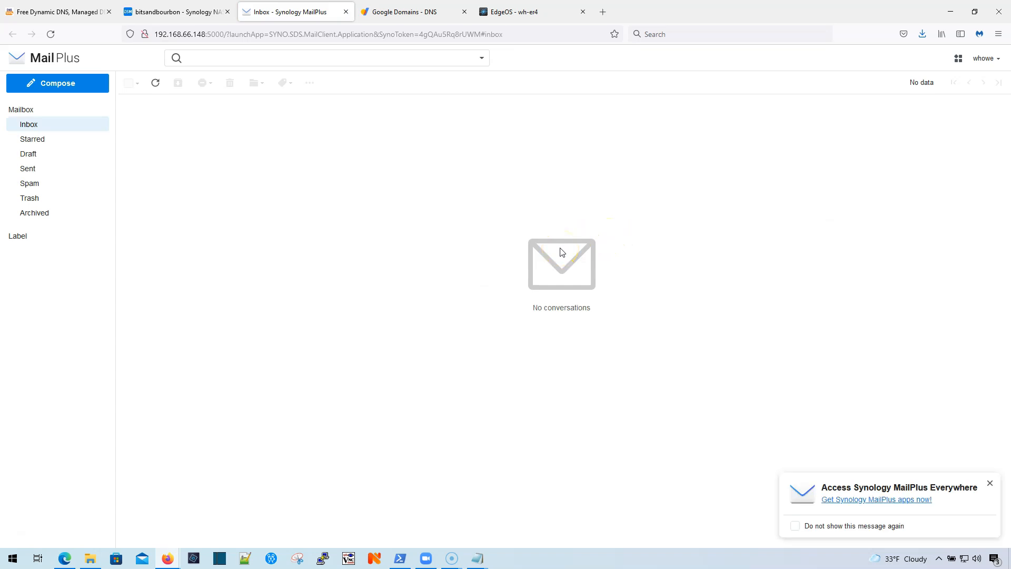
Step: Close the 'Access Synology MailPlus Everywhere' popup
left_click(991, 483)
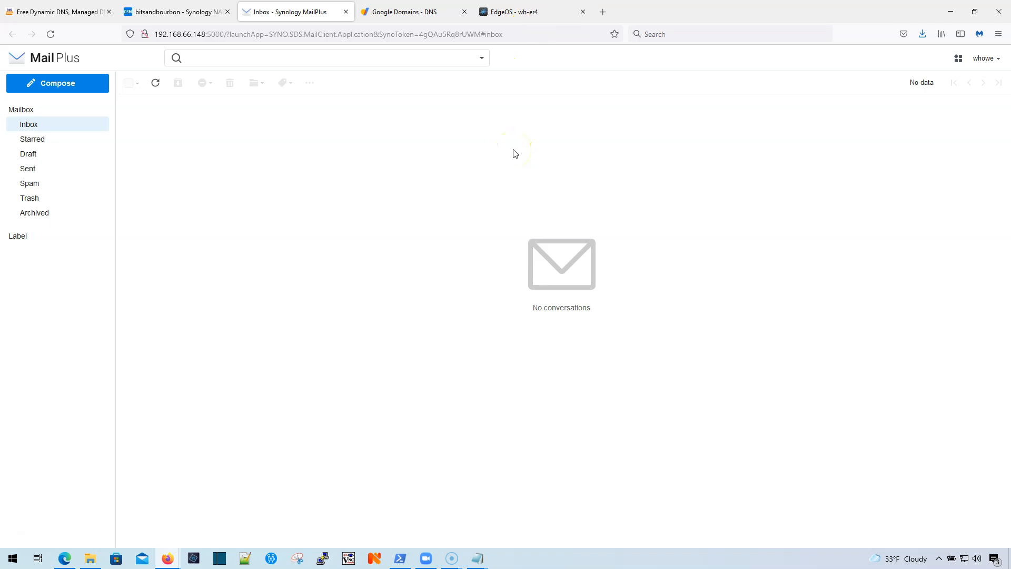
Step: Inspect EdgeOS's Syno-Email port group: ports 25, 110, 143, 465, 587, 993, 995
left_click(531, 15)
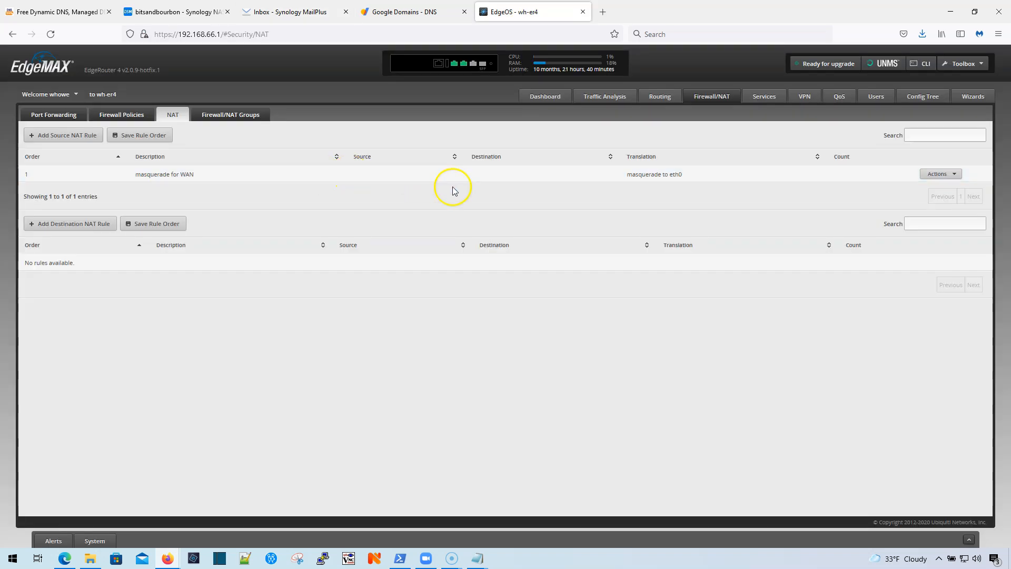
left_click(244, 111)
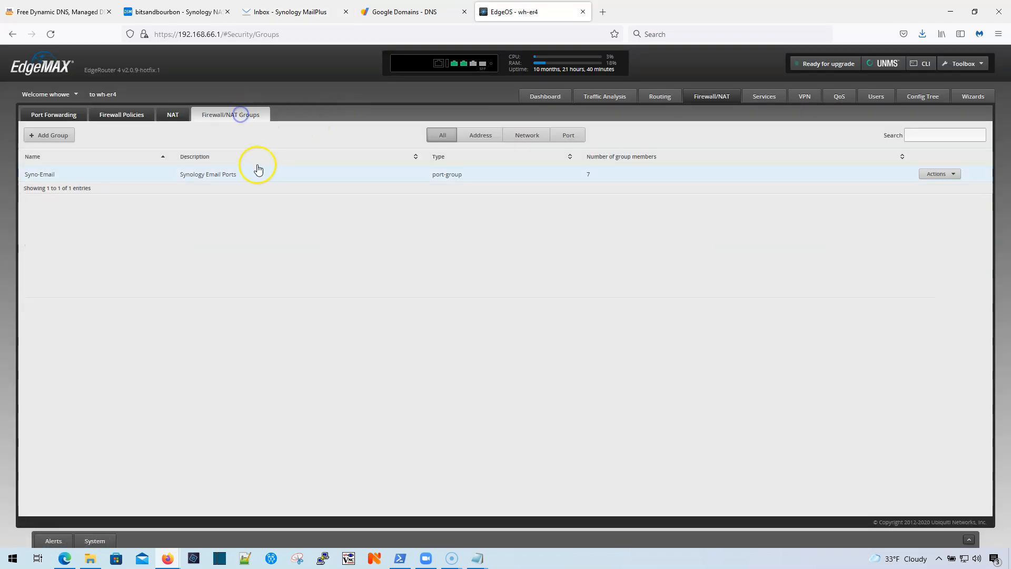
left_click(932, 174)
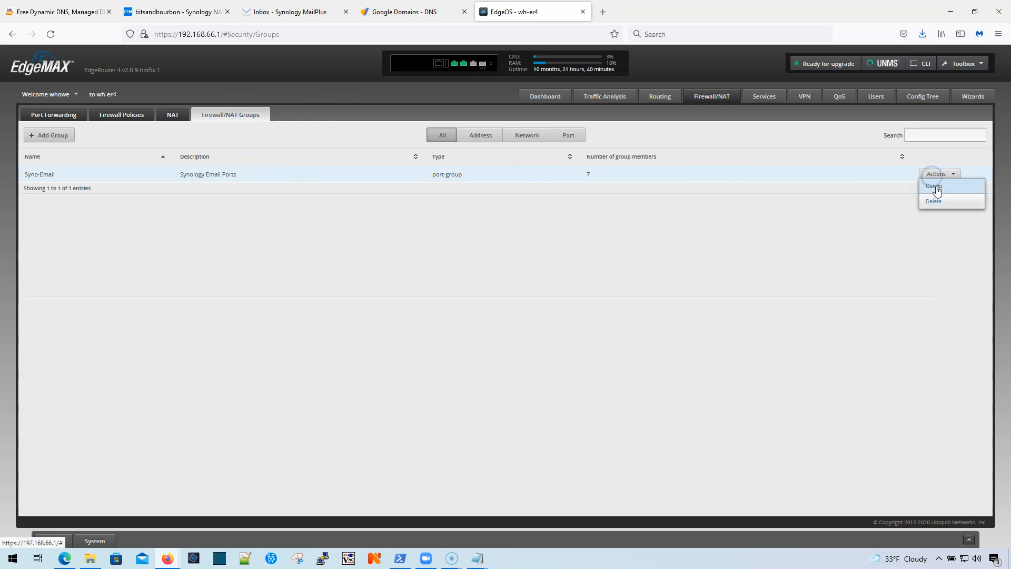
left_click(935, 187)
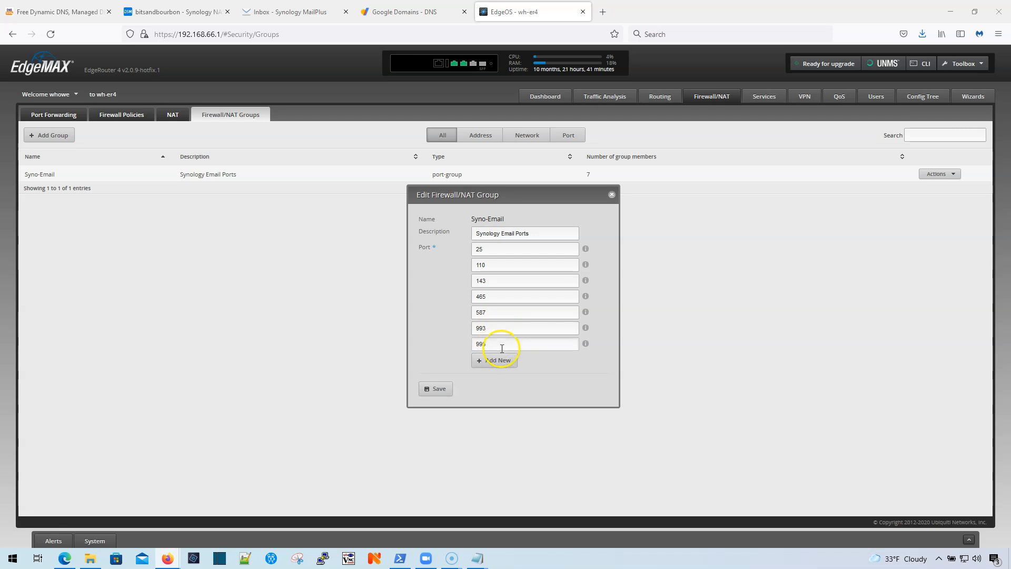
left_click(611, 195)
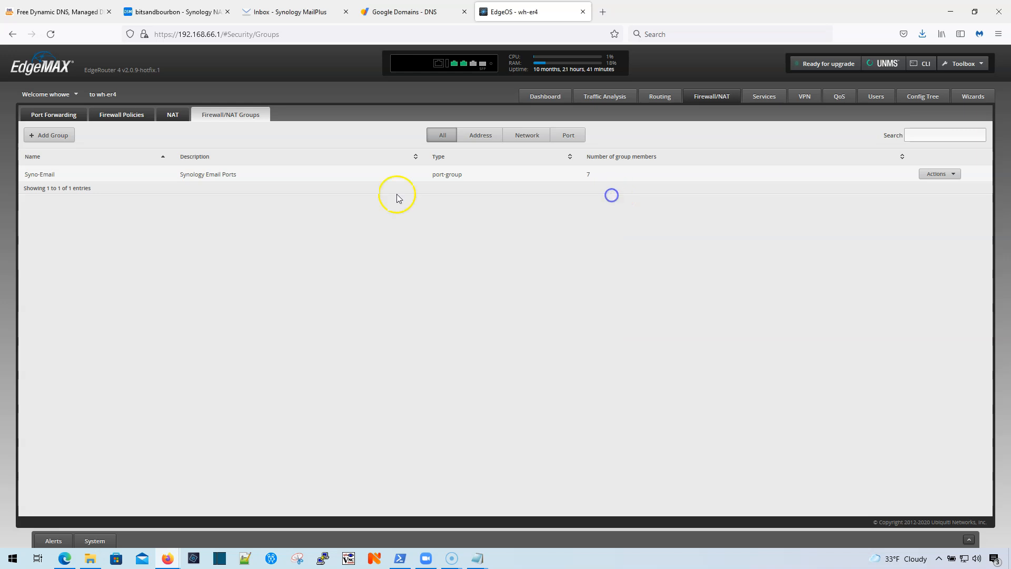
Step: Add a WAN_IN rule 'Synology Email Ports' accepting traffic to the Syno-Email port group
left_click(135, 117)
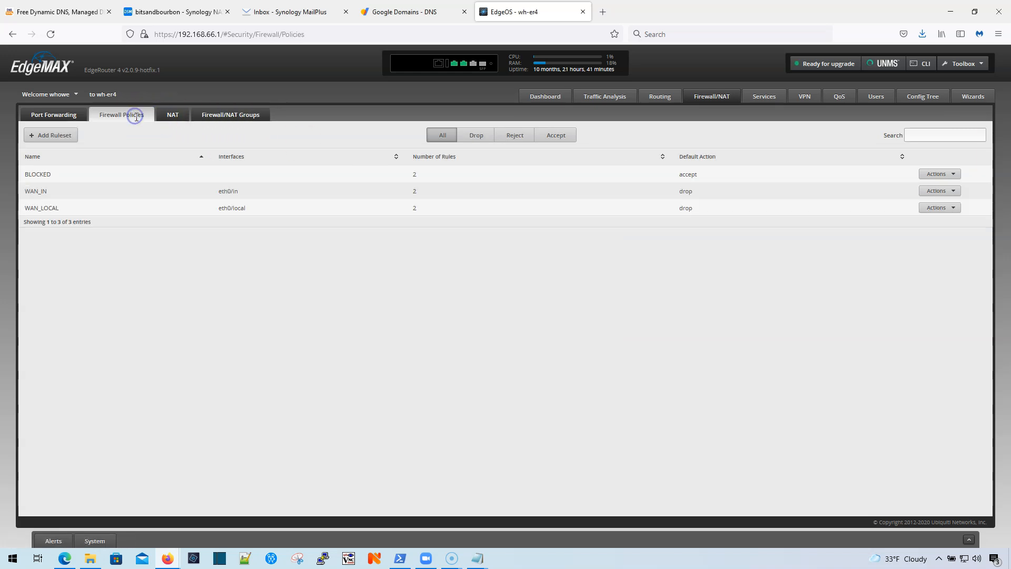
left_click(938, 190)
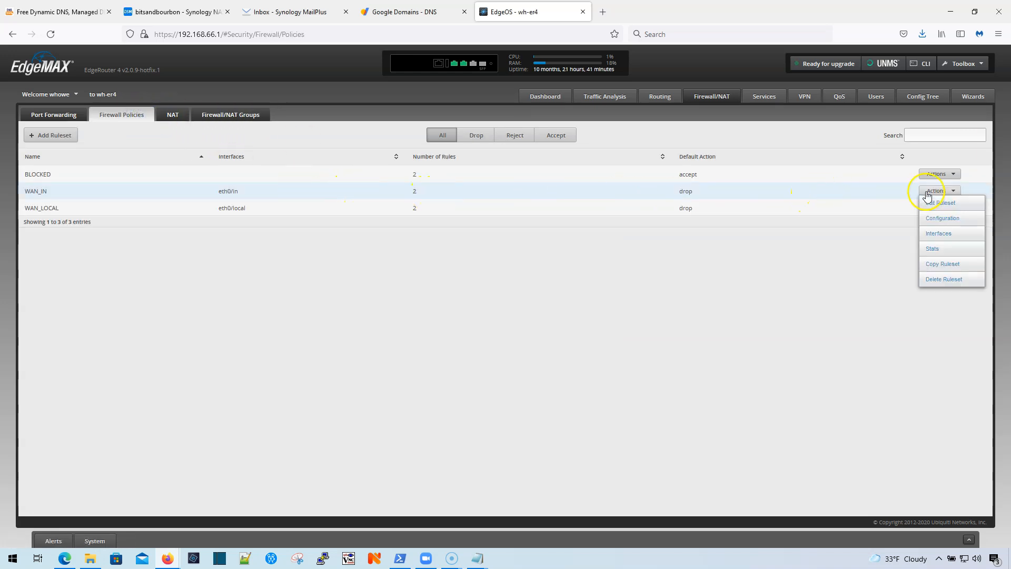
left_click(932, 201)
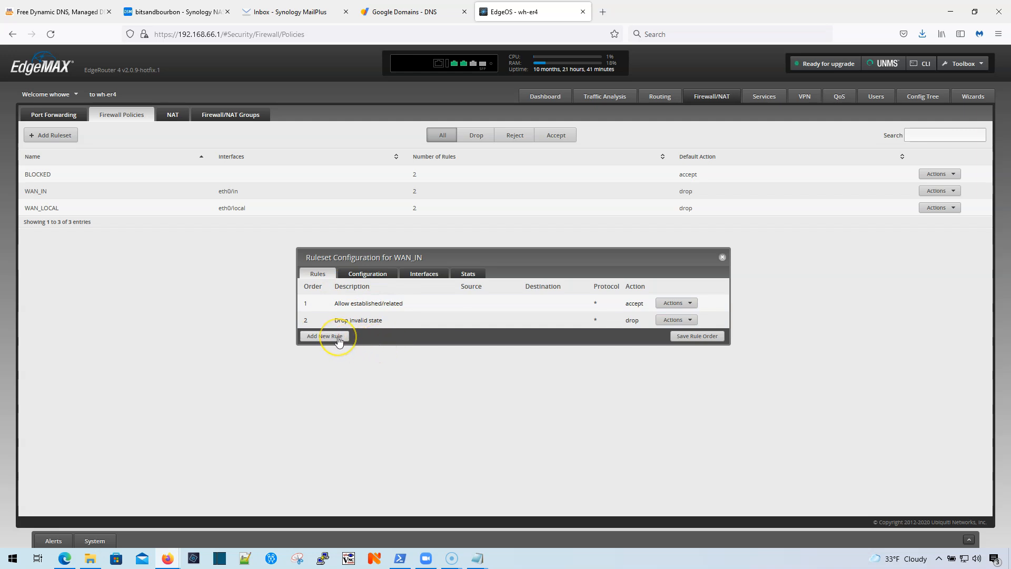
left_click(338, 338)
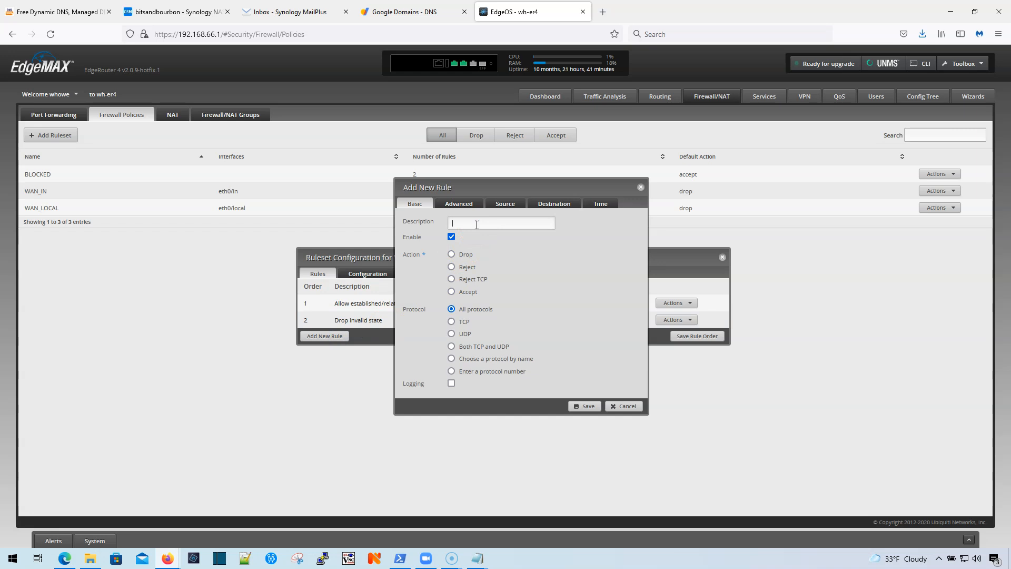
type("Synolo")
left_click(488, 235)
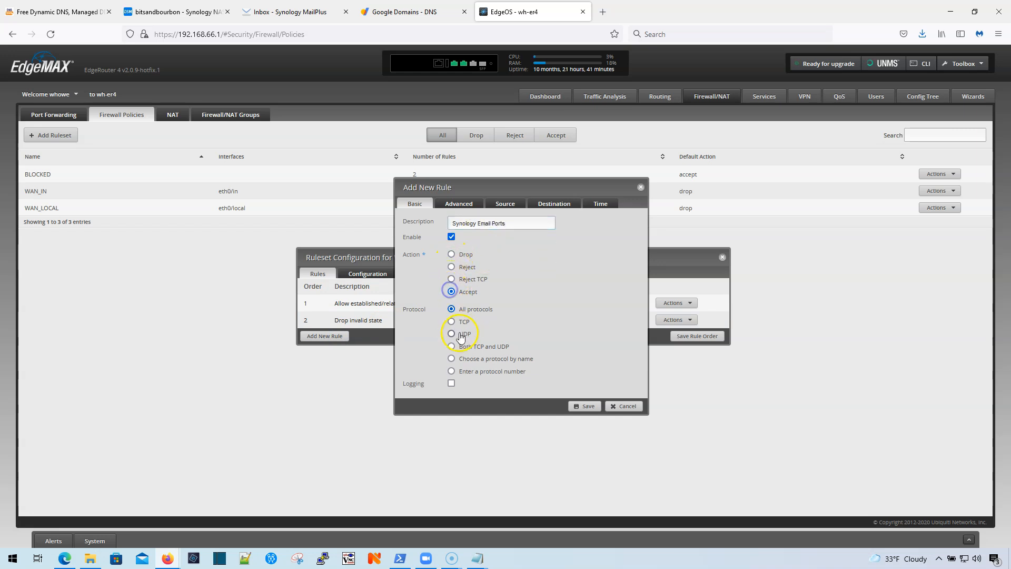
left_click(548, 203)
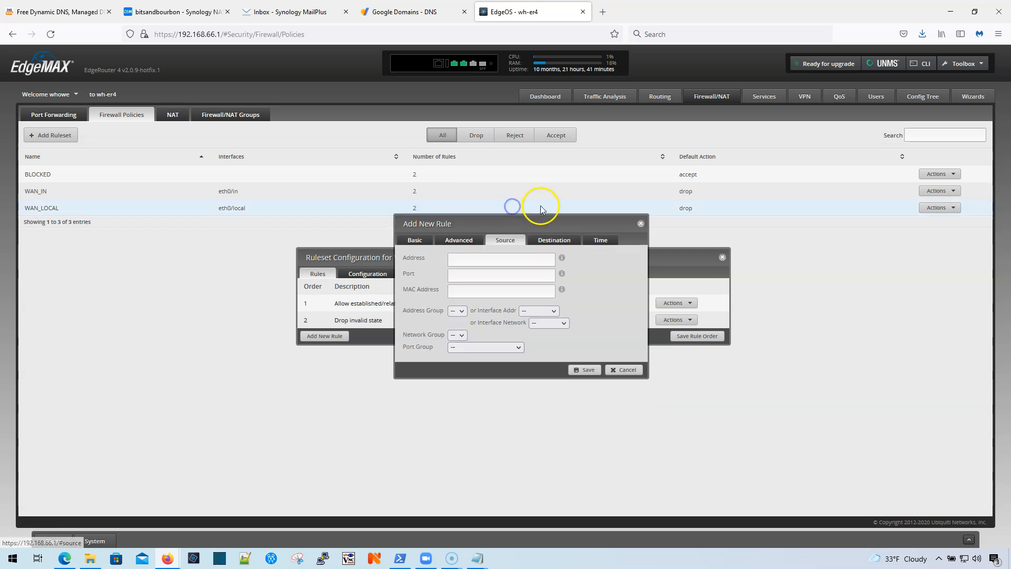
left_click(505, 339)
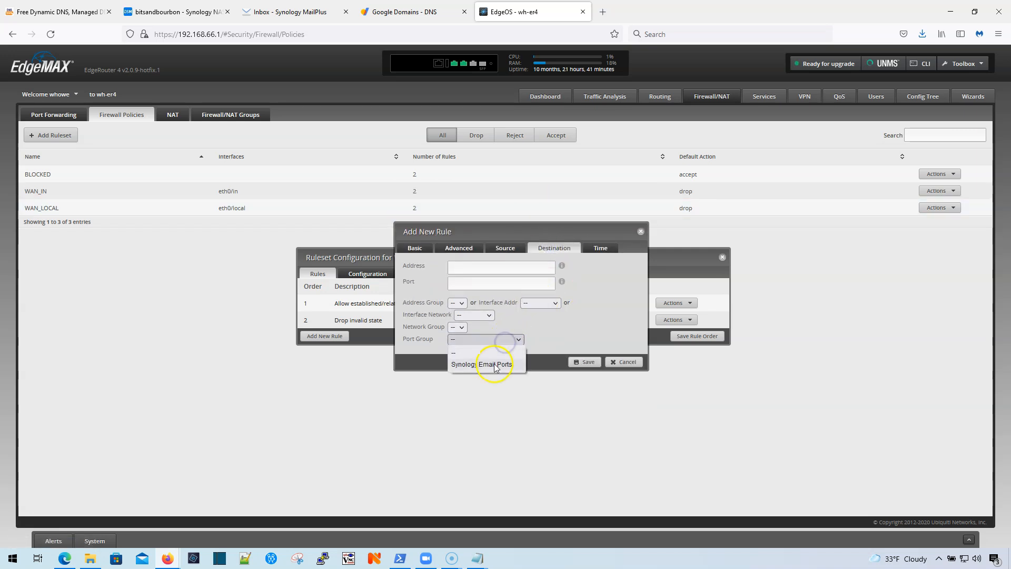
left_click(489, 361)
left_click(585, 363)
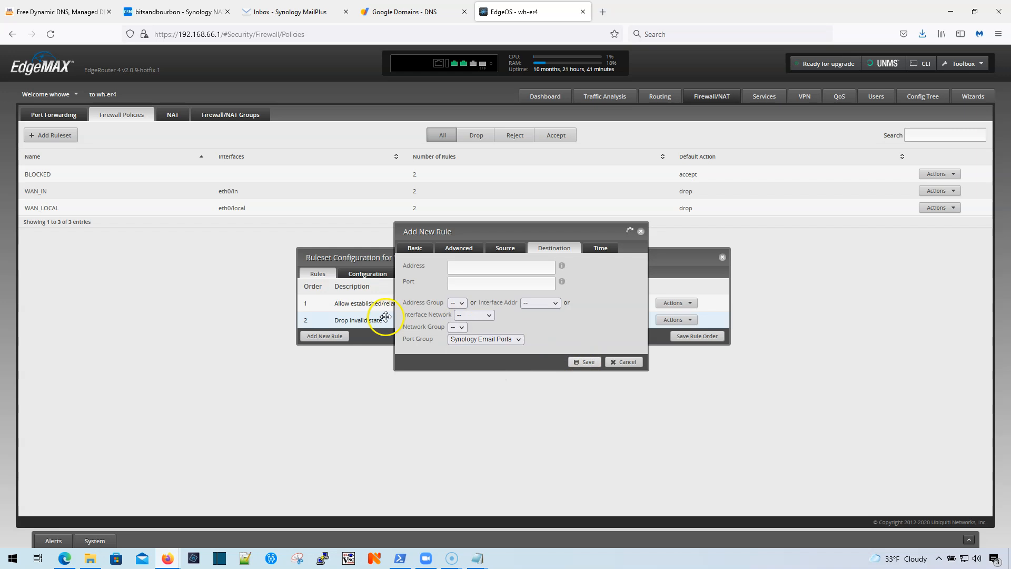
Step: Move the Synology Email Ports rule above Drop invalid state and save the new rule order
left_click_drag(349, 328, 623, 323)
left_click(698, 348)
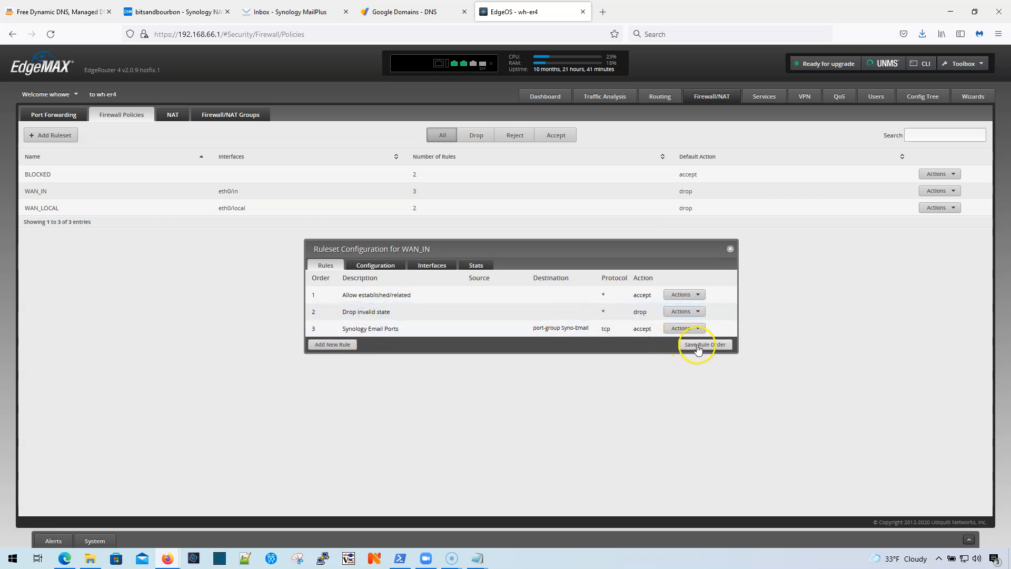
left_click_drag(350, 327, 375, 304)
left_click(688, 345)
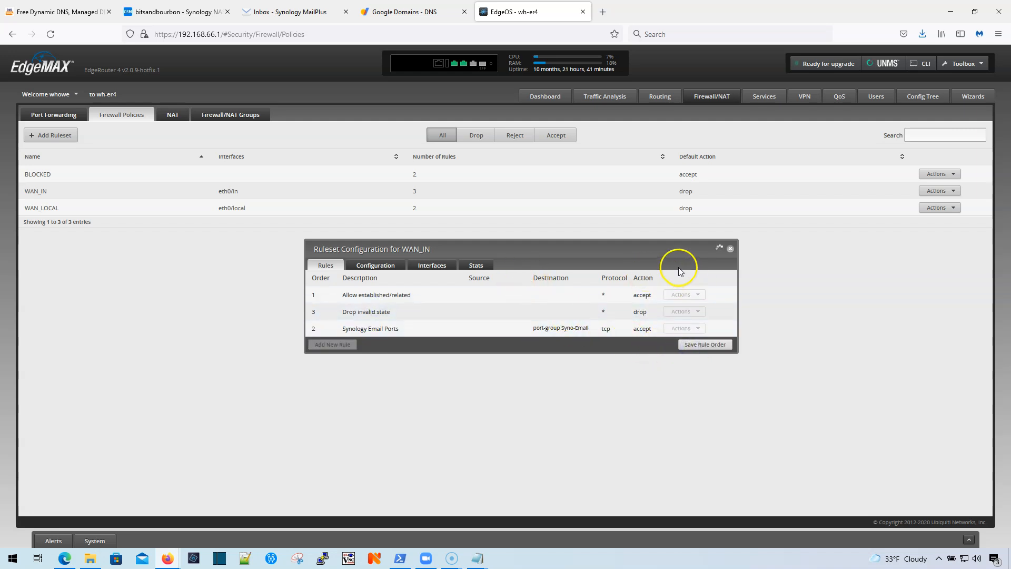
left_click(728, 249)
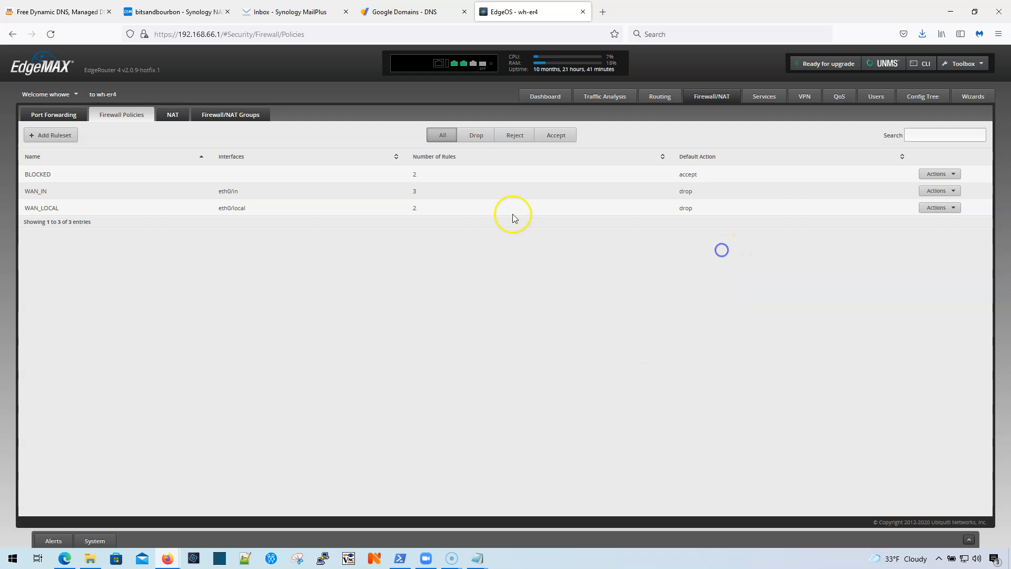
left_click(174, 110)
Step: Start a destination NAT rule described 'Synology Email Ports' on inbound interface eth0
left_click(85, 223)
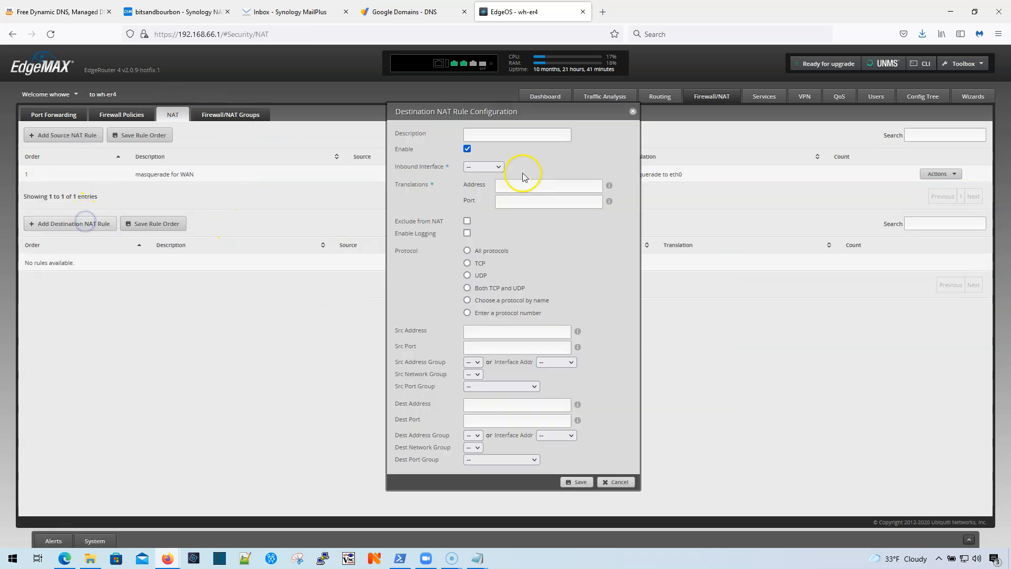
left_click(508, 136)
type("Syno")
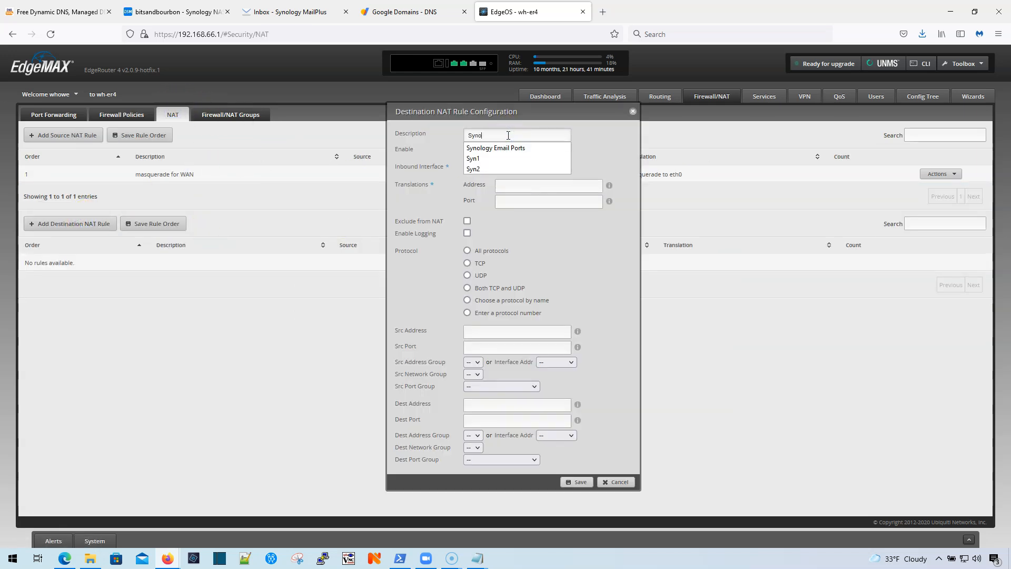
left_click(497, 148)
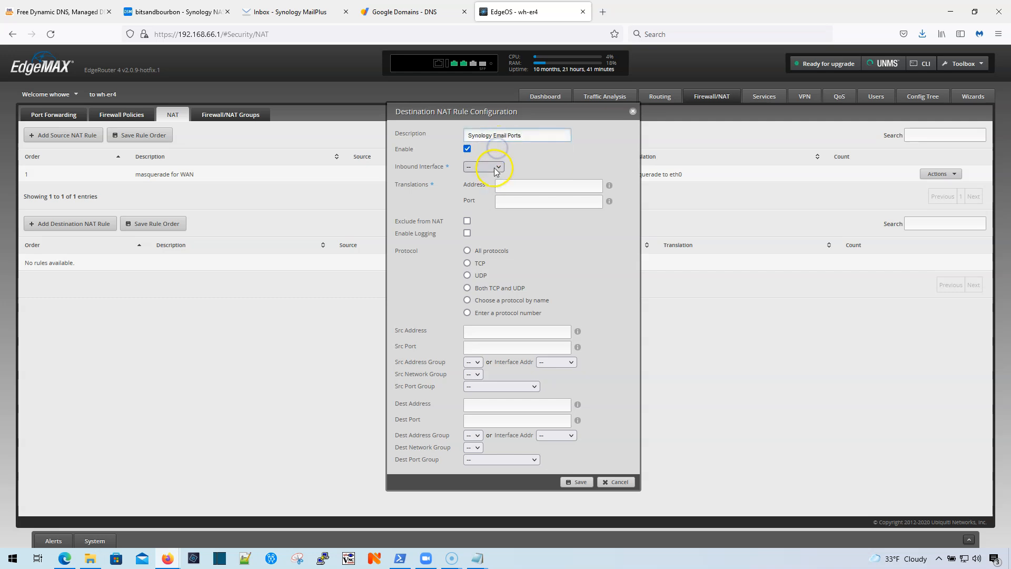
left_click(498, 167)
left_click(492, 186)
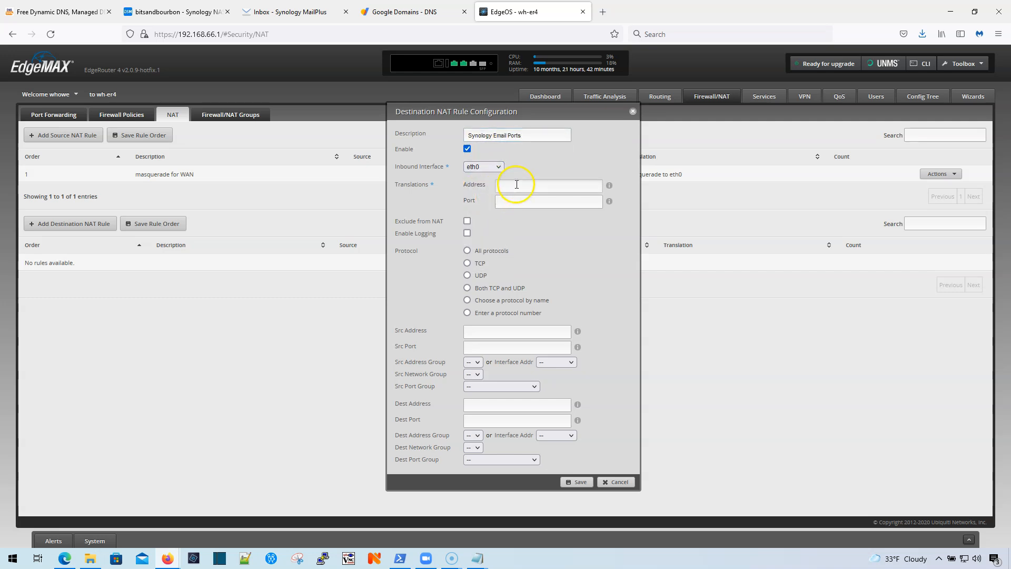
left_click(487, 188)
Step: Set the rule's translation address to the NAS IP 192.168.66.148
left_click(200, 13)
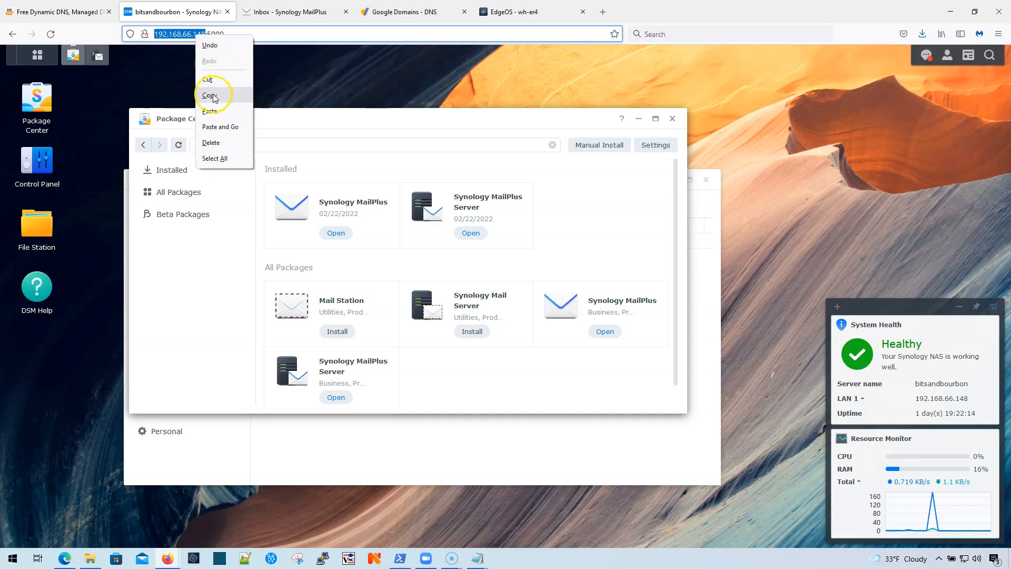
left_click(220, 96)
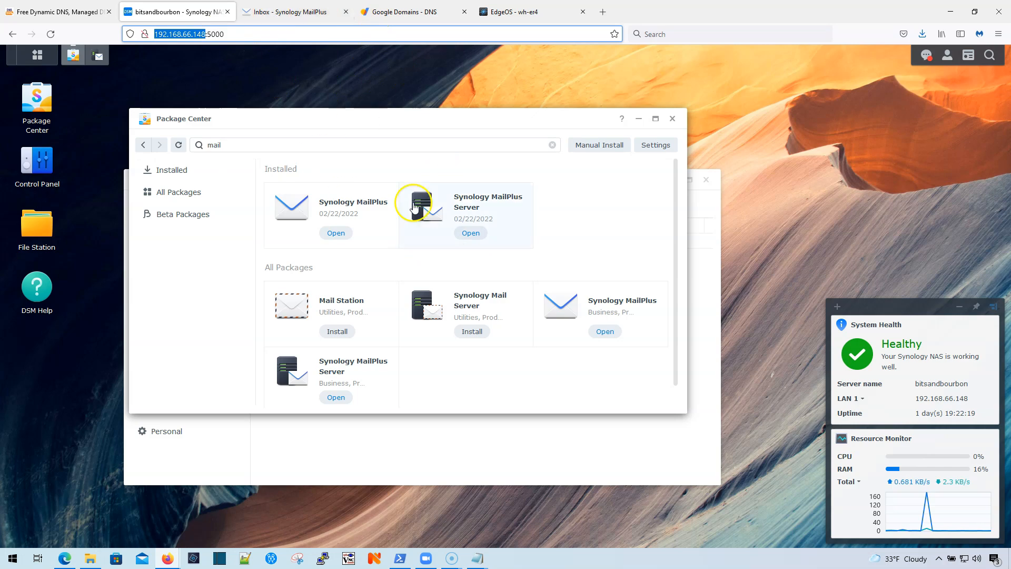
left_click(535, 13)
right_click(524, 184)
left_click(556, 257)
left_click(541, 199)
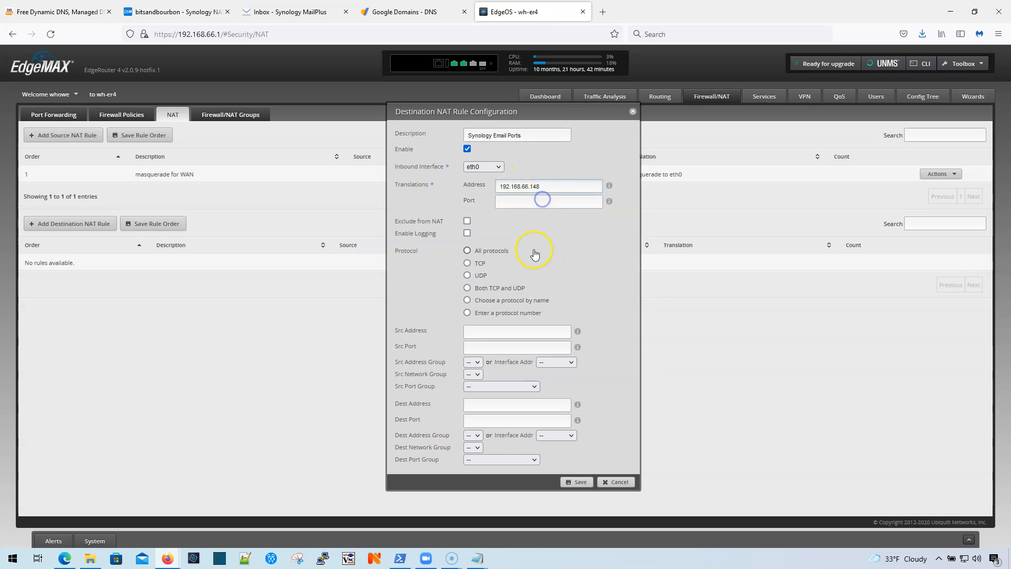
Step: Limit the NAT rule to TCP on the Syno-Email port group and save it
left_click(467, 263)
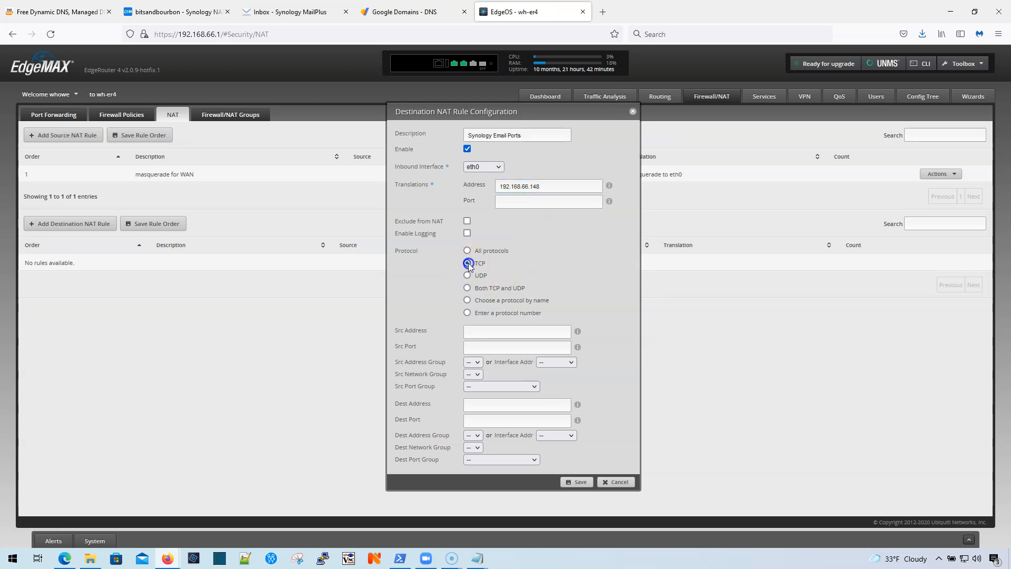
left_click(499, 462)
left_click(497, 485)
left_click(581, 482)
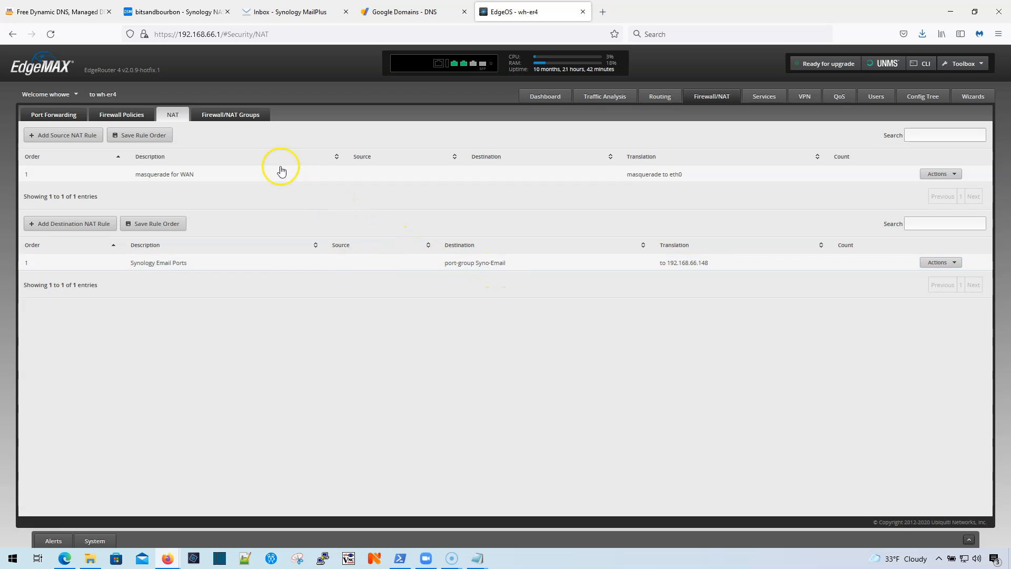
left_click(301, 11)
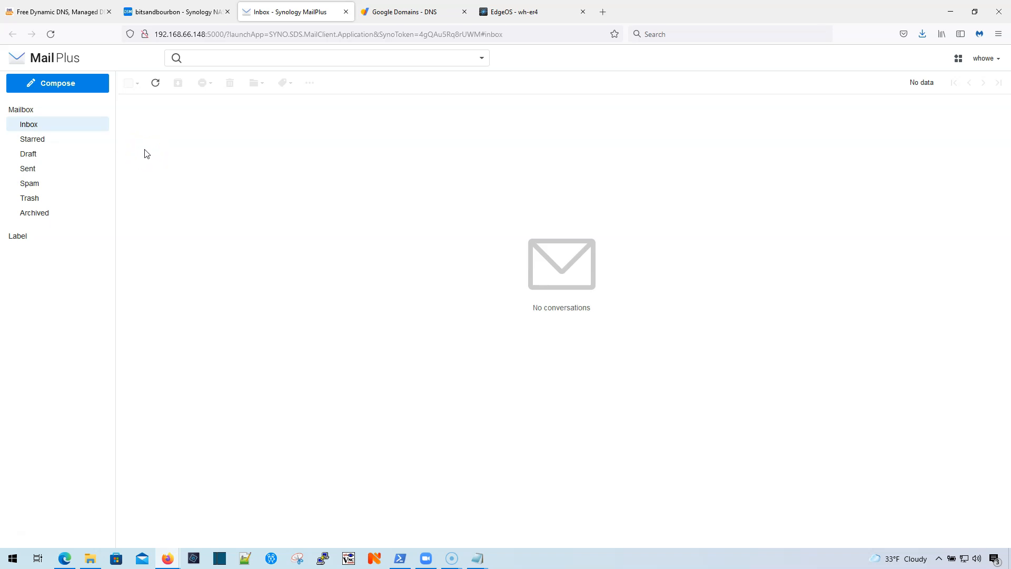
Step: Send 'Email Server' from the other bitsandbourbon.com address to an outside recipient, asking 'Is your email server working'
left_click(70, 88)
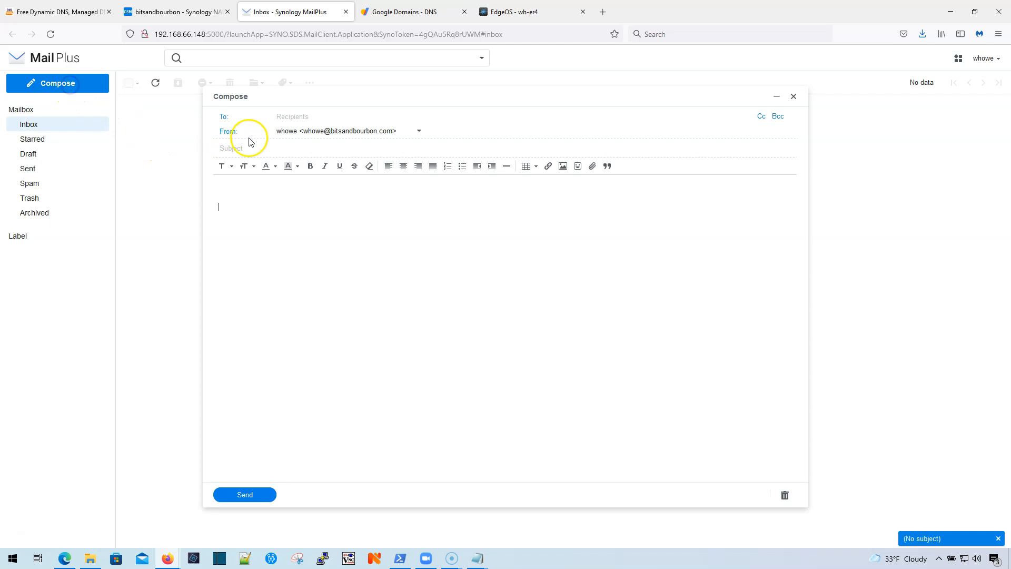
left_click(345, 130)
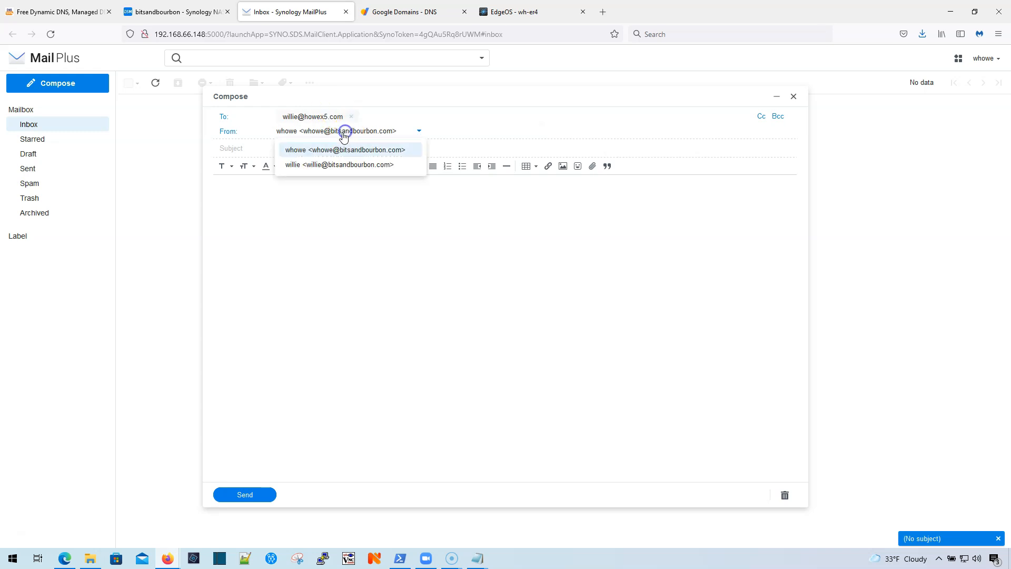
left_click(318, 164)
left_click(278, 151)
type("Em")
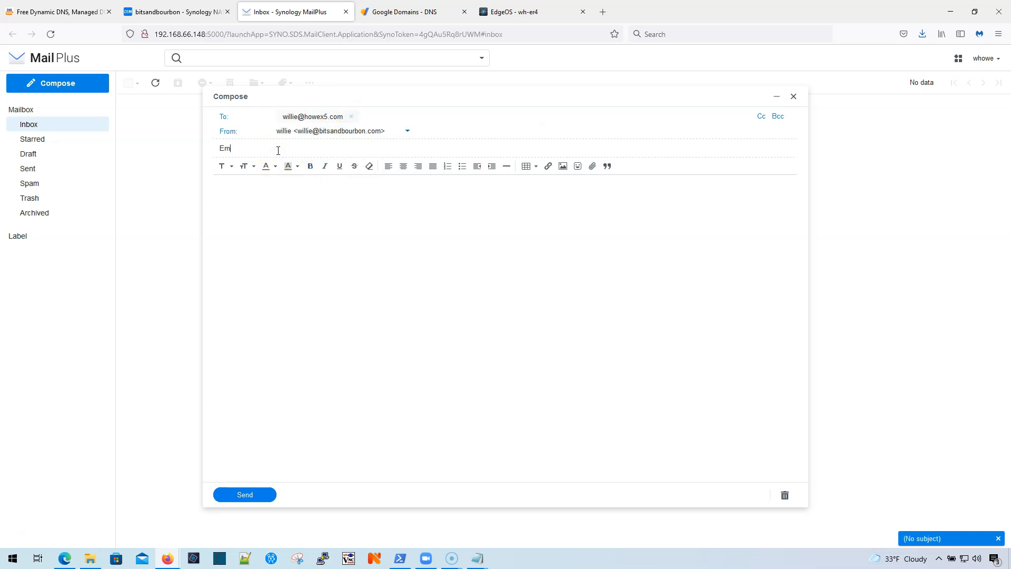
type("ail Serverv")
key("Tab")
type("Is your email server ")
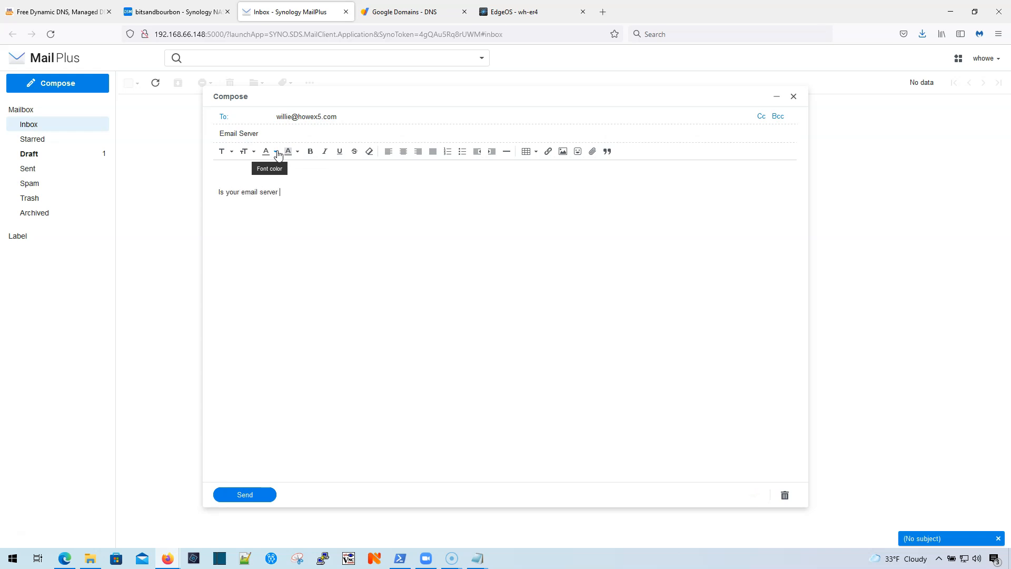
type("working?")
left_click(246, 494)
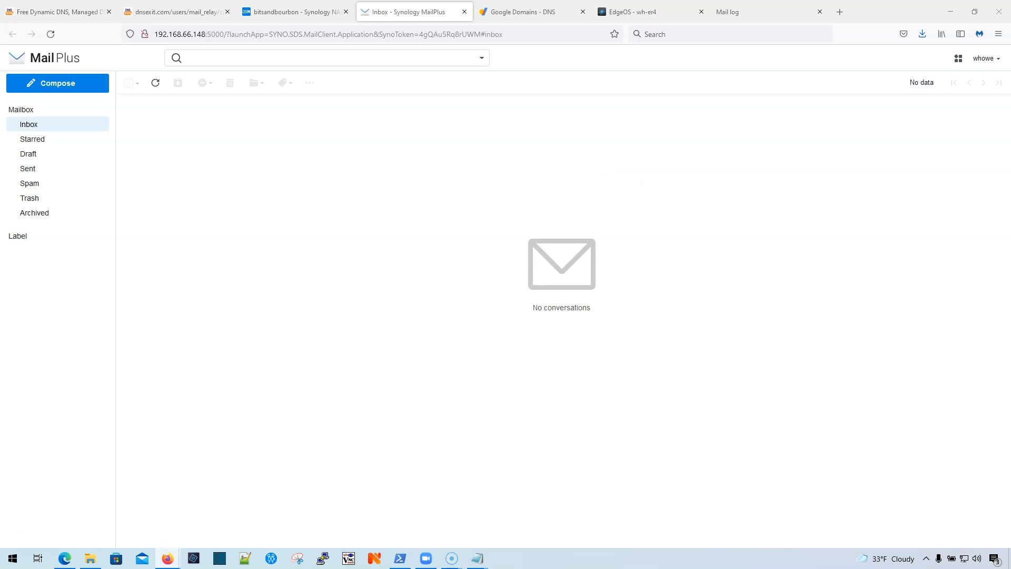
Step: Reply 'Yes it did.' to the test message in Gmail, then close the Gmail window
left_click_drag(1010, 121, 458, 116)
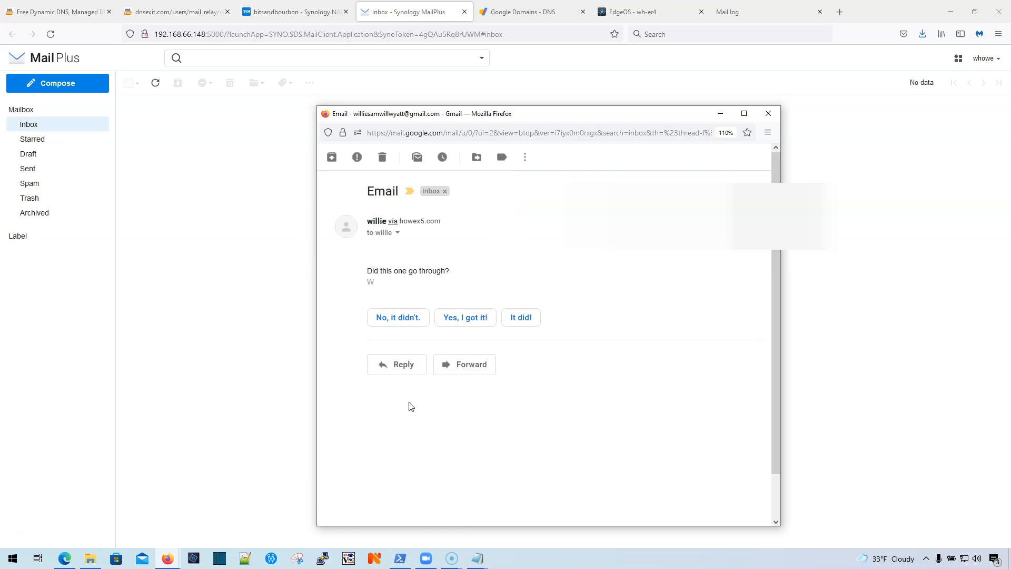
left_click(401, 364)
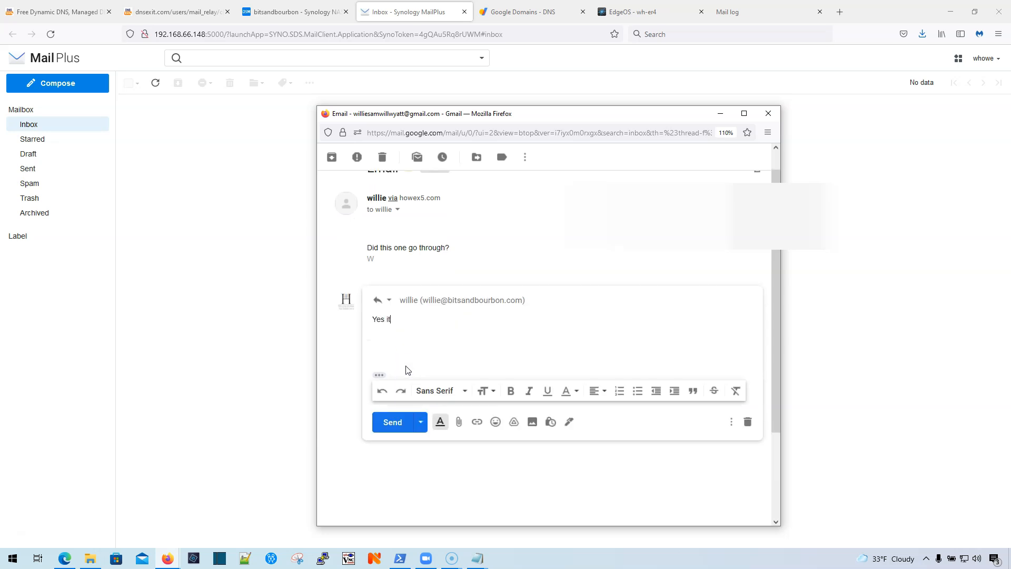
left_click(391, 422)
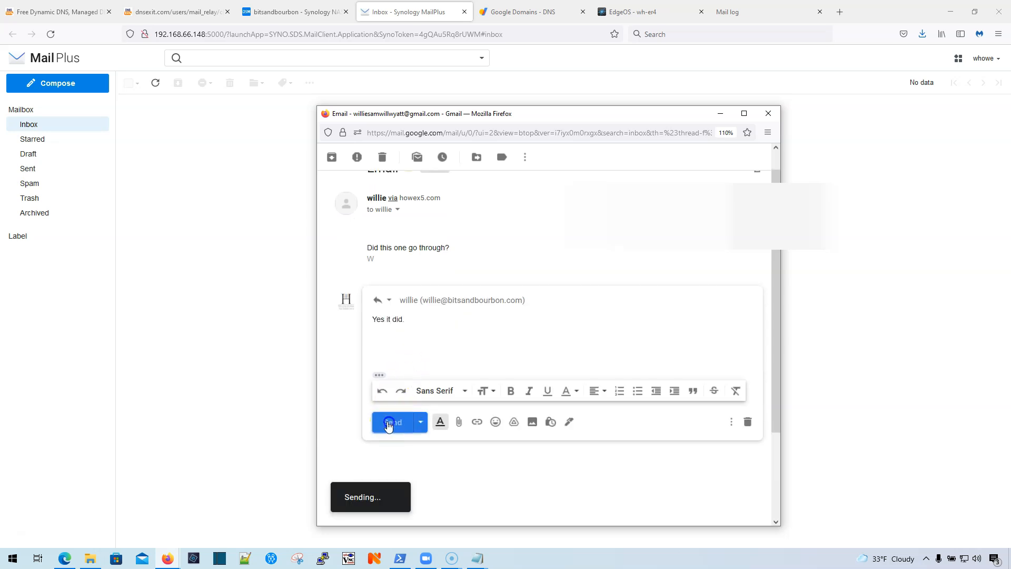
left_click(766, 121)
left_click(29, 128)
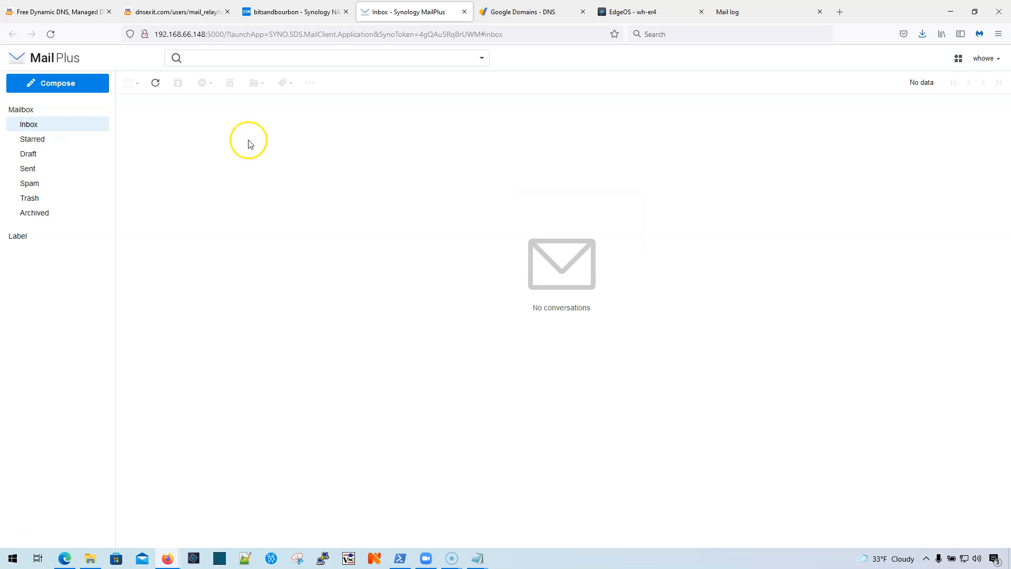
Step: Refresh the Inbox, read the 'Yes it did.' reply in the Email conversation, and return
left_click(33, 126)
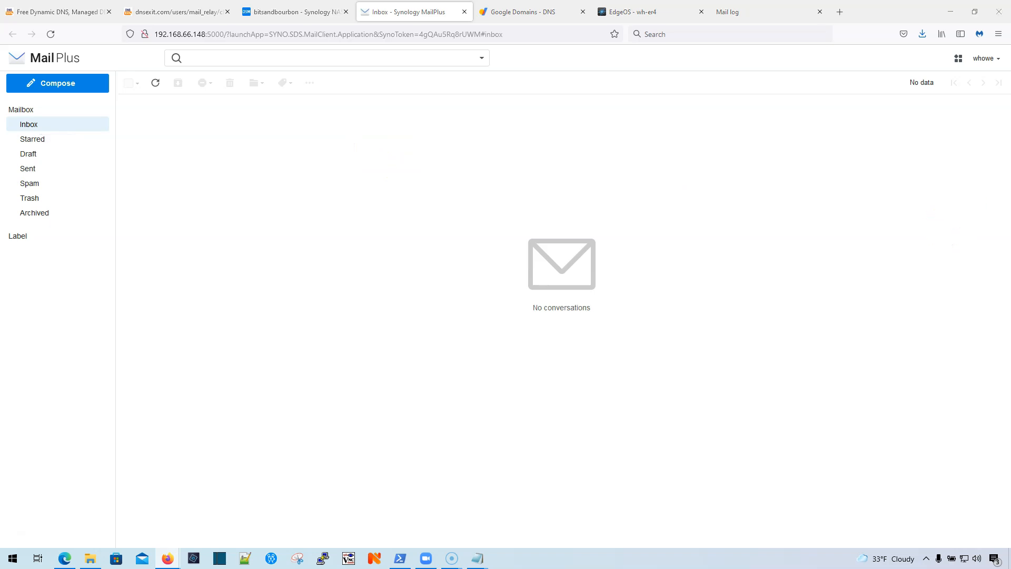
left_click(380, 105)
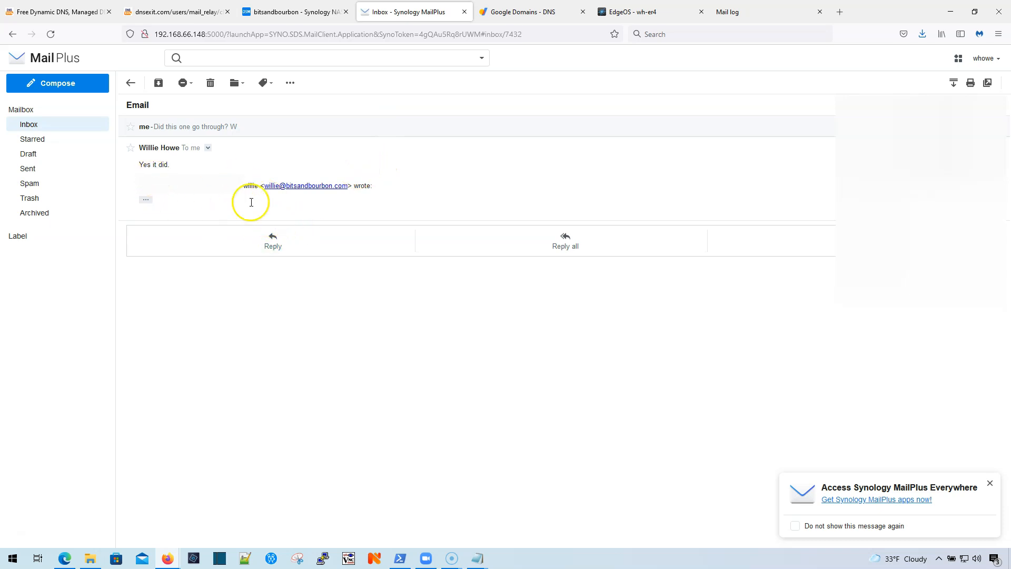
left_click(29, 124)
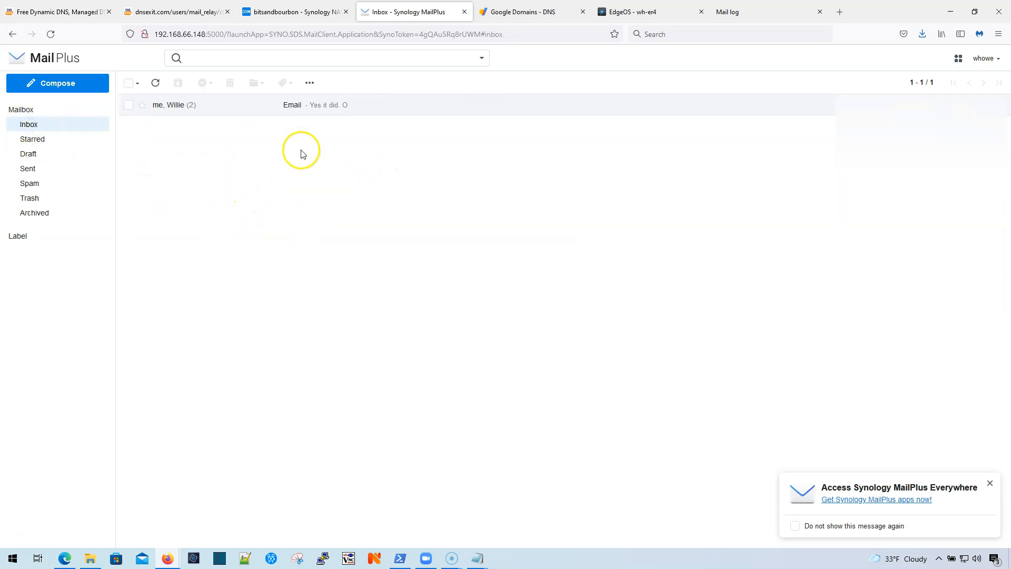